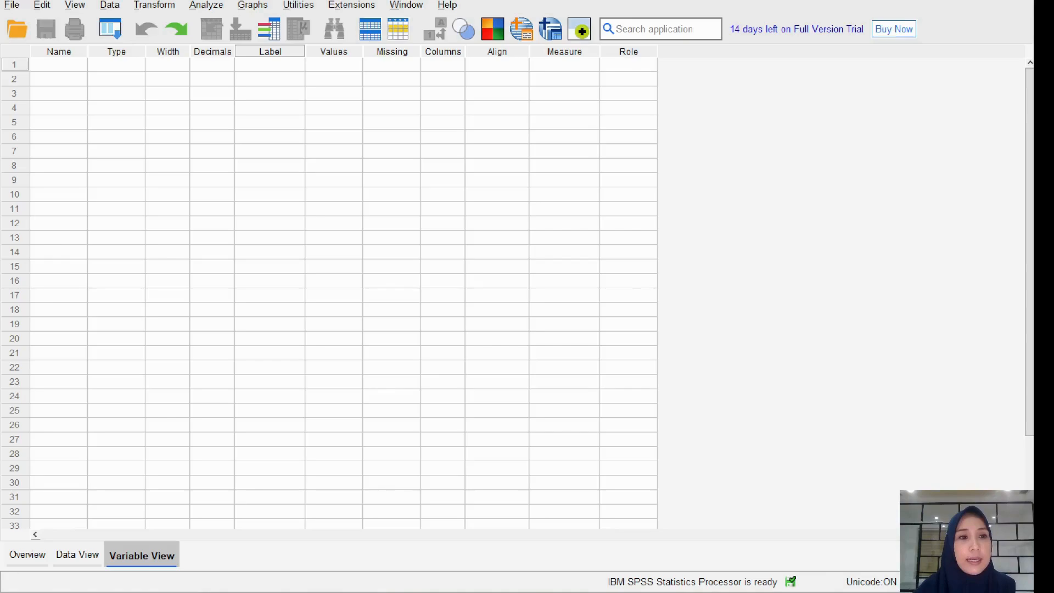
Define two variables named HASIL and KELAS in the first two rows.
click(59, 64)
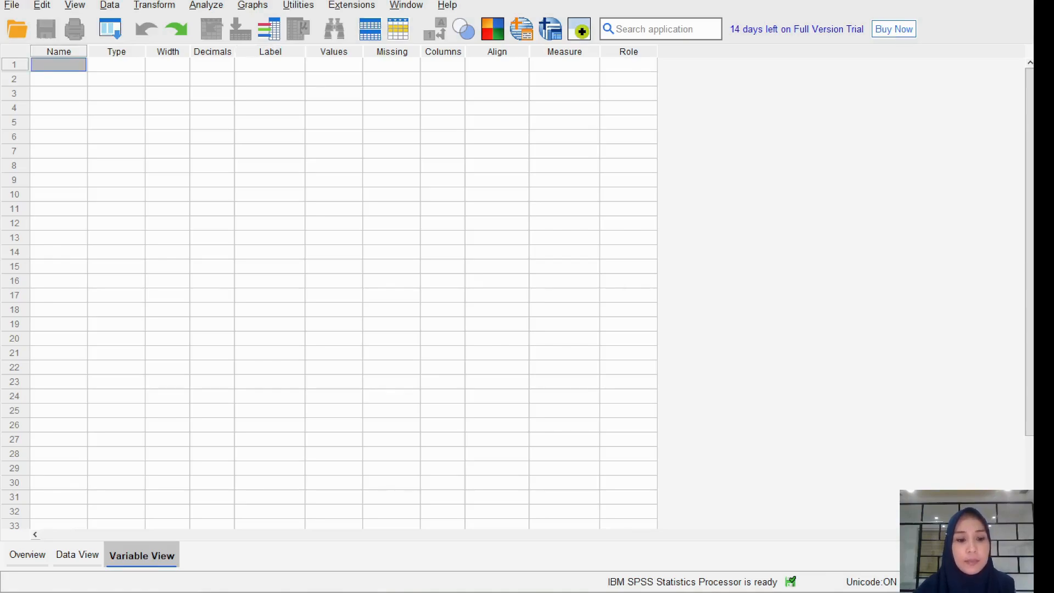
text(HASIL)
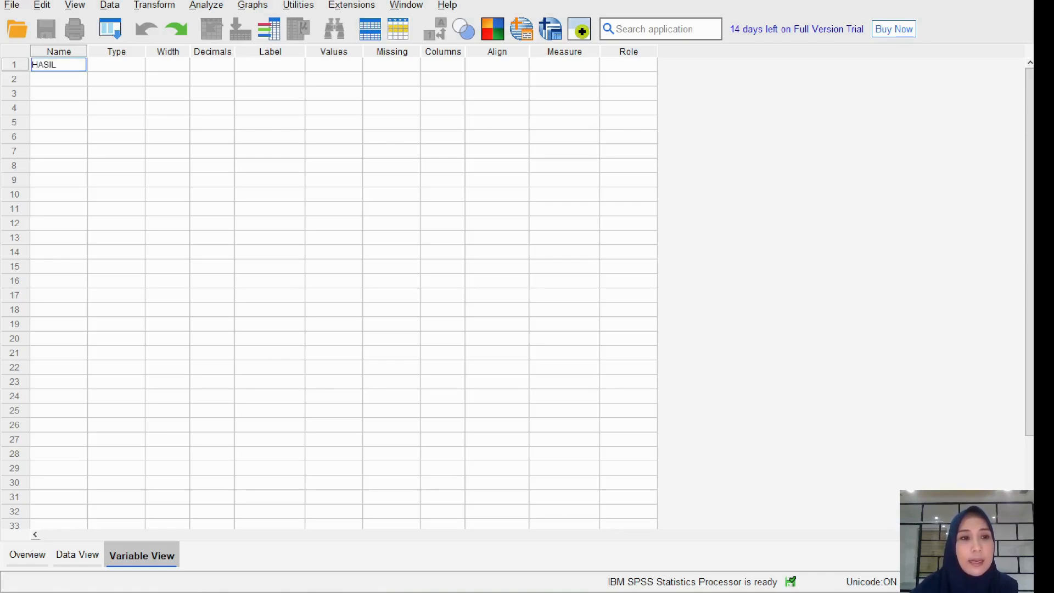
key(Return)
text(KE)
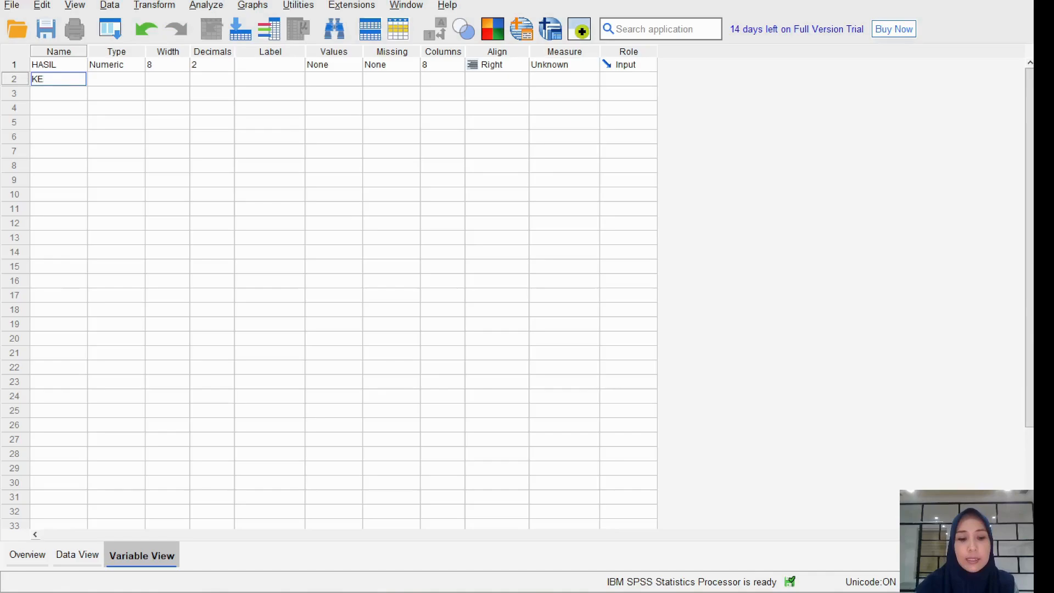
text(LAS)
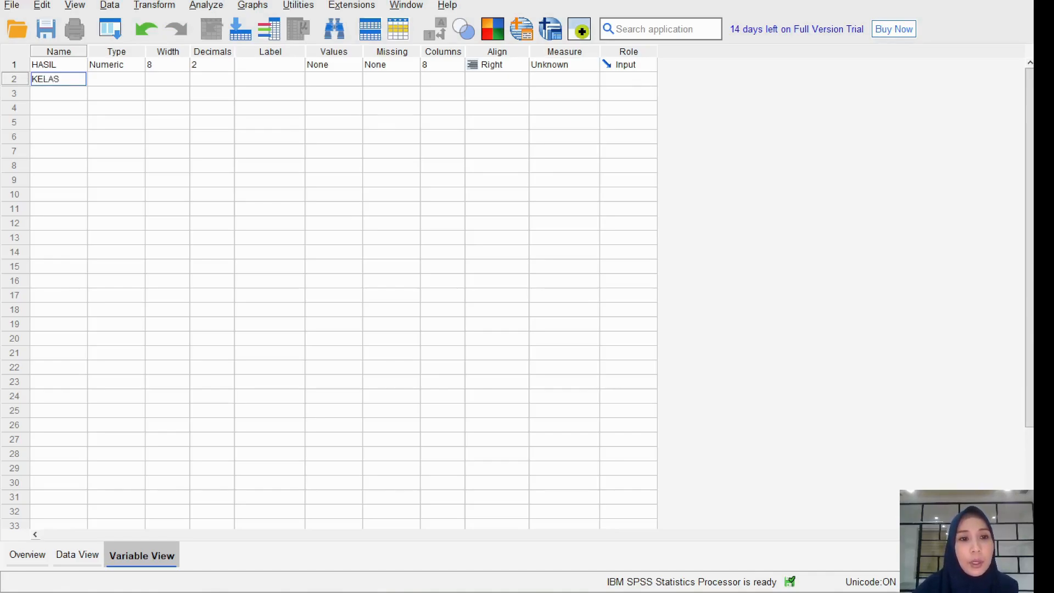
Set the number of decimals to 0 for both the HASIL and KELAS variables.
click(214, 65)
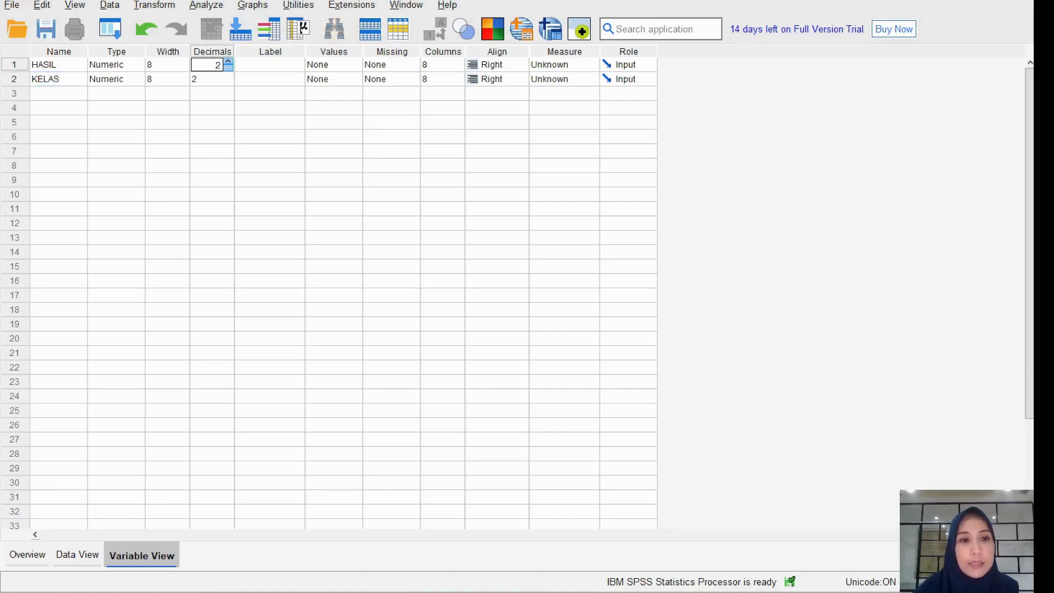
click(228, 68)
click(228, 68)
click(216, 79)
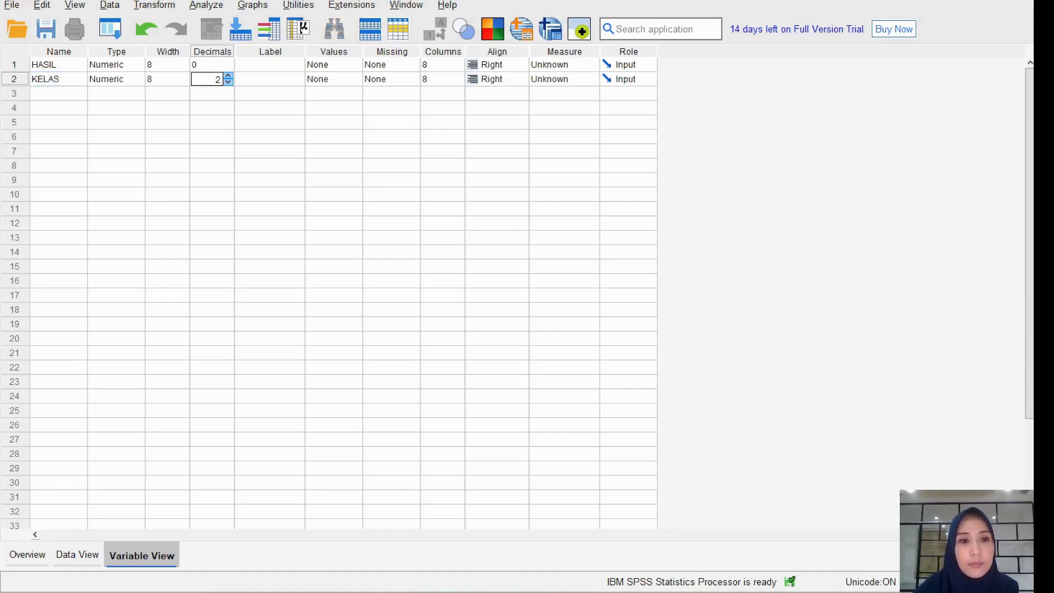
click(227, 82)
click(228, 82)
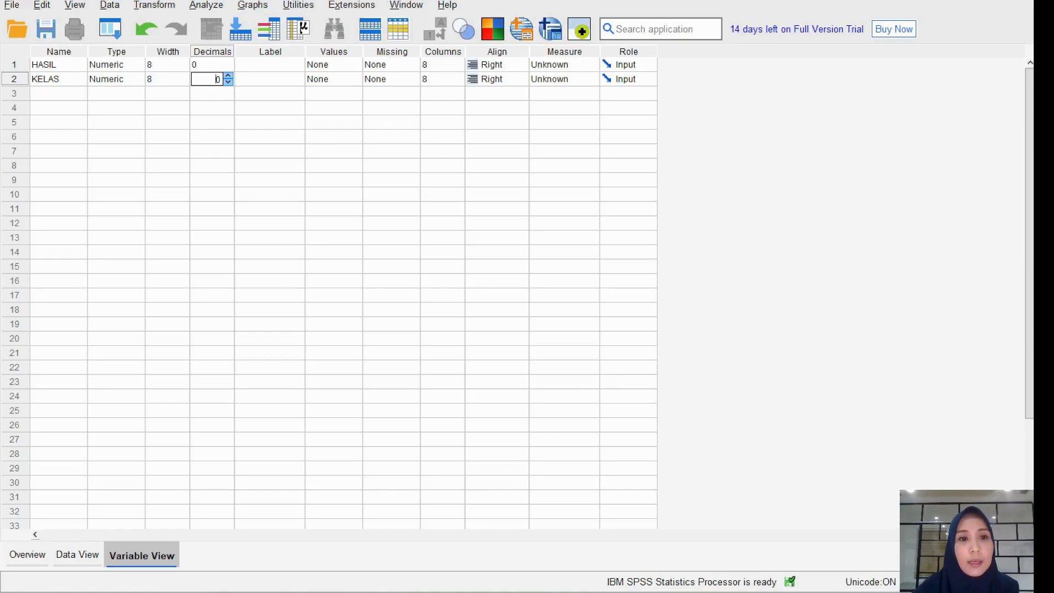
Label the HASIL variable "HASIL BELAJAR" and the KELAS variable "KELAS".
click(269, 65)
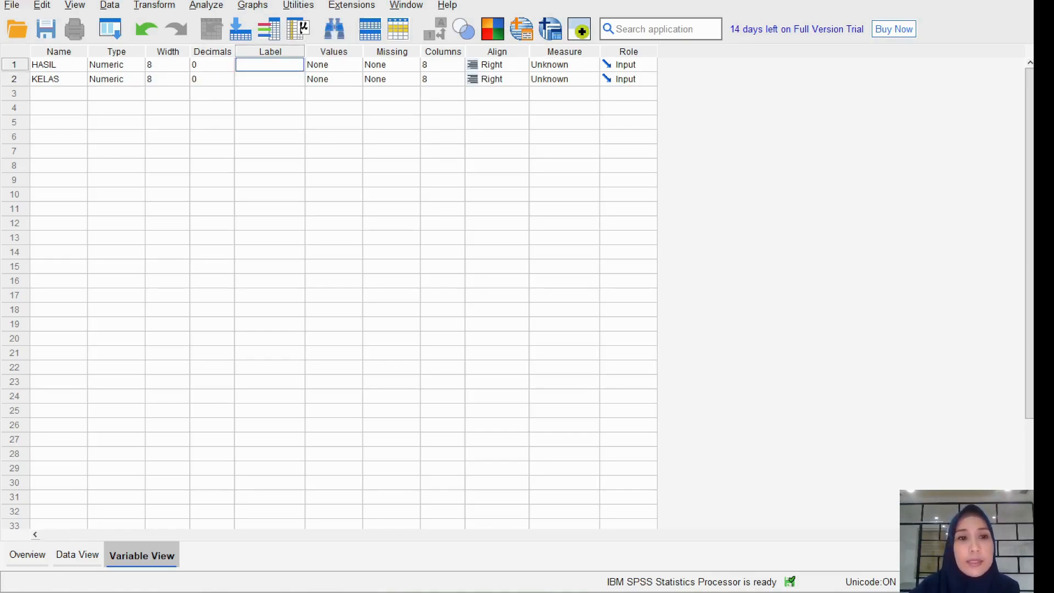
text(H)
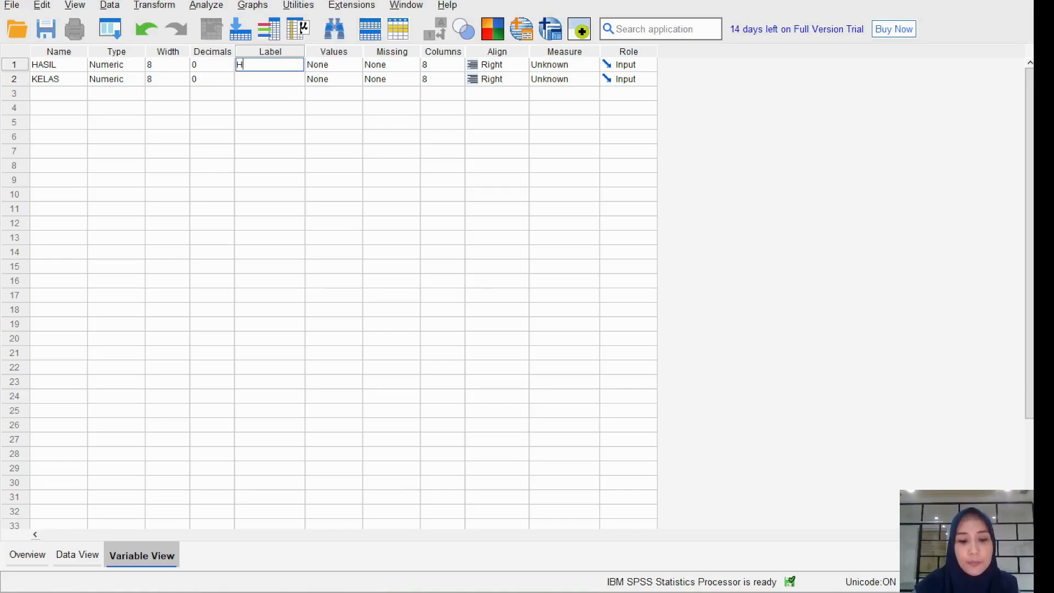
text(ASIL BELAJAR)
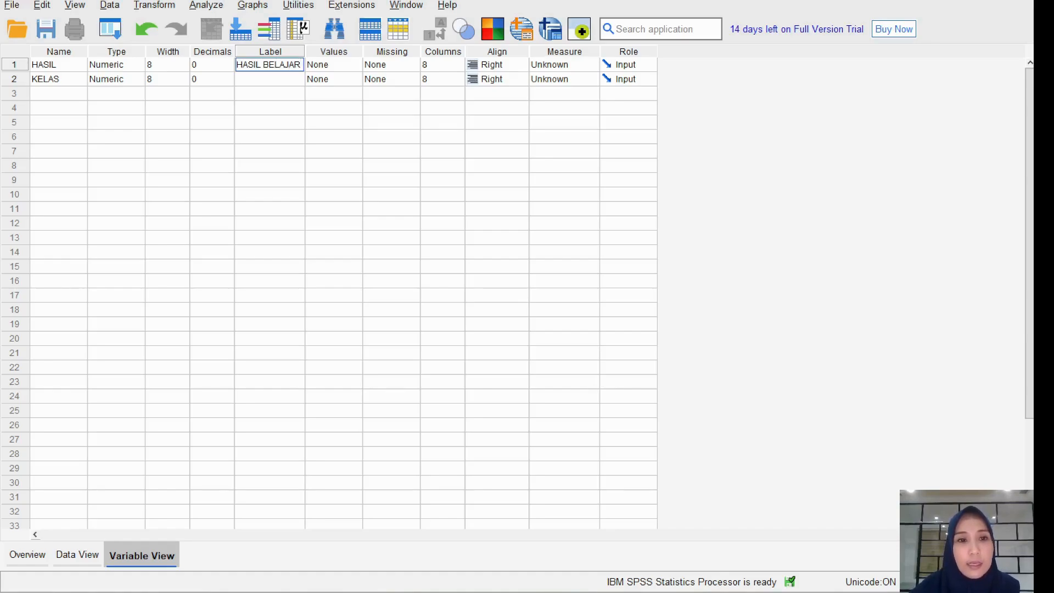
key(Return)
text(KELAS)
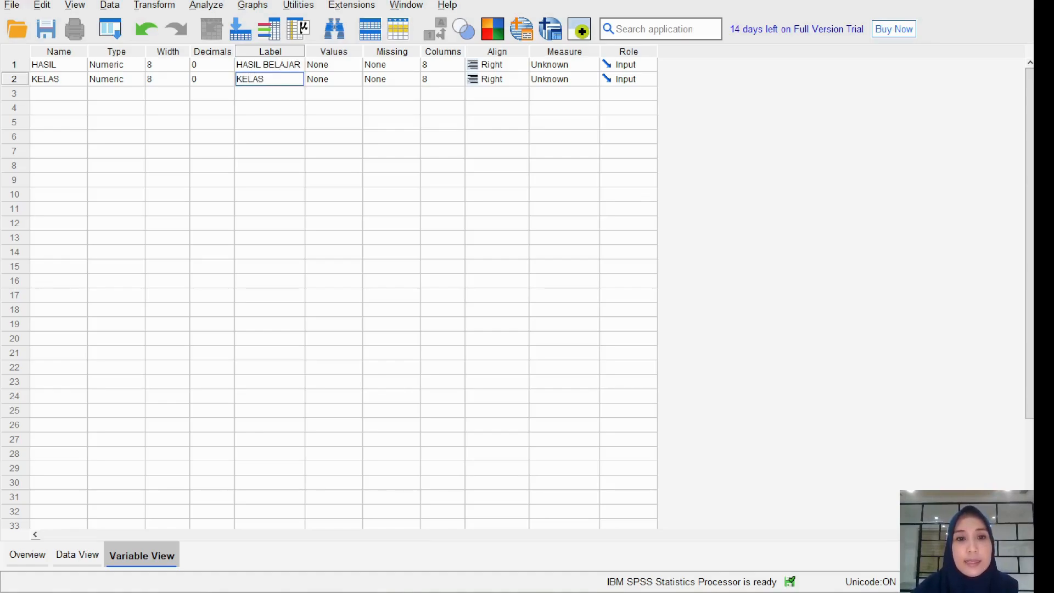
Add a value label to the KELAS variable assigning "NILAI KELAS EKSPERIMEN" to value 1.
click(329, 64)
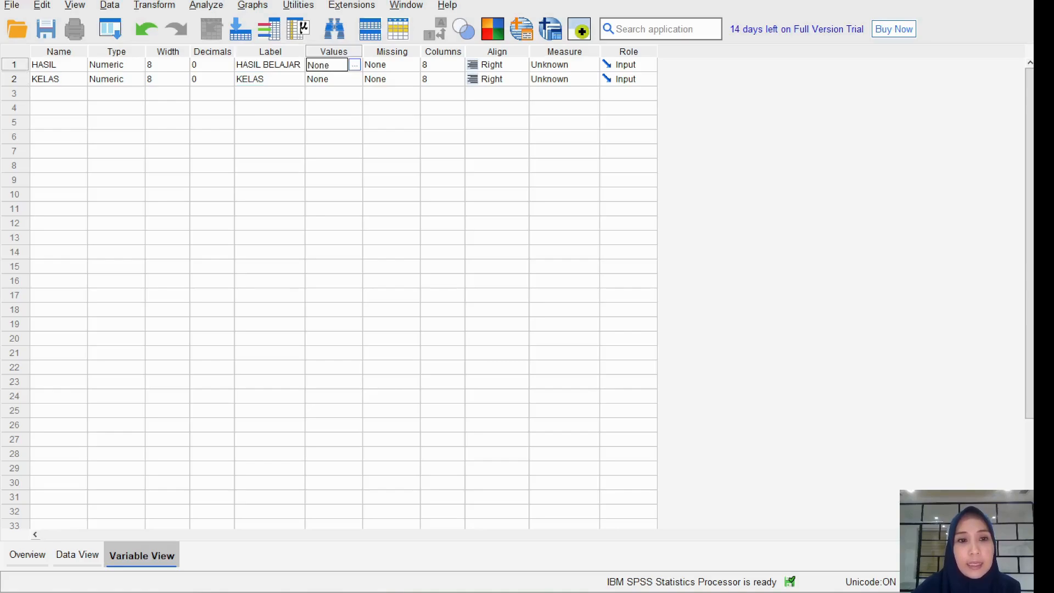
click(329, 79)
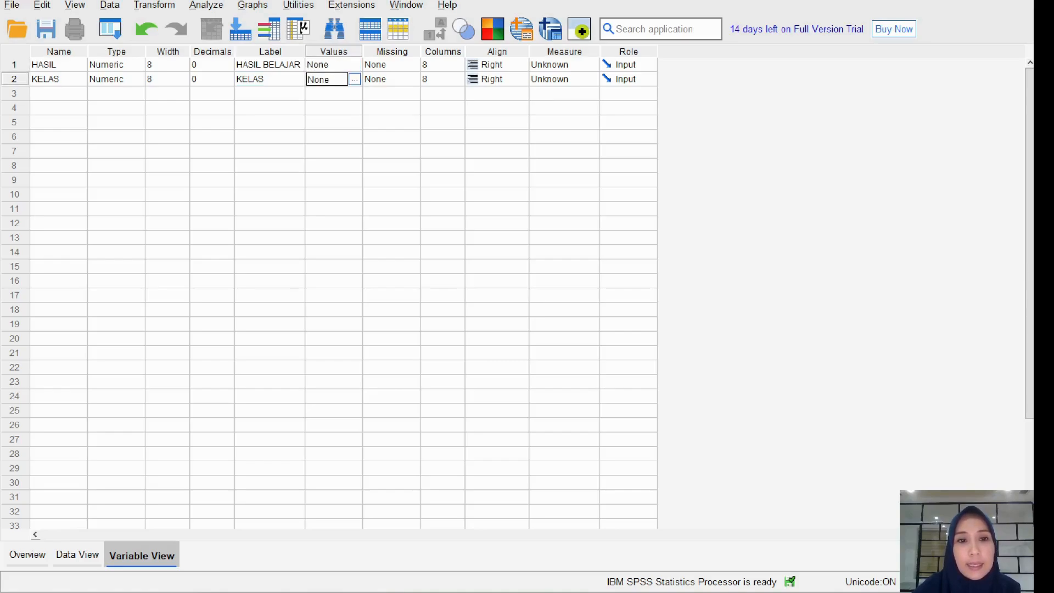
click(354, 79)
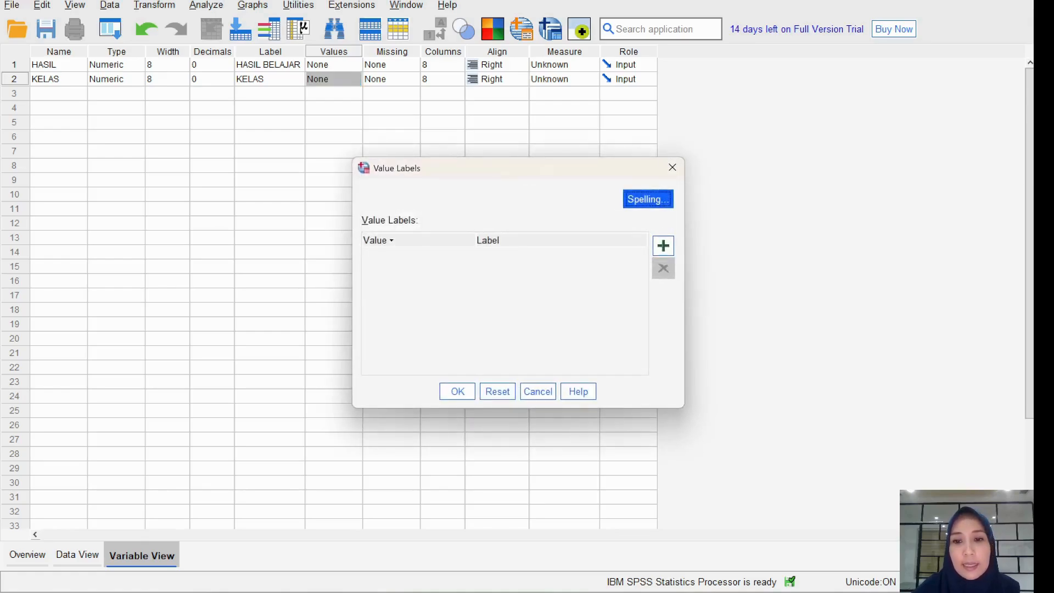
click(663, 245)
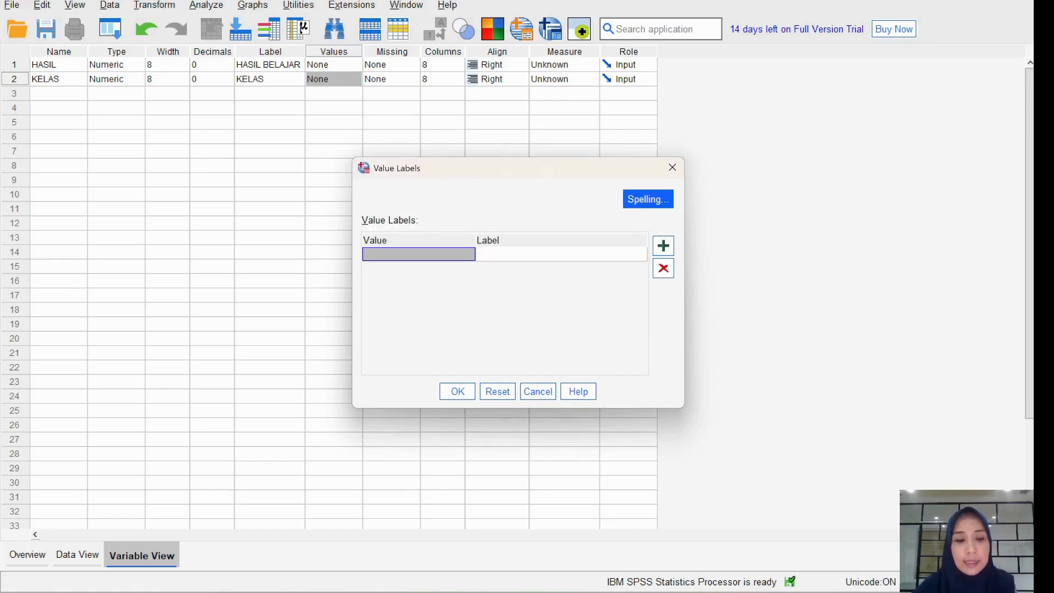
text(1)
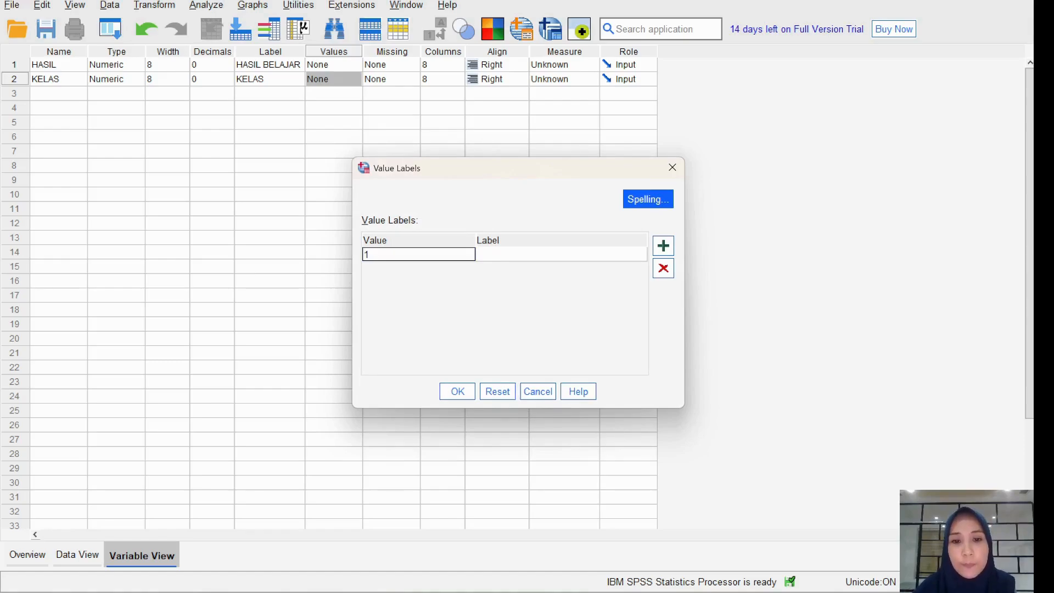
click(561, 254)
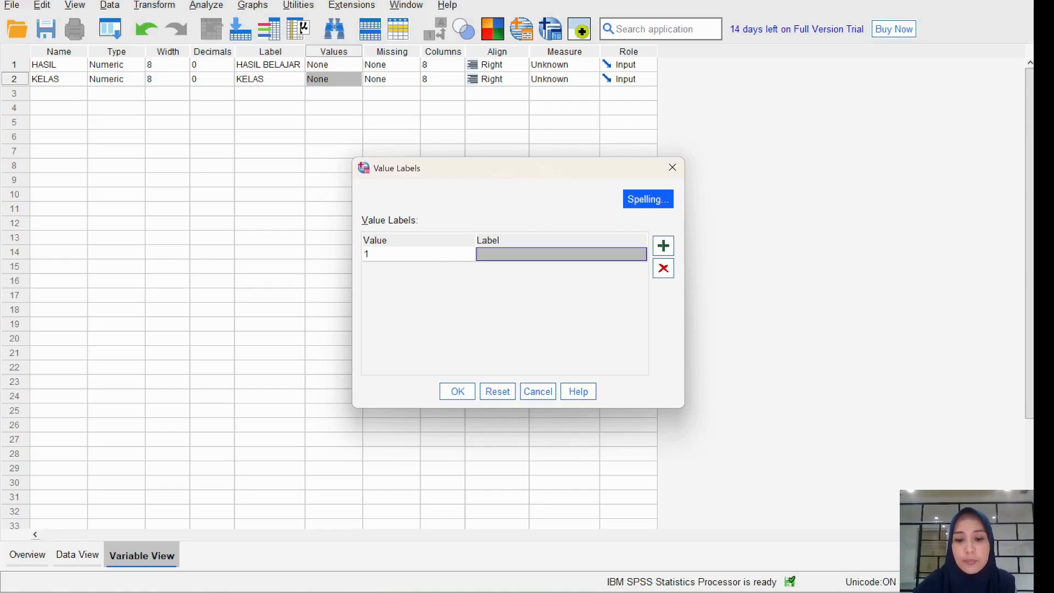
text(NILAI)
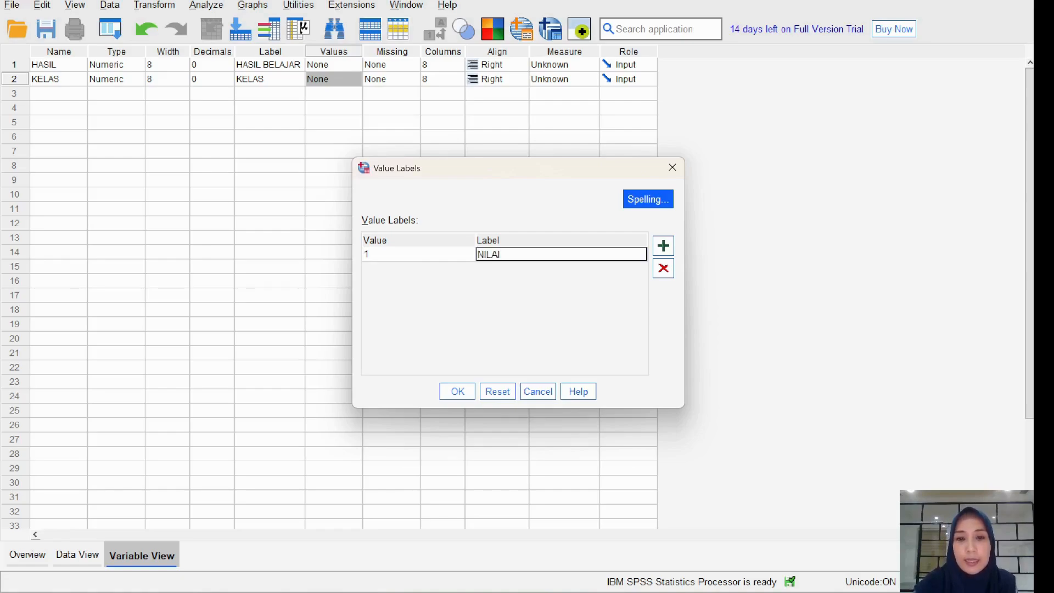
text( KELAS EKSPEK)
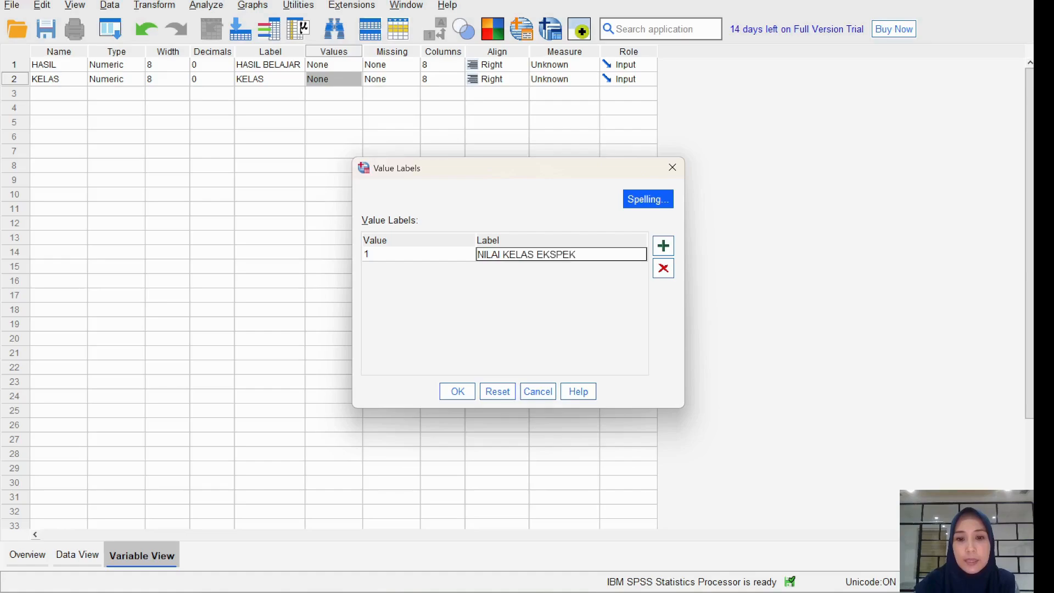
key(BackSpace)
text(RIMEN)
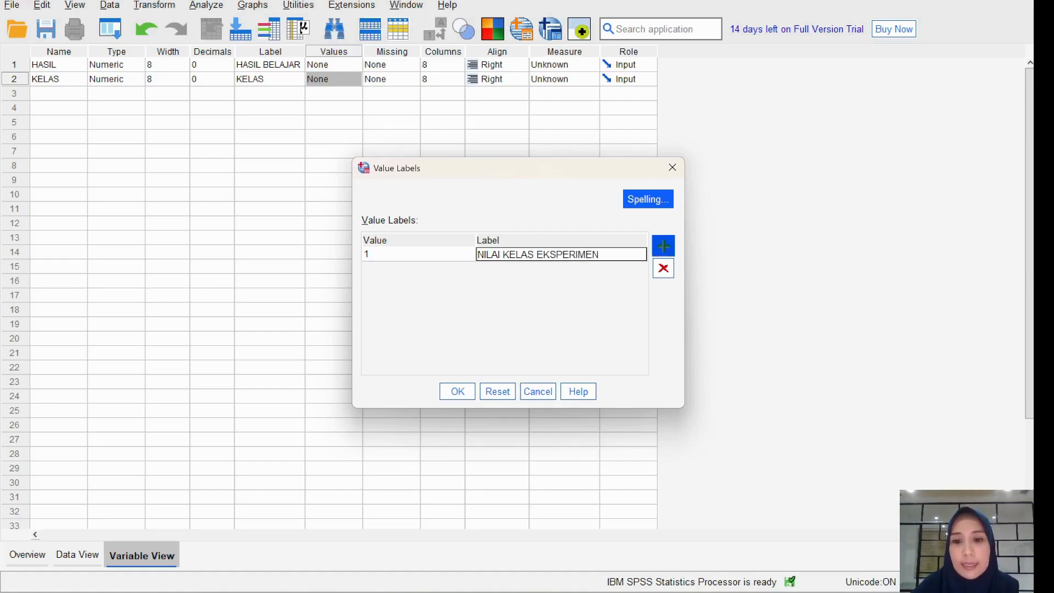
Add a second KELAS value label assigning "NILAI KELAS KONTROL" to value 2 and apply the value labels.
click(662, 245)
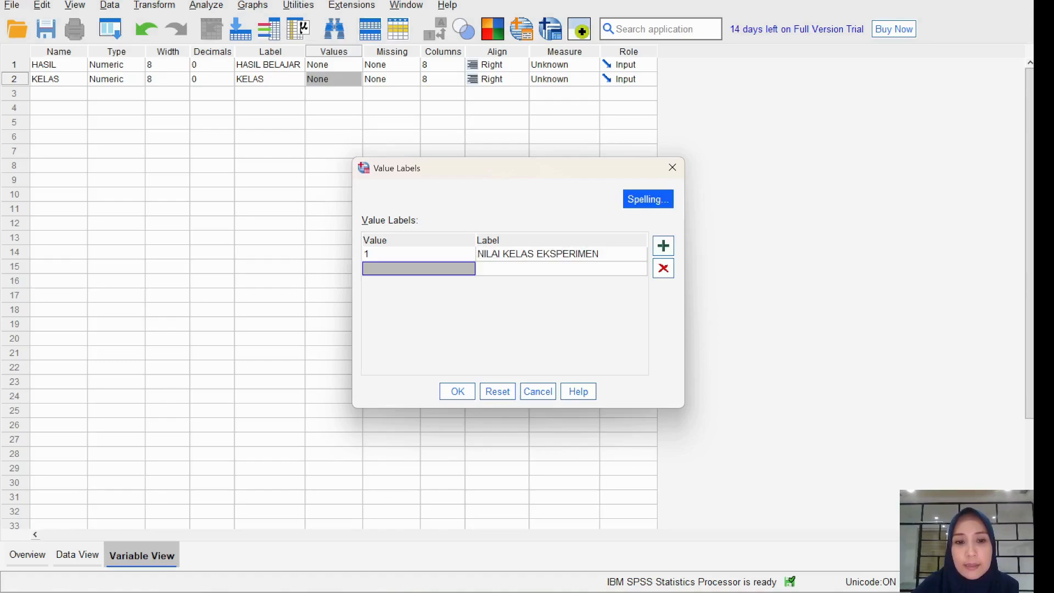
text(2)
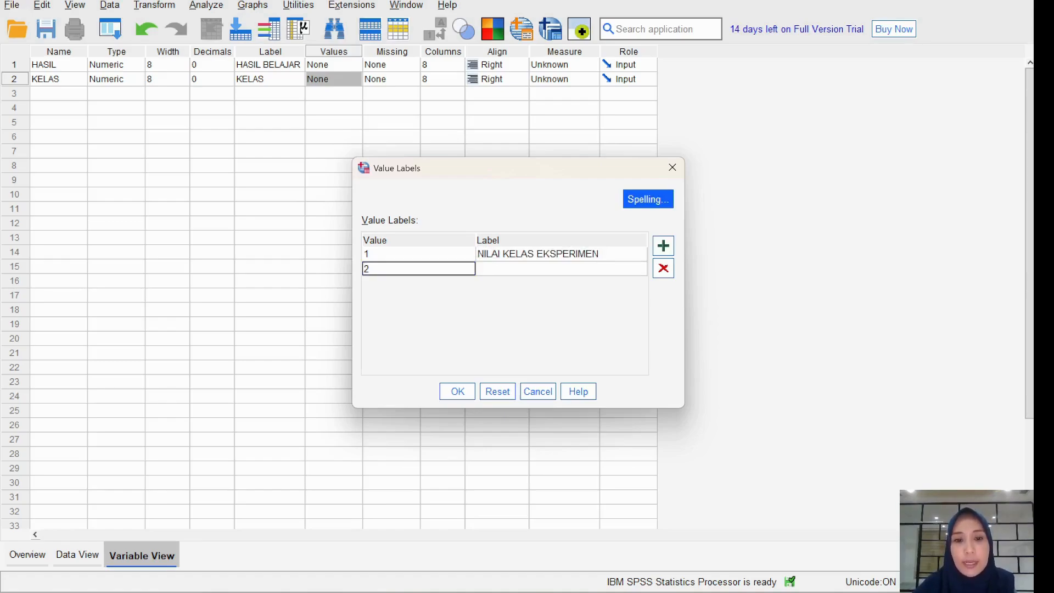
click(561, 268)
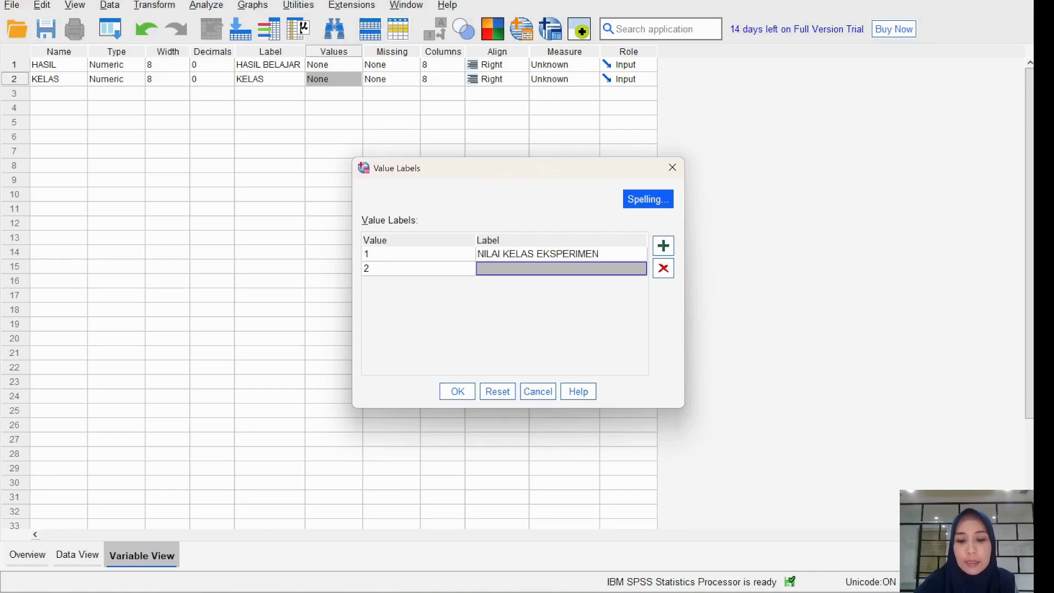
text(NILAI KE)
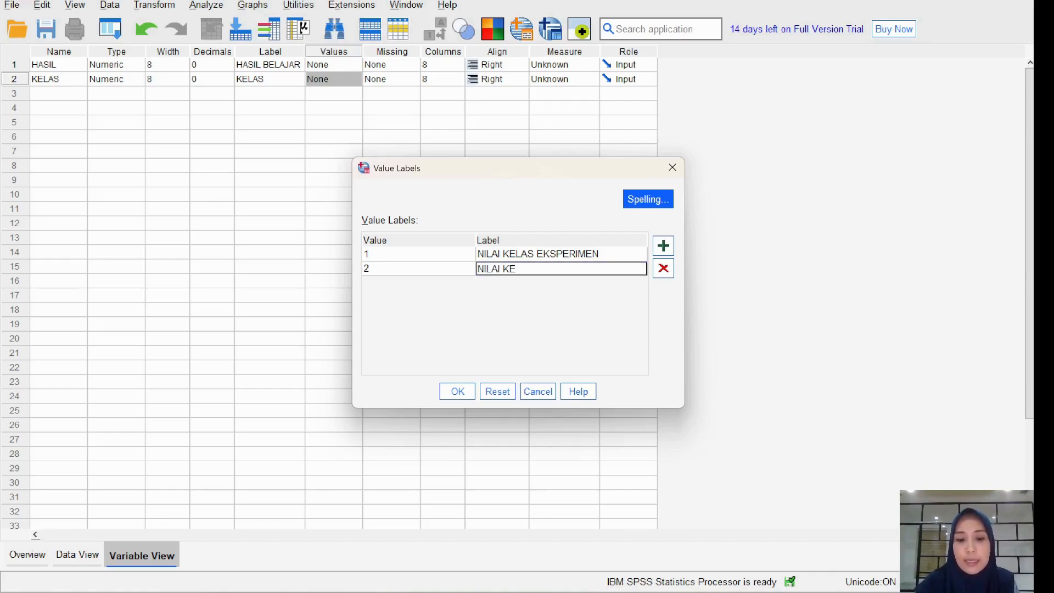
text(LAS KONTROL)
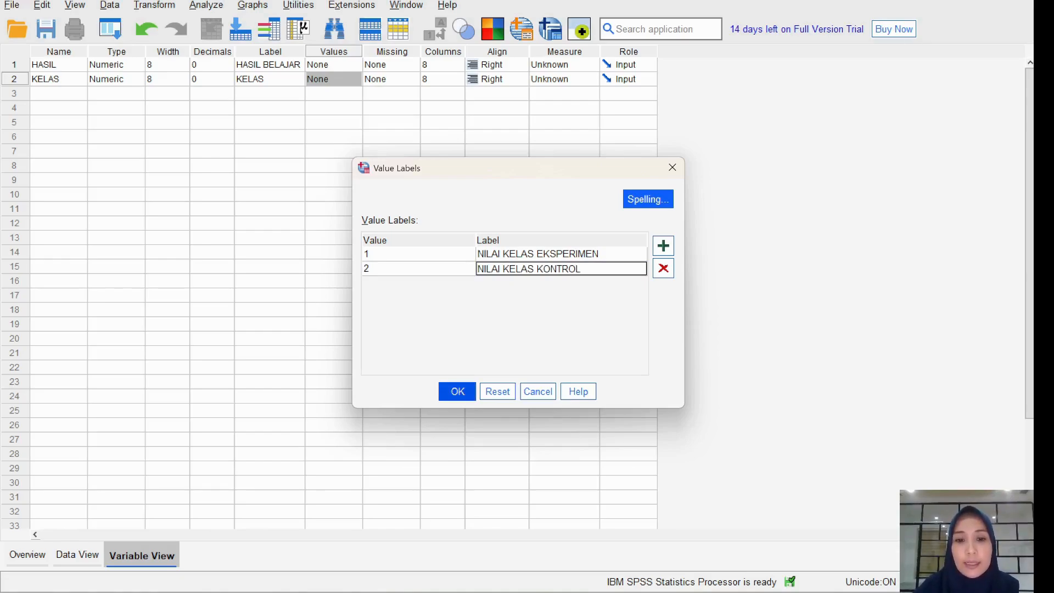
key(Return)
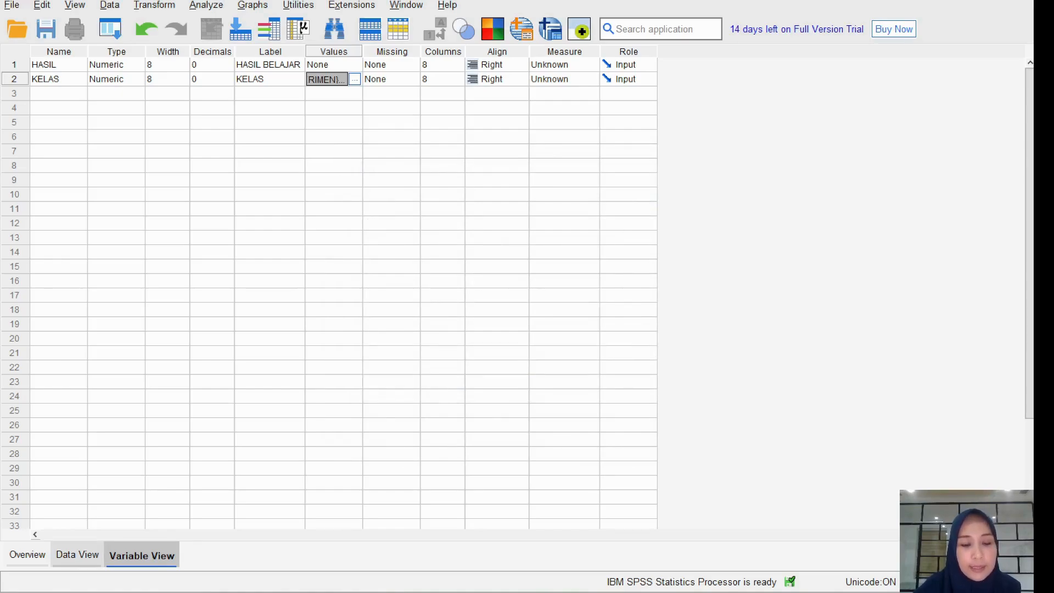
Show the dataset's data grid and switch to the DATA SPSS workbook in Excel.
click(78, 555)
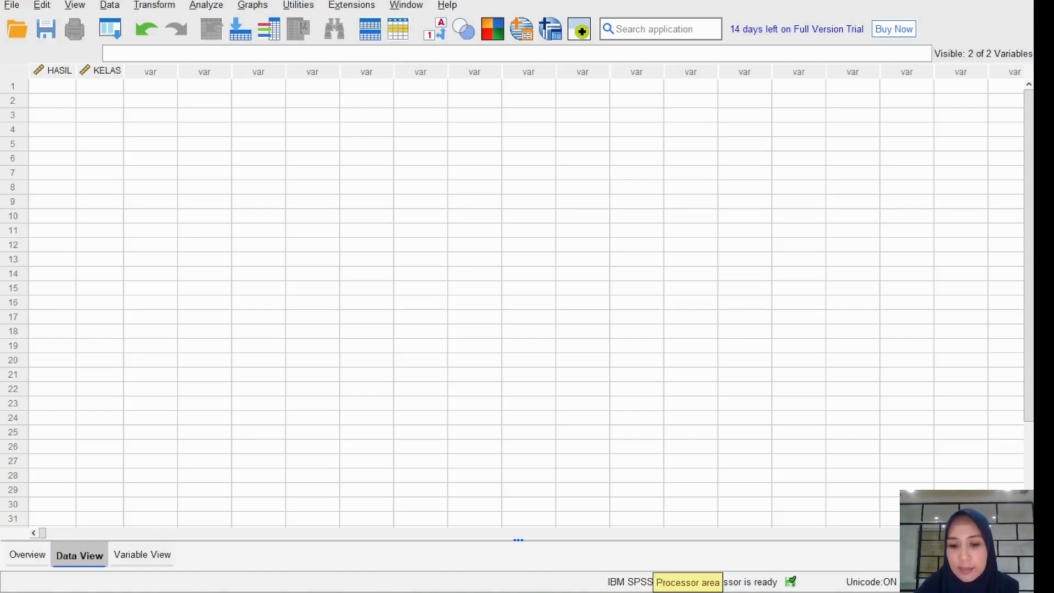
mouse_move(658, 591)
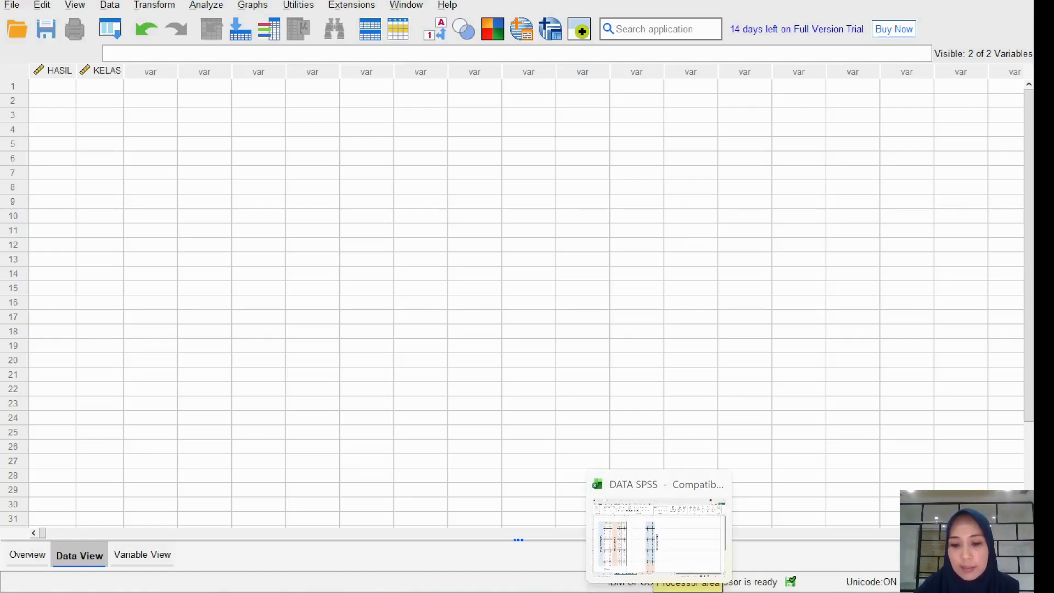
click(658, 591)
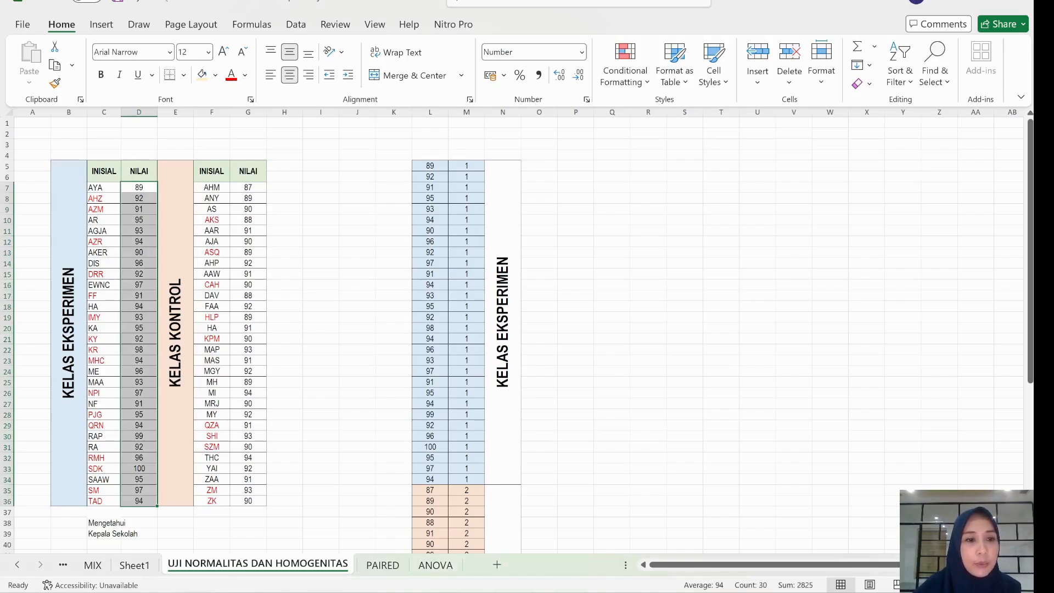
Copy the stacked scores and group codes of both classes, range L5:M64, on the UJI NORMALITAS DAN HOMOGENITAS sheet.
click(104, 220)
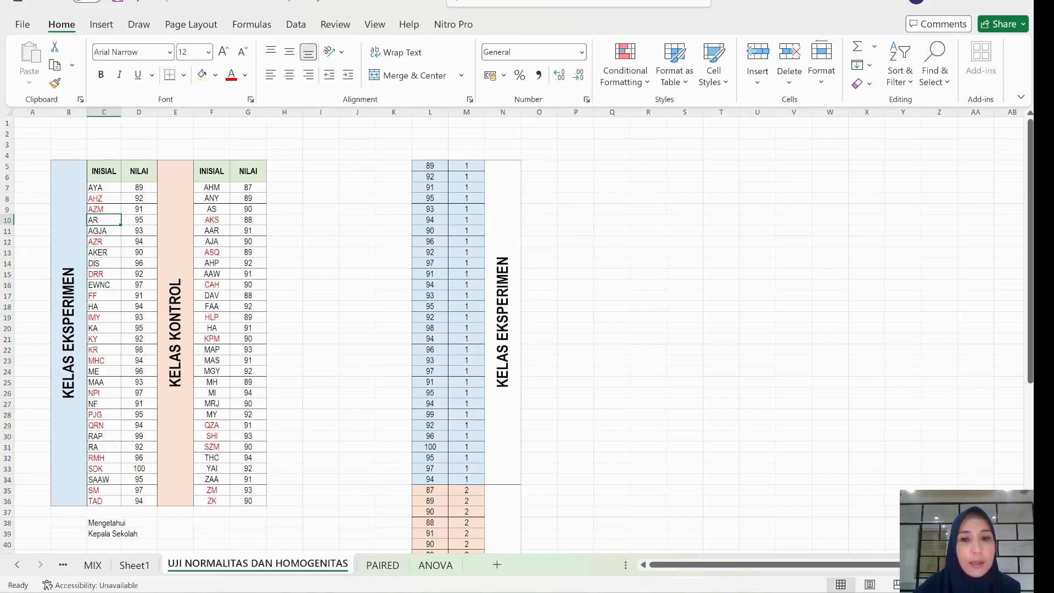
drag(1030, 251, 1029, 273)
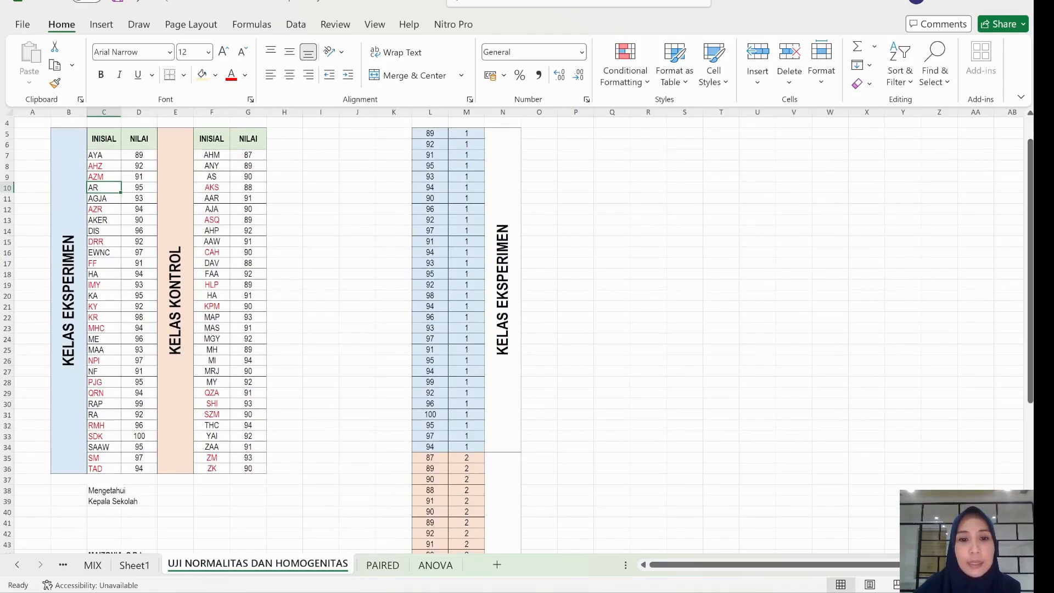
drag(1030, 257, 1029, 233)
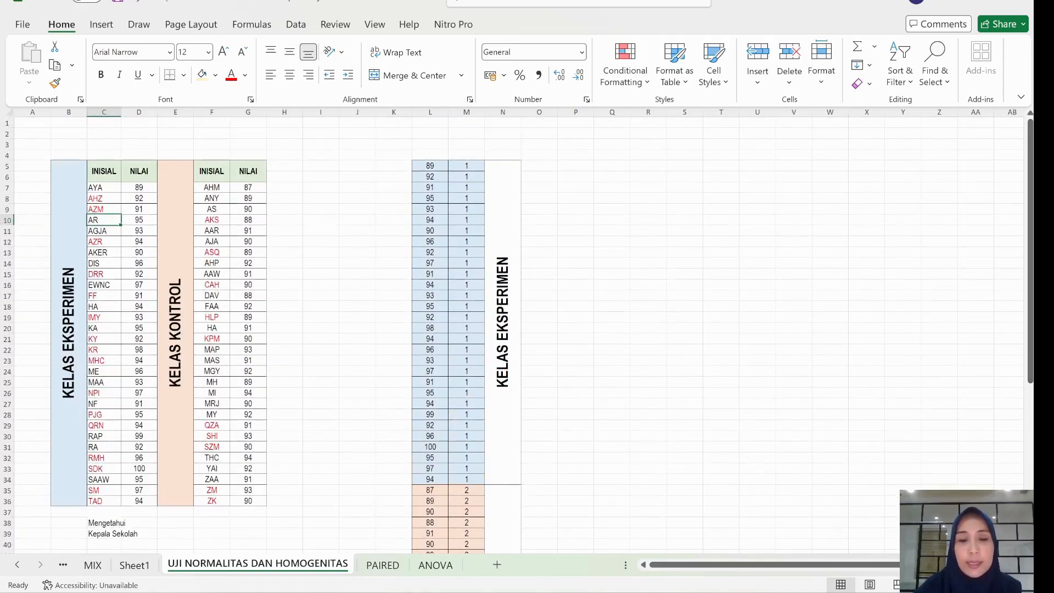
drag(429, 166, 466, 511)
right_click(443, 419)
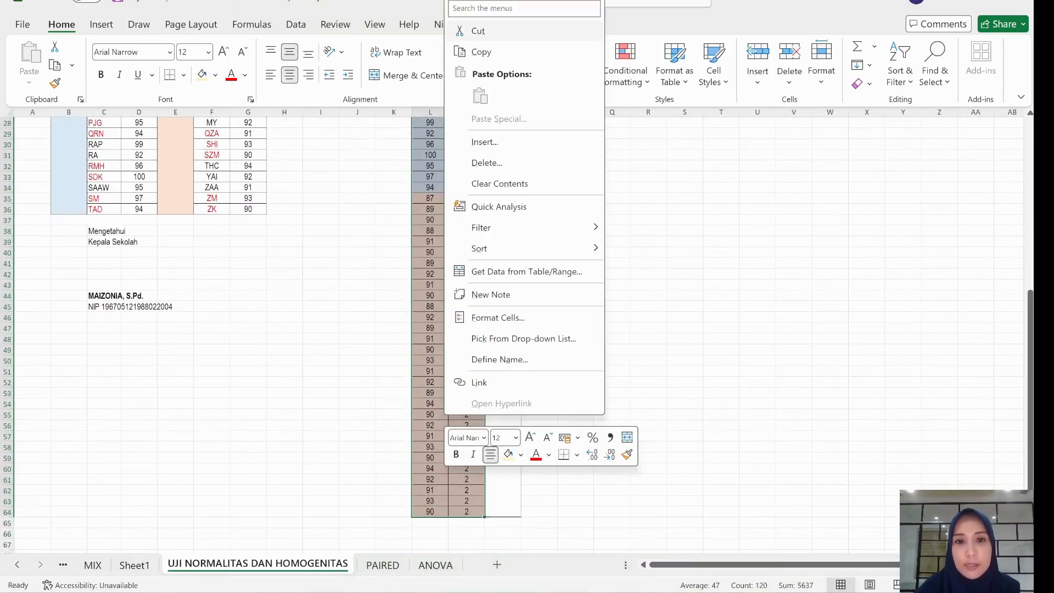
click(481, 52)
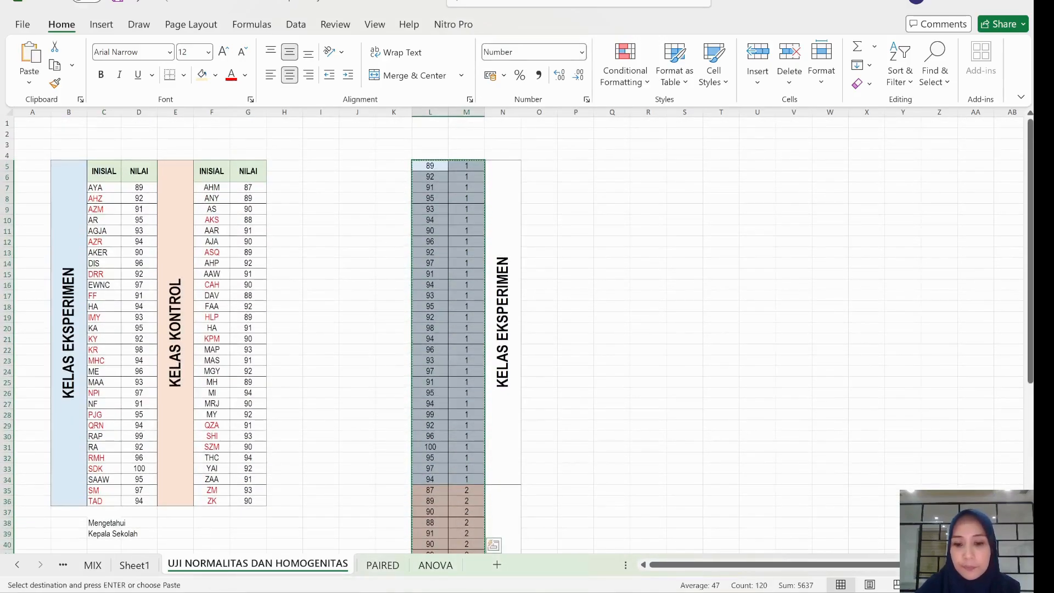
mouse_move(595, 592)
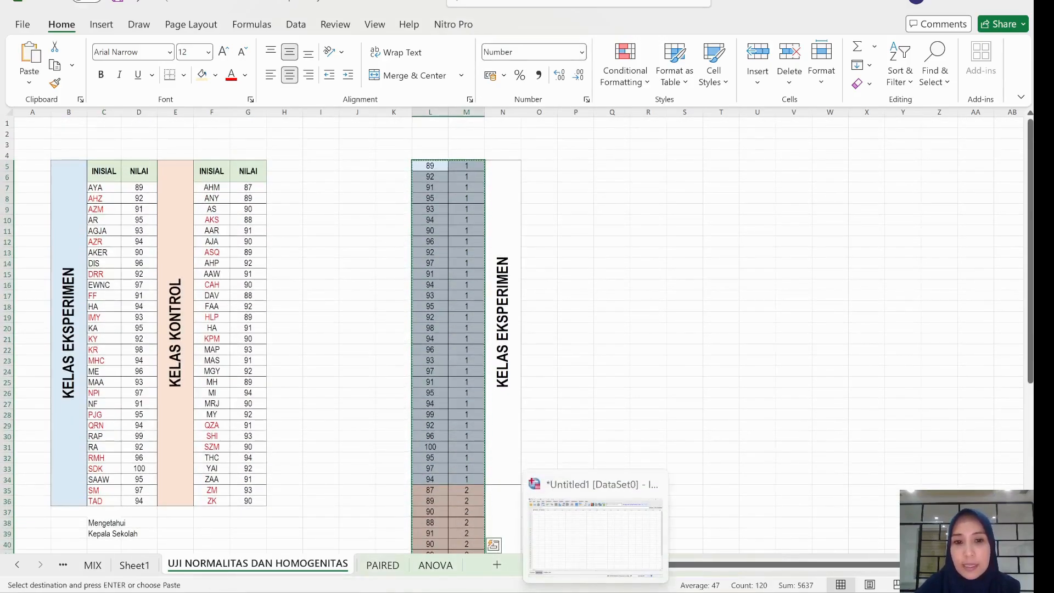
Switch to the SPSS dataset and paste the copied scores and class codes into the HASIL and KELAS columns, starting at case 1.
click(596, 535)
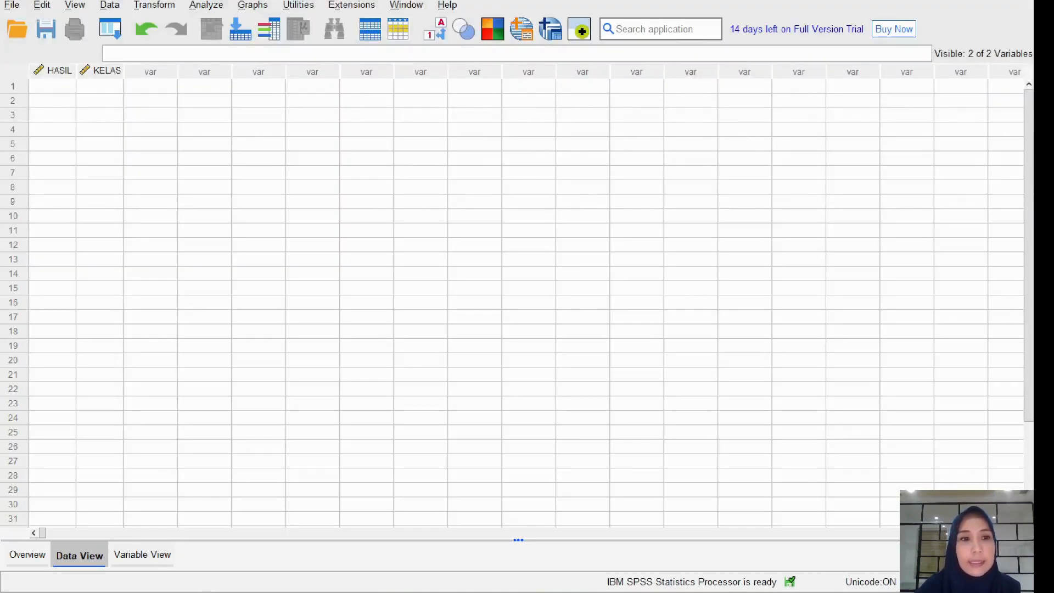
click(52, 86)
right_click(52, 86)
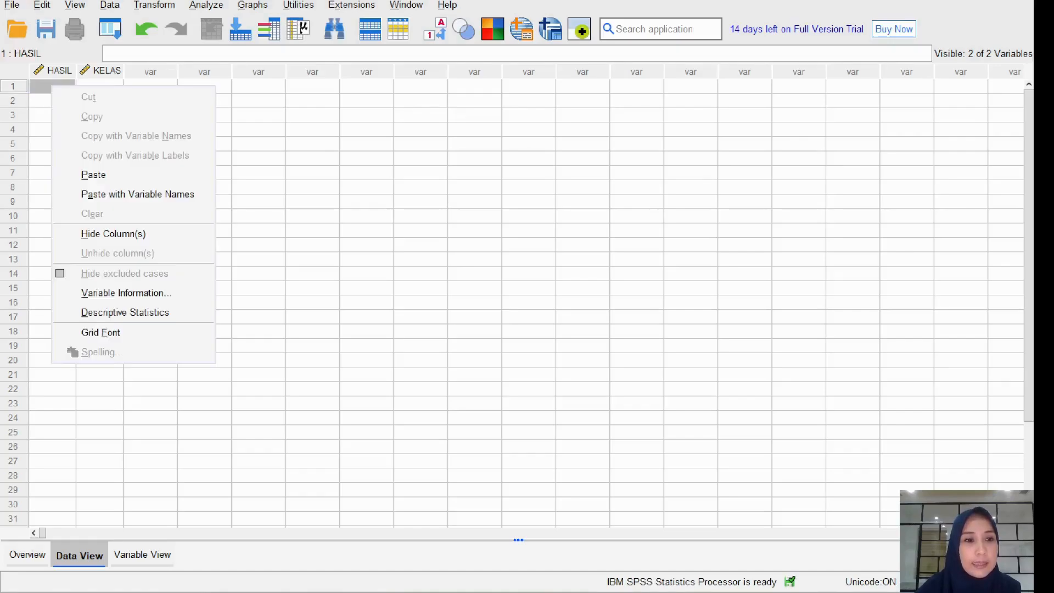
click(93, 174)
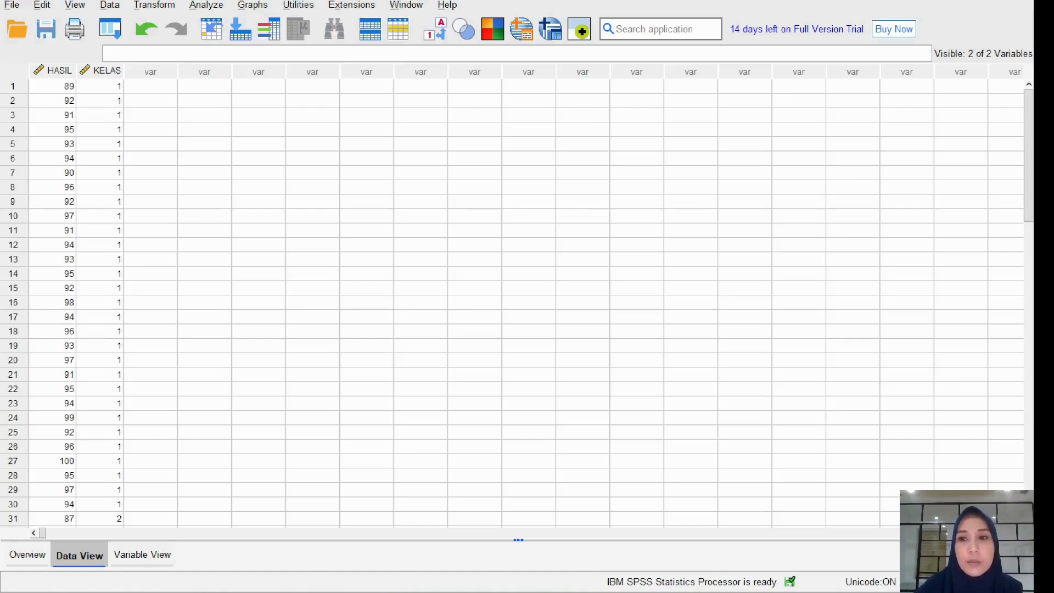
scroll(515, 302, down, 7)
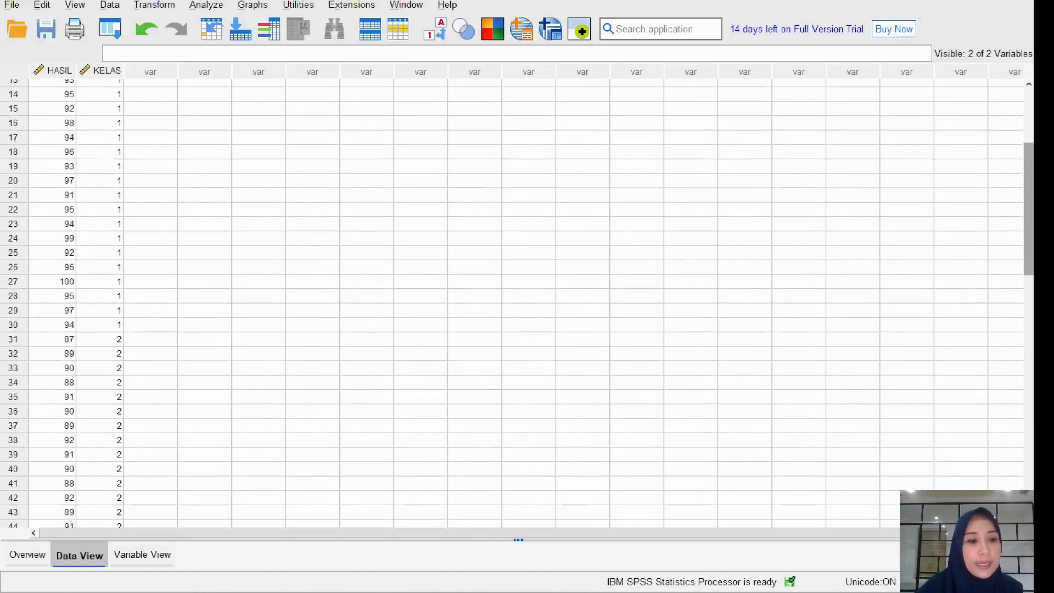
scroll(516, 302, down, 3)
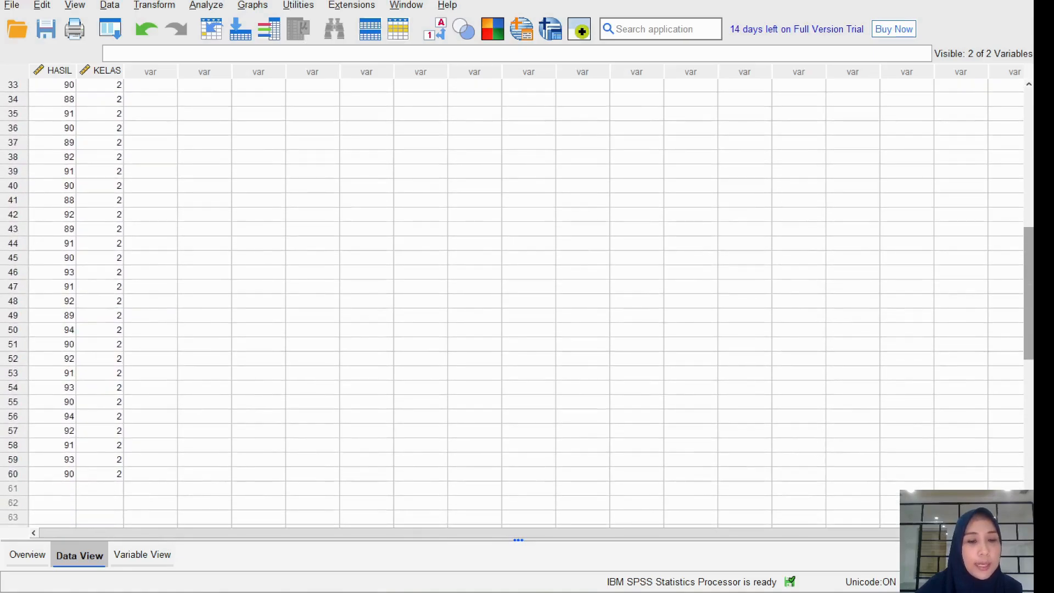
scroll(516, 302, up, 11)
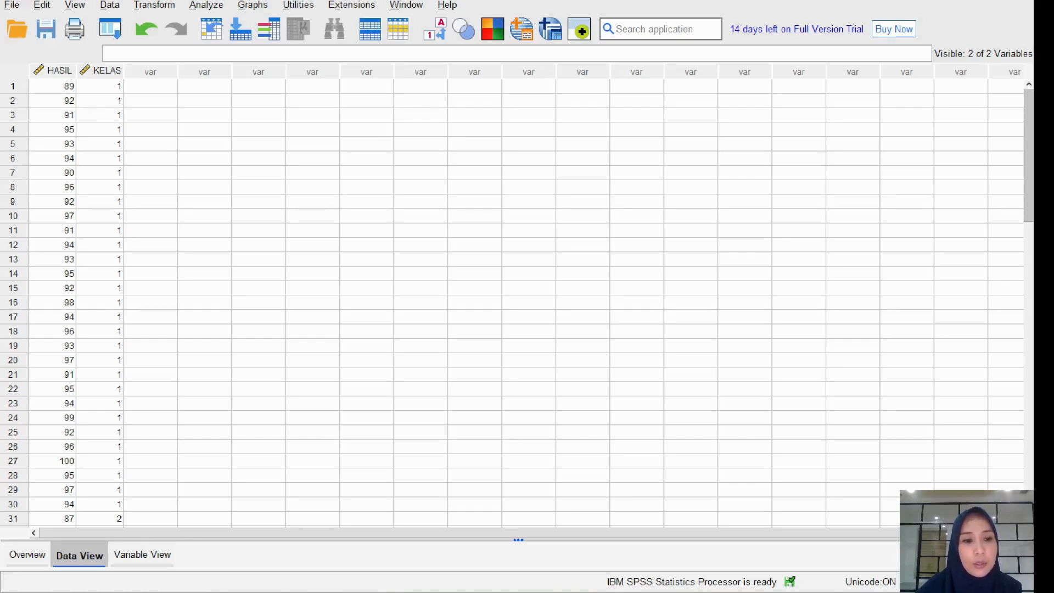
scroll(516, 302, down, 13)
scroll(516, 301, up, 7)
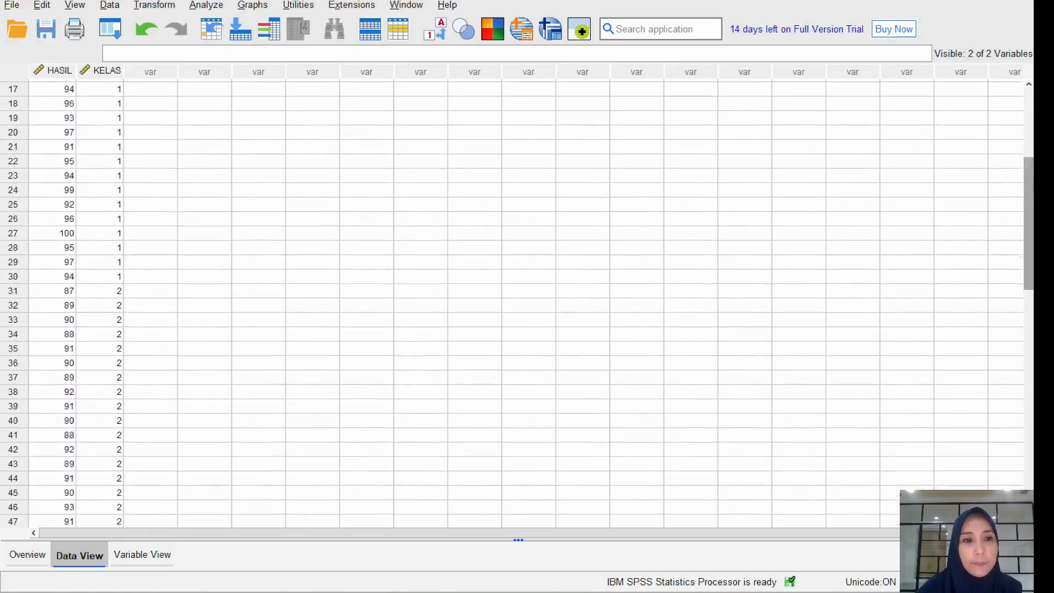
scroll(516, 302, up, 5)
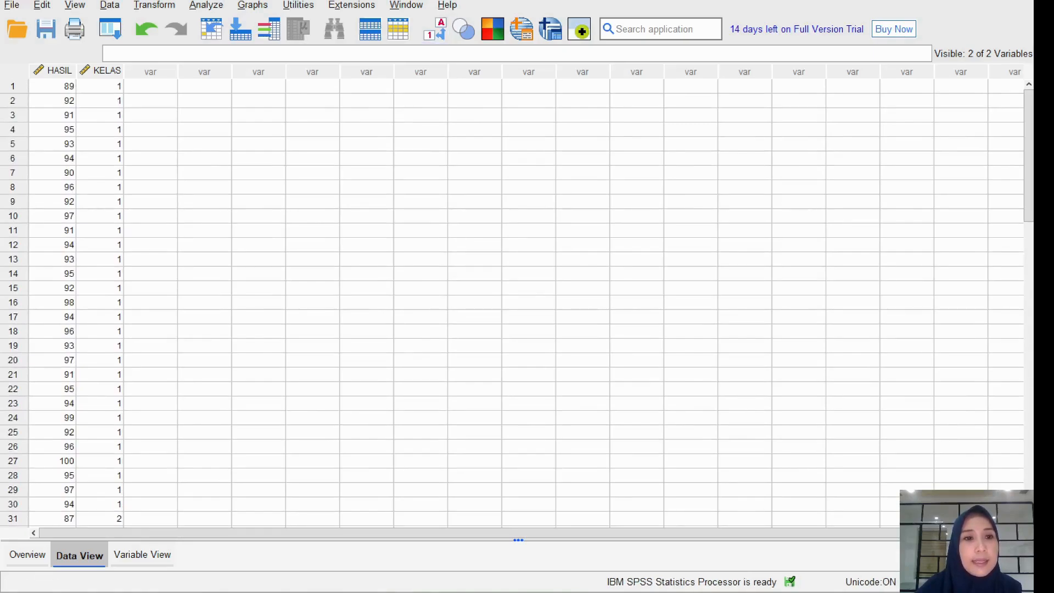
Start an Explore analysis with HASIL BELAJAR as the dependent variable and KELAS as the factor.
click(205, 5)
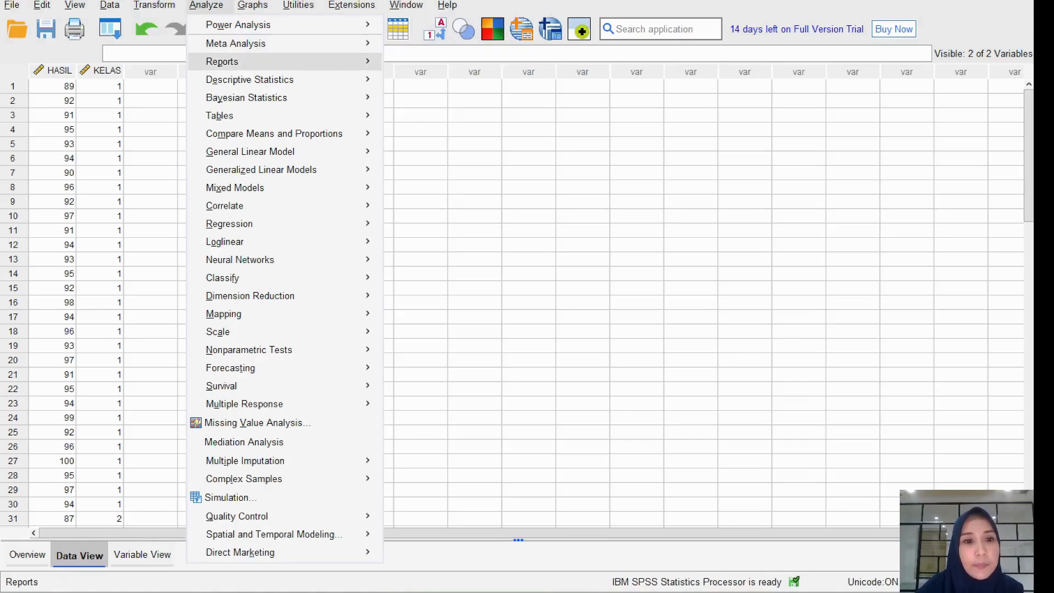
mouse_move(250, 79)
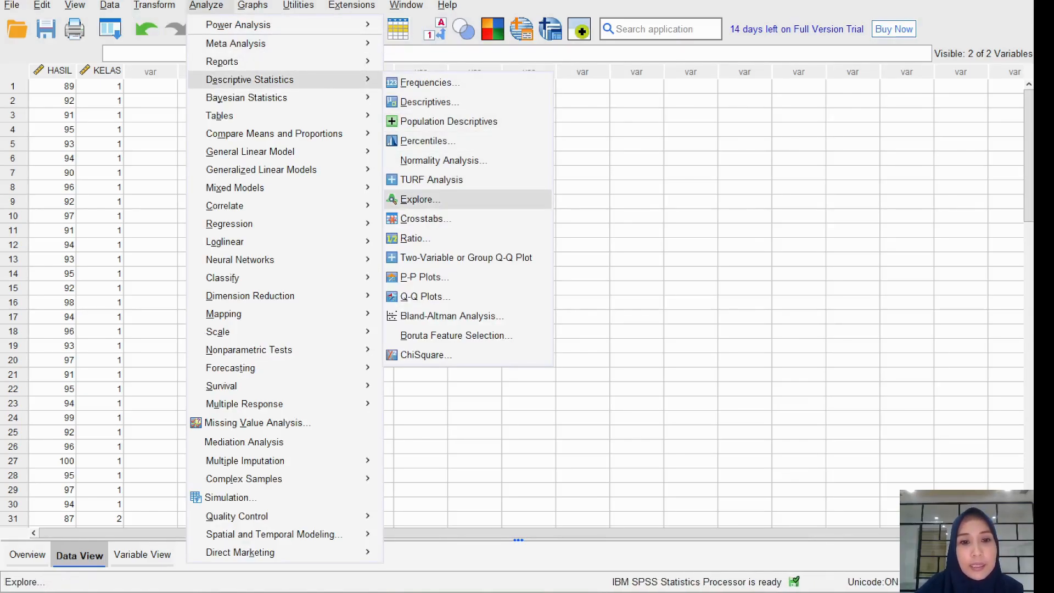
click(420, 200)
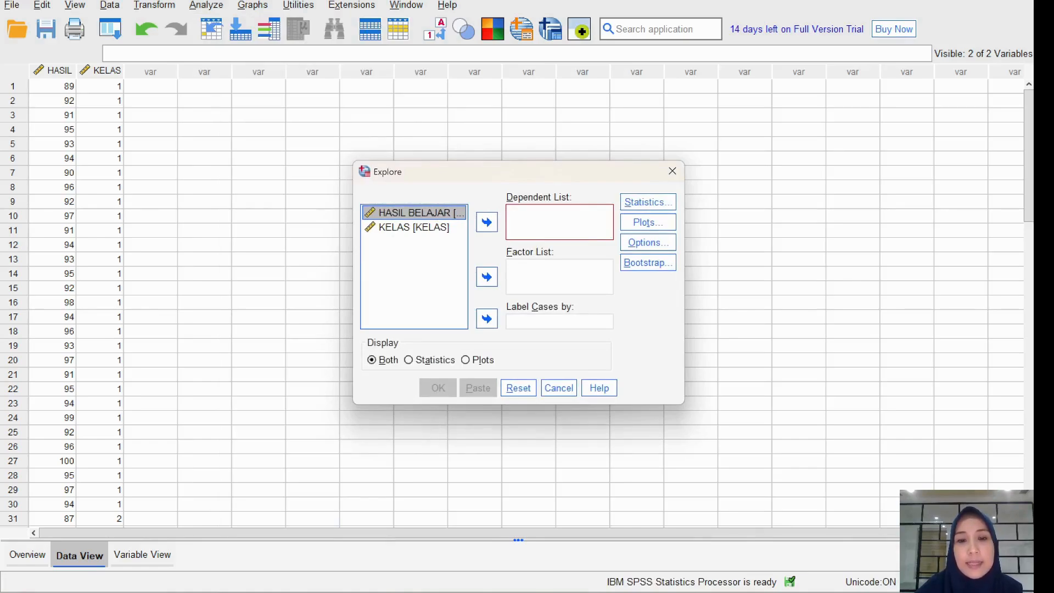
click(487, 223)
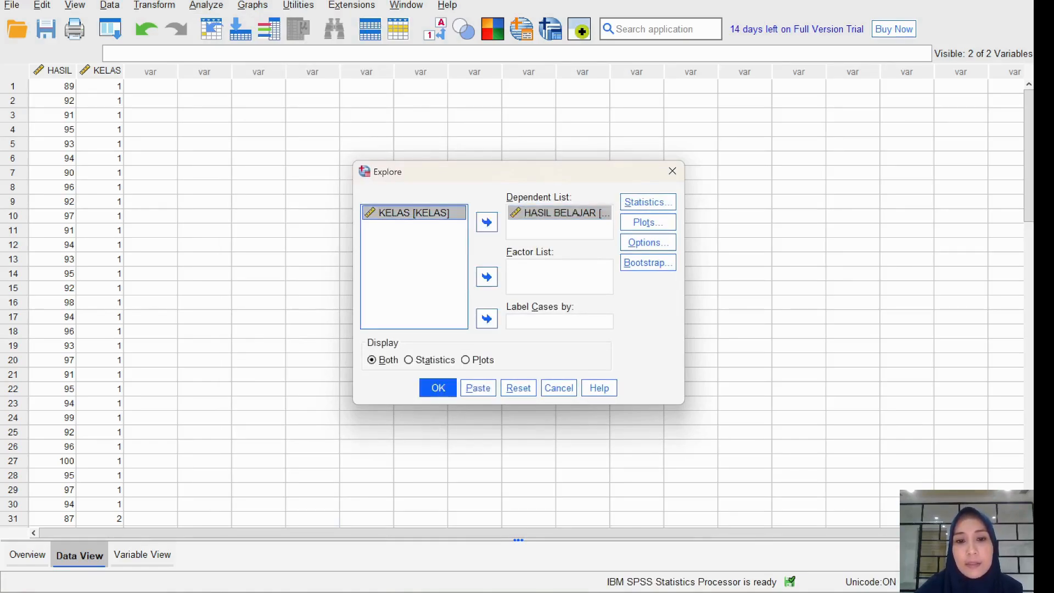
click(486, 276)
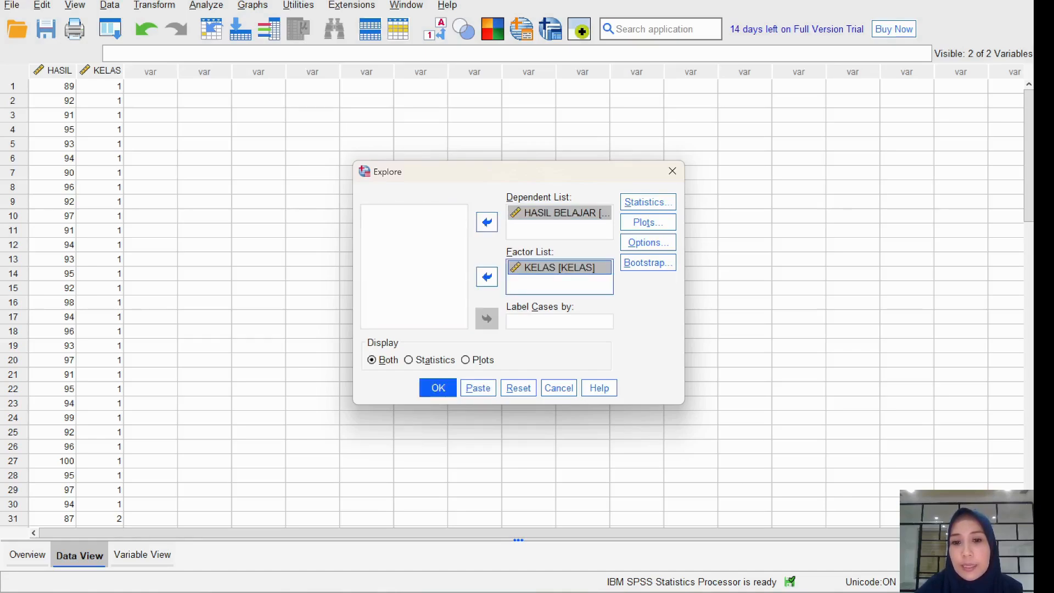
Keep normality plots with tests enabled in the Explore plot options and run the analysis.
click(647, 222)
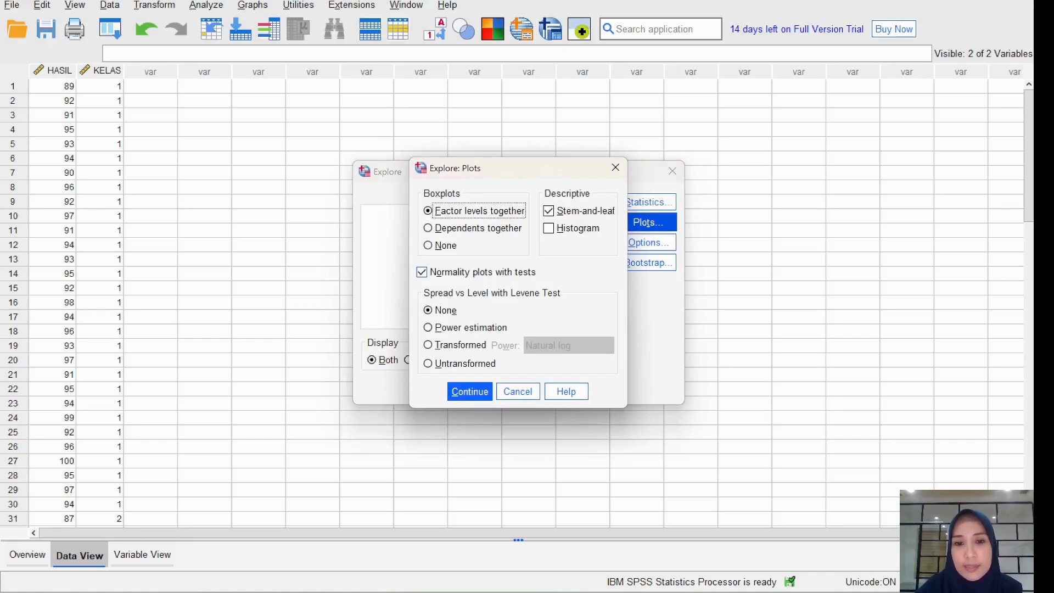
click(421, 272)
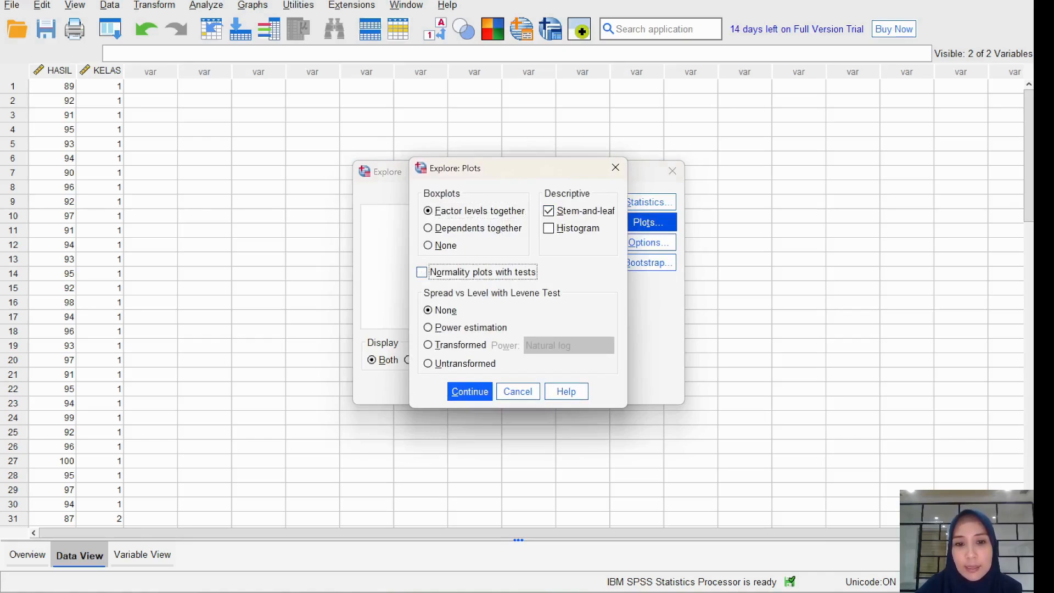
click(421, 272)
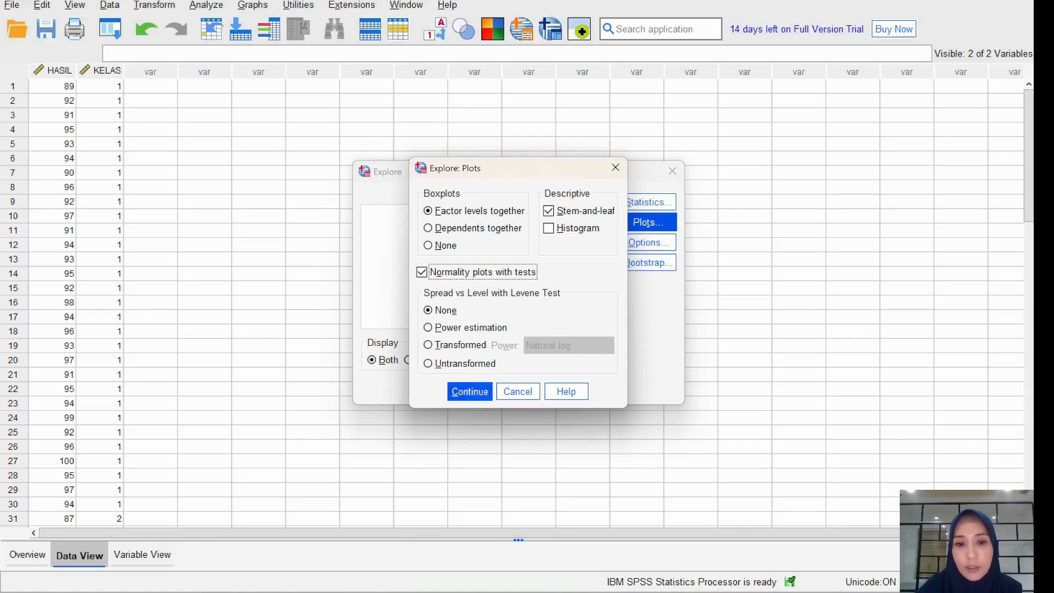
click(470, 391)
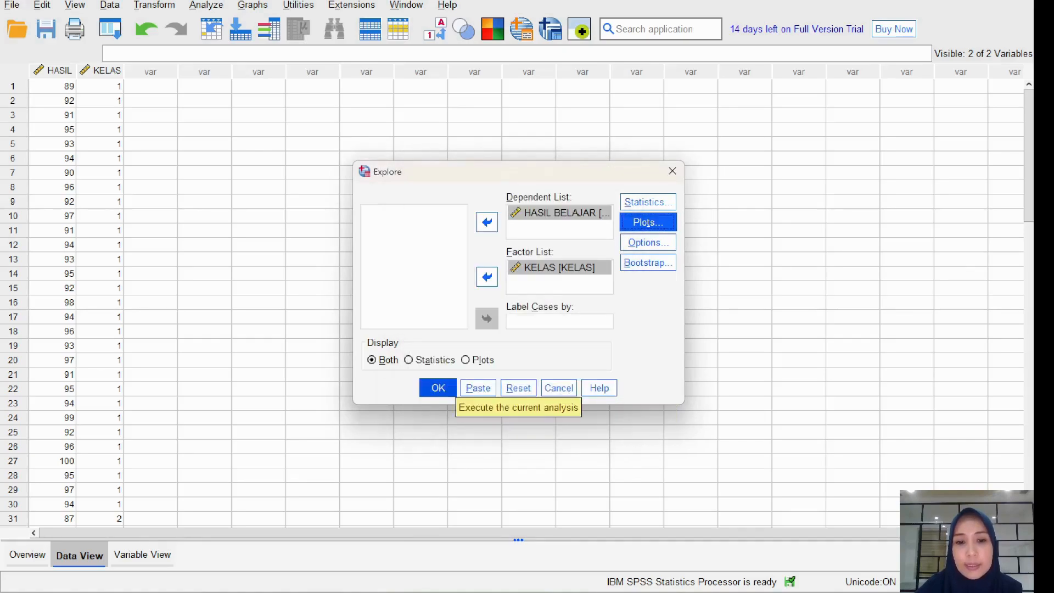
click(438, 387)
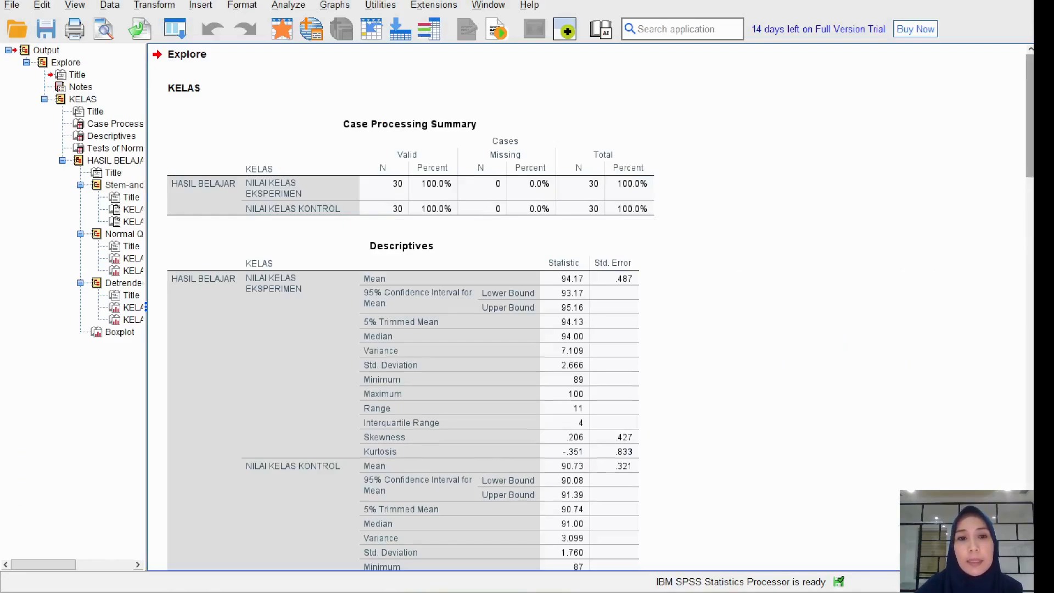
Review the Explore output from the case processing summary and descriptives down to the Tests of Normality table.
scroll(592, 310, down, 1)
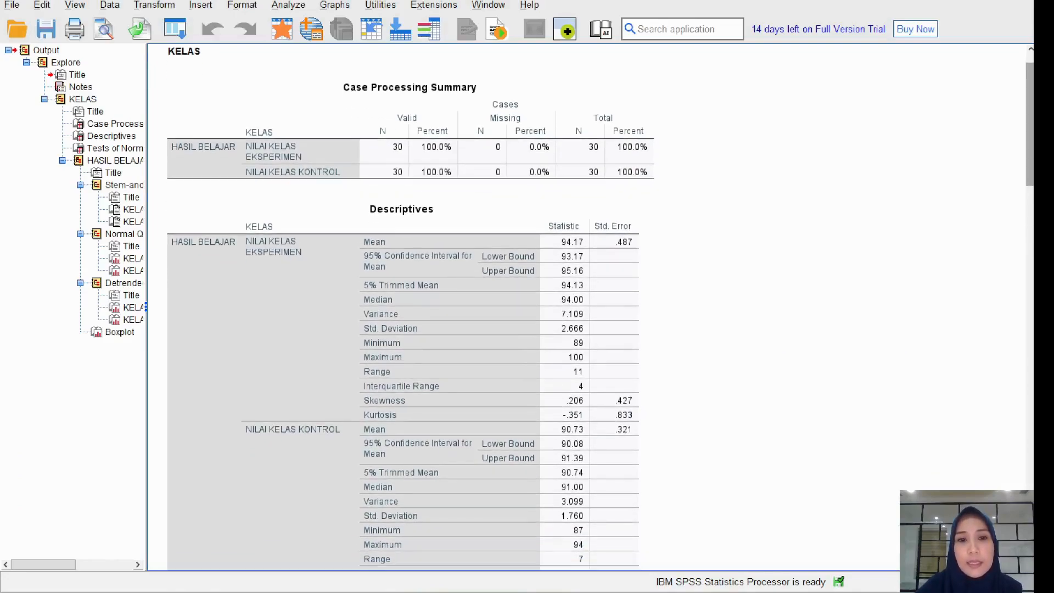
scroll(592, 310, down, 4)
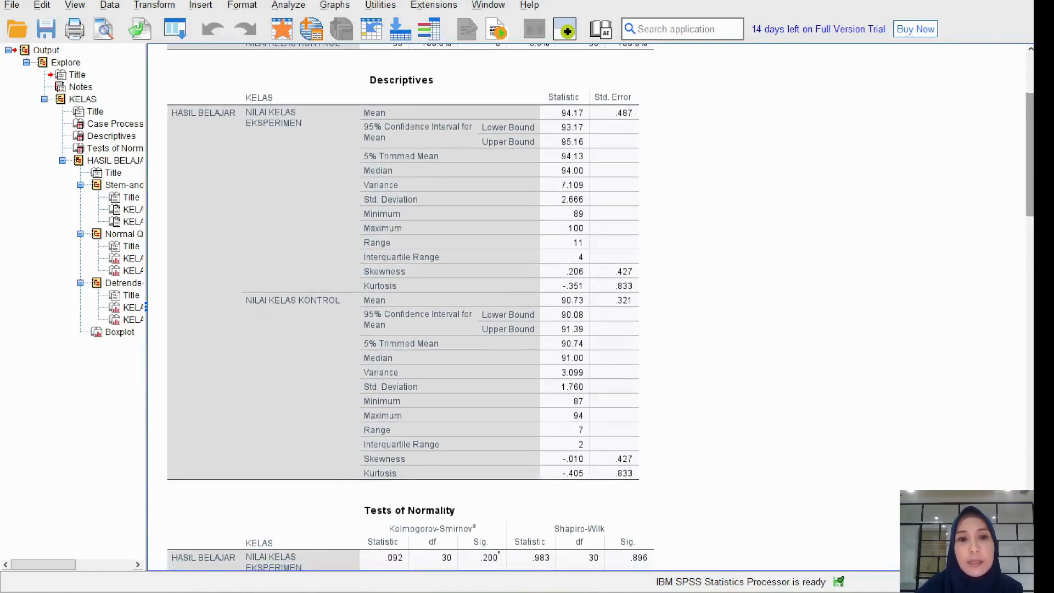
scroll(593, 310, down, 8)
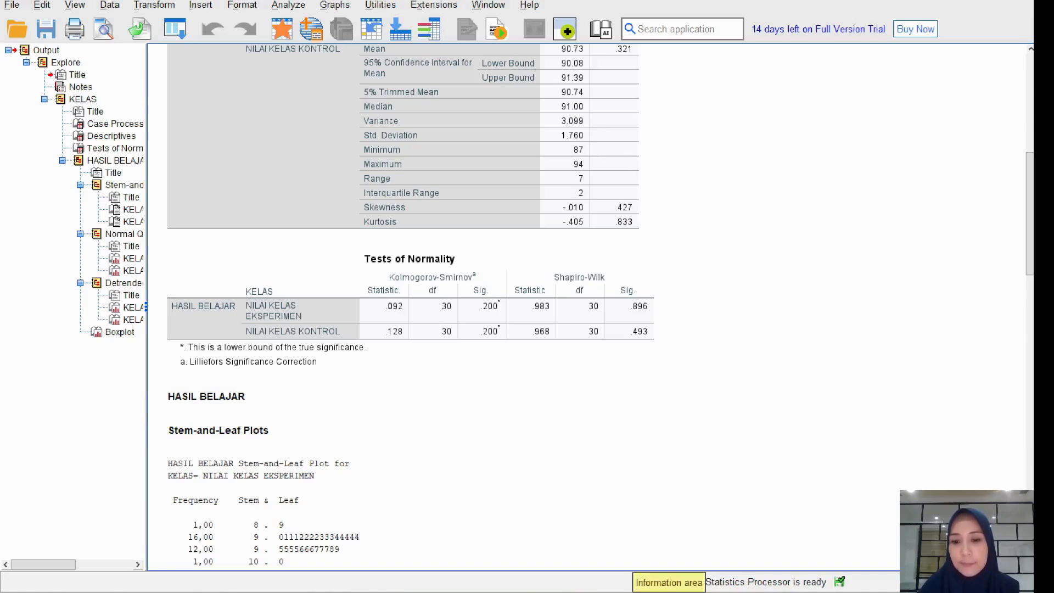
mouse_move(628, 591)
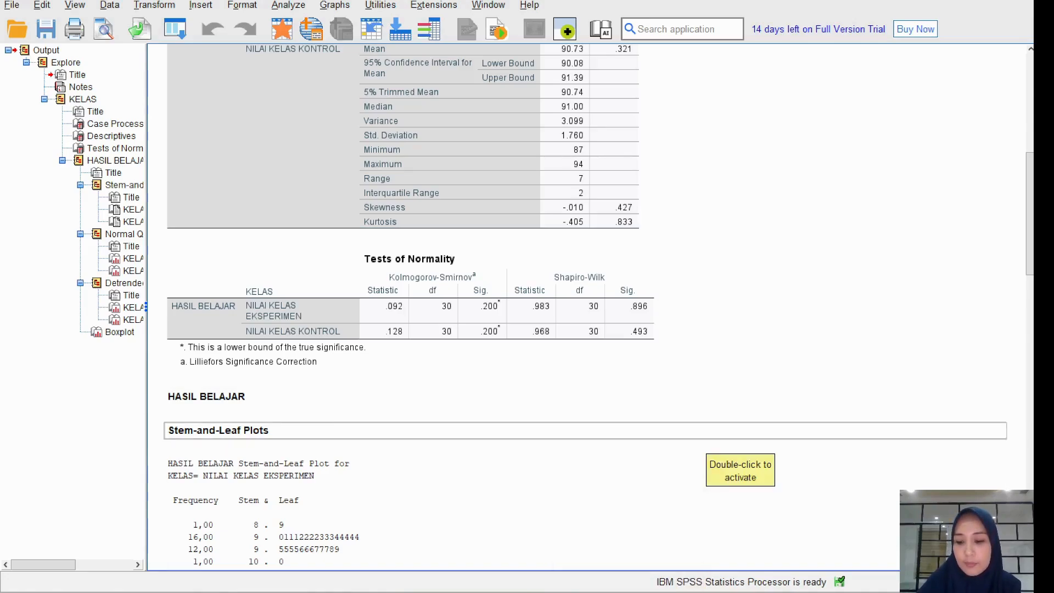
Place the output side by side with the UJI NORMALITAS slide in PowerPoint, widening the output to show the Shapiro-Wilk columns.
key(super+Left)
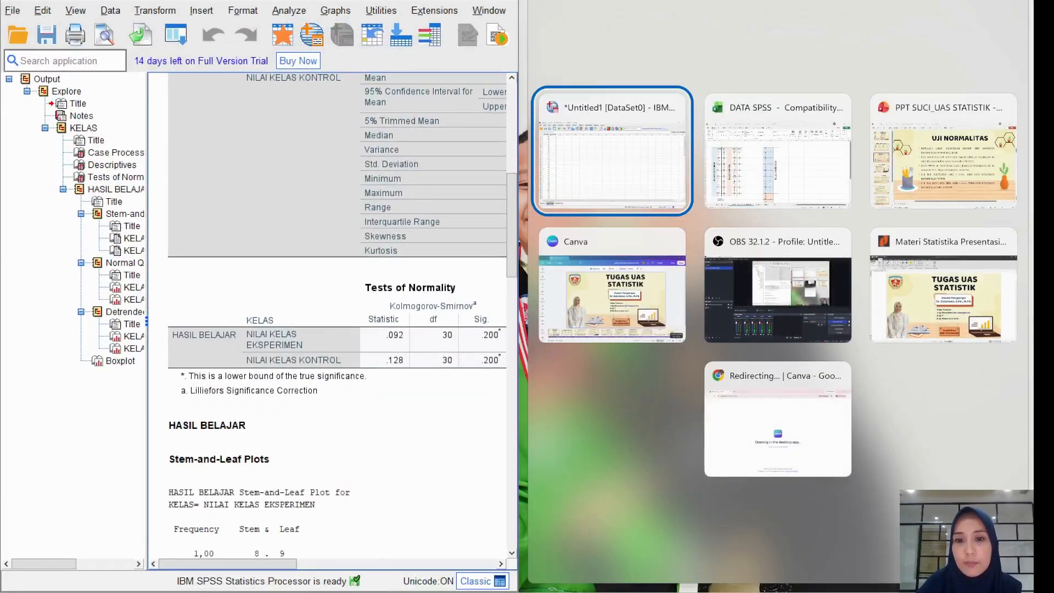
click(943, 164)
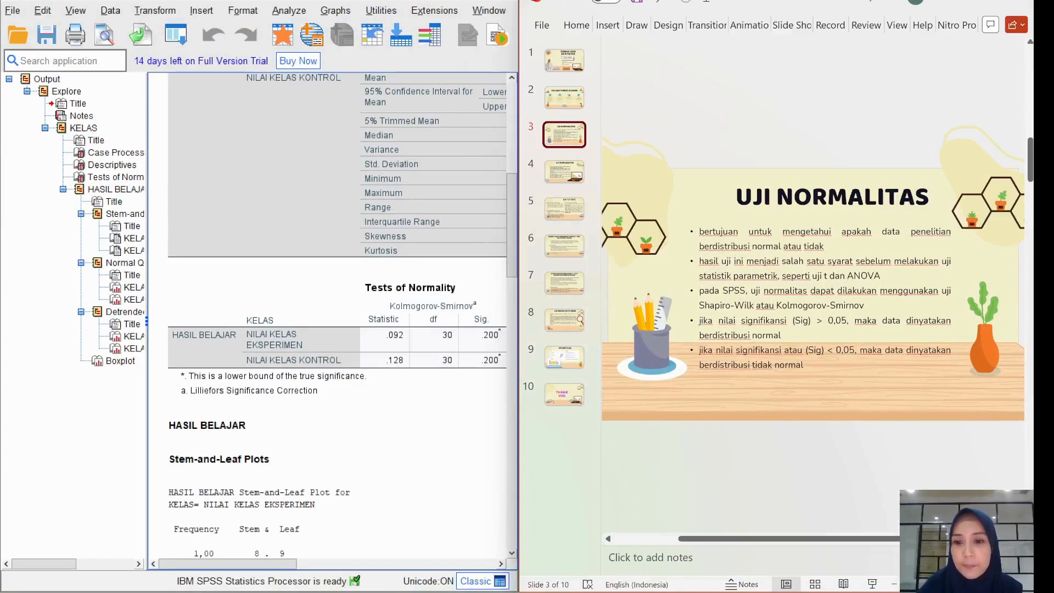
click(351, 409)
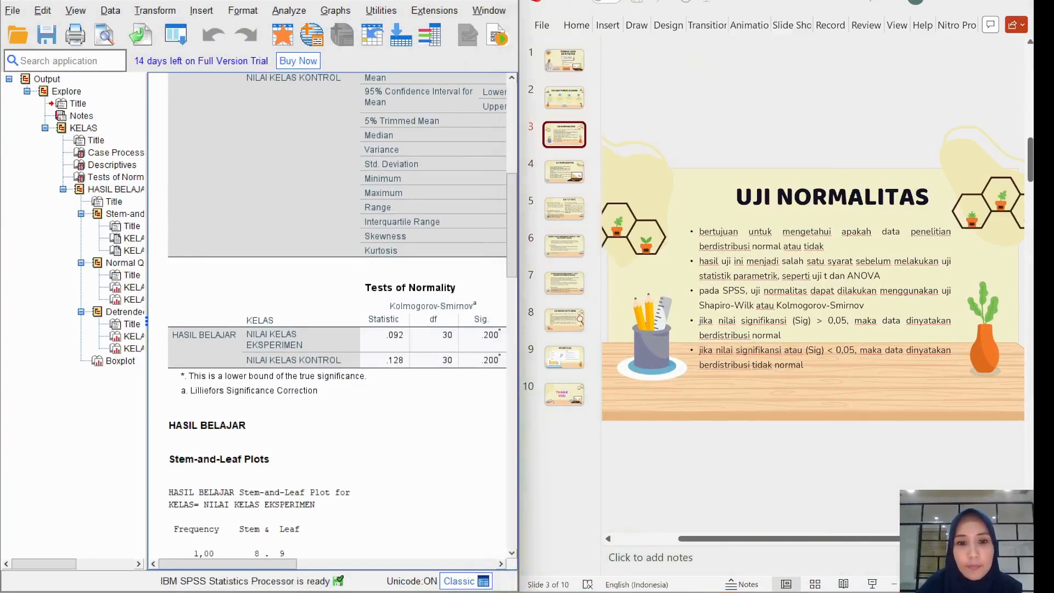
drag(519, 286, 558, 233)
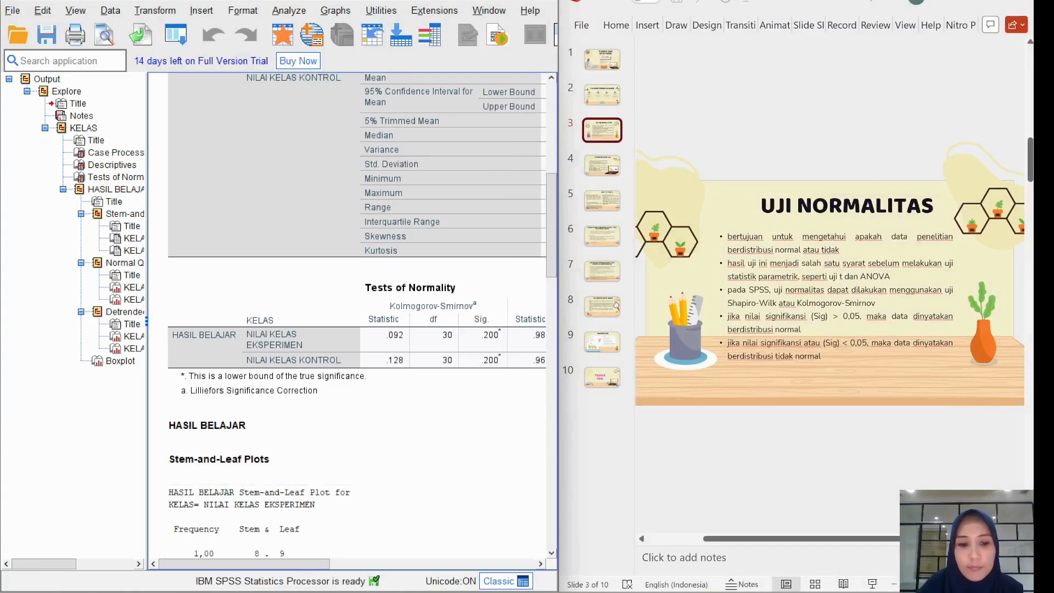
drag(245, 564, 296, 564)
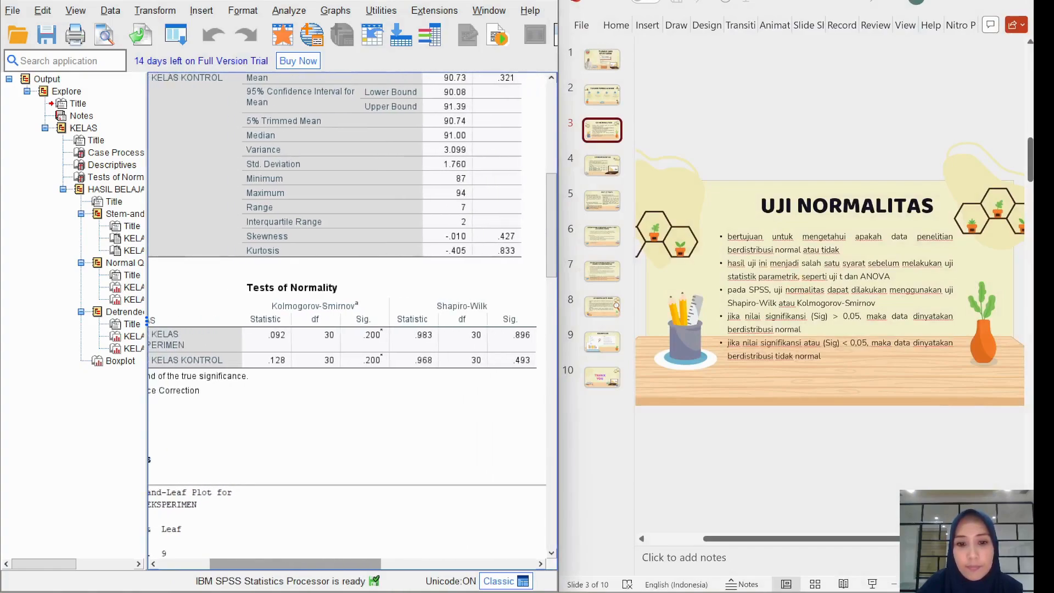
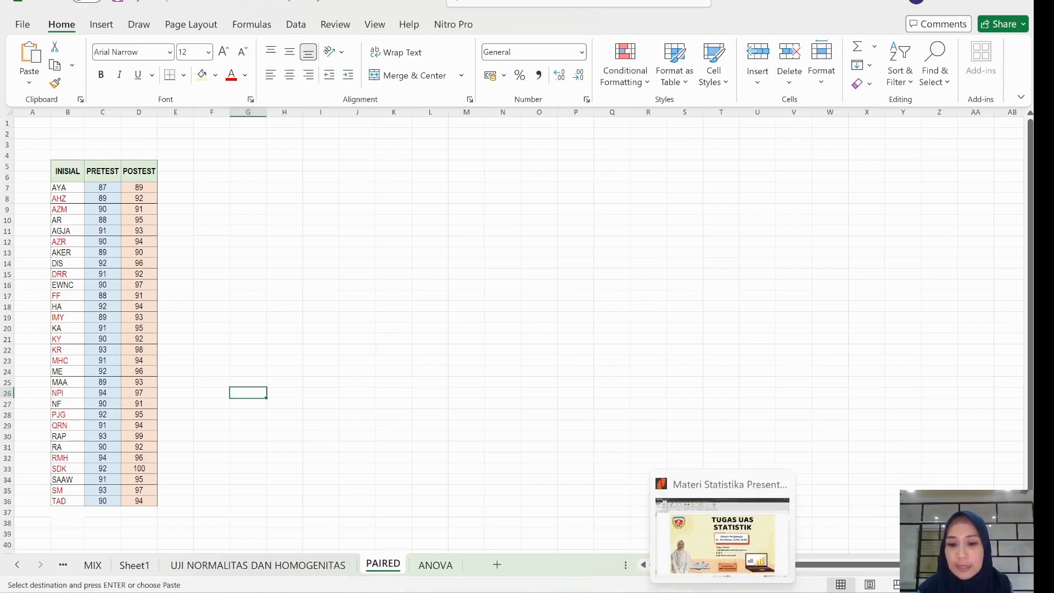
Switch from Excel to the empty SPSS dataset and define two variables named PRETEST and POSTEST.
click(595, 592)
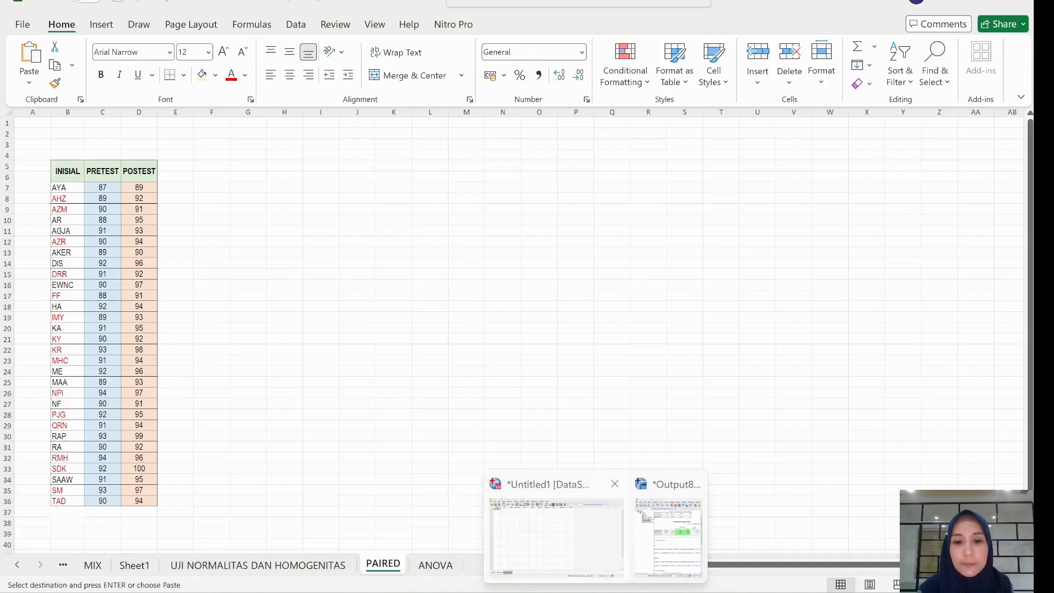
click(555, 527)
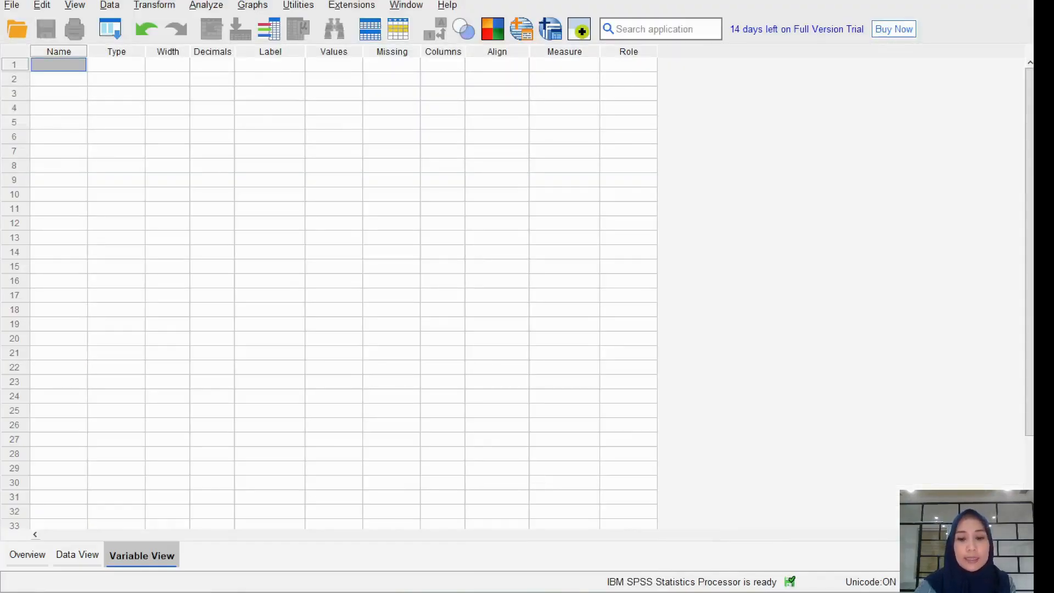
text(PRETEST)
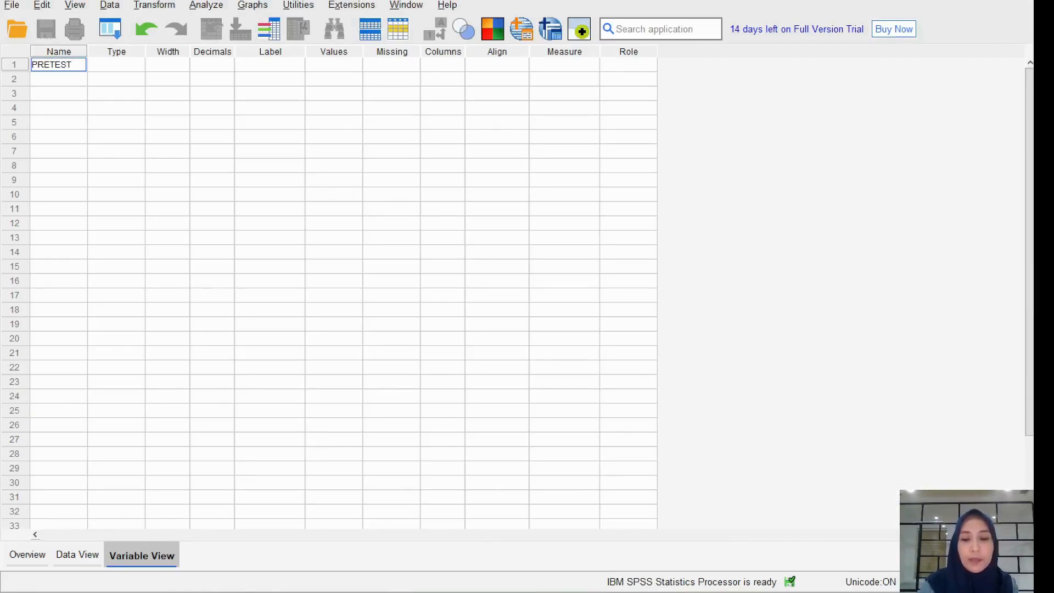
key(Return)
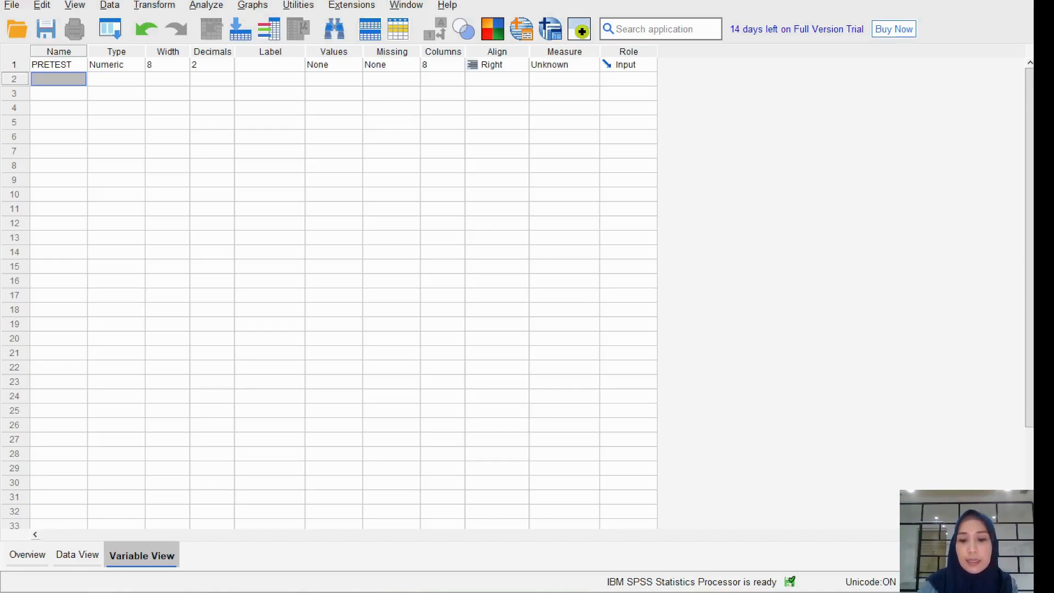
text(POSTEST)
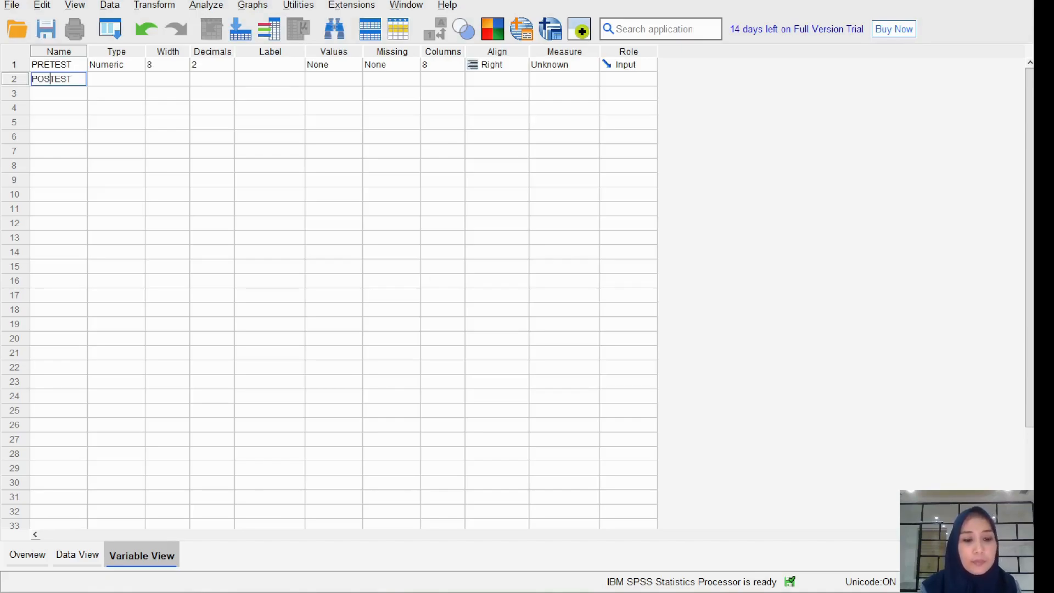
Set the decimals of both the PRETEST and POSTEST variables to 0.
click(212, 64)
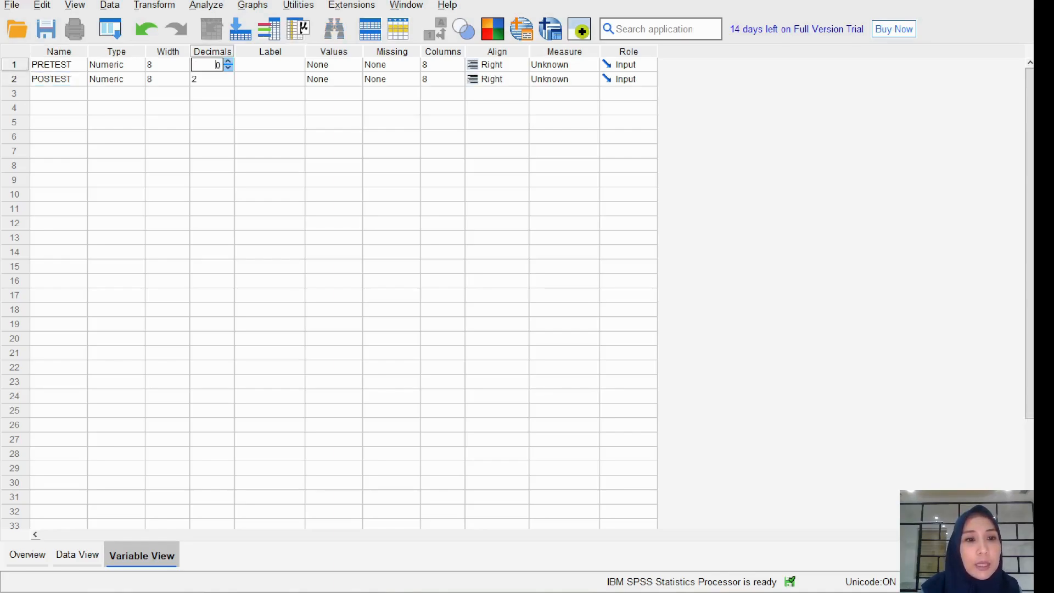
text(0)
key(Return)
text(0)
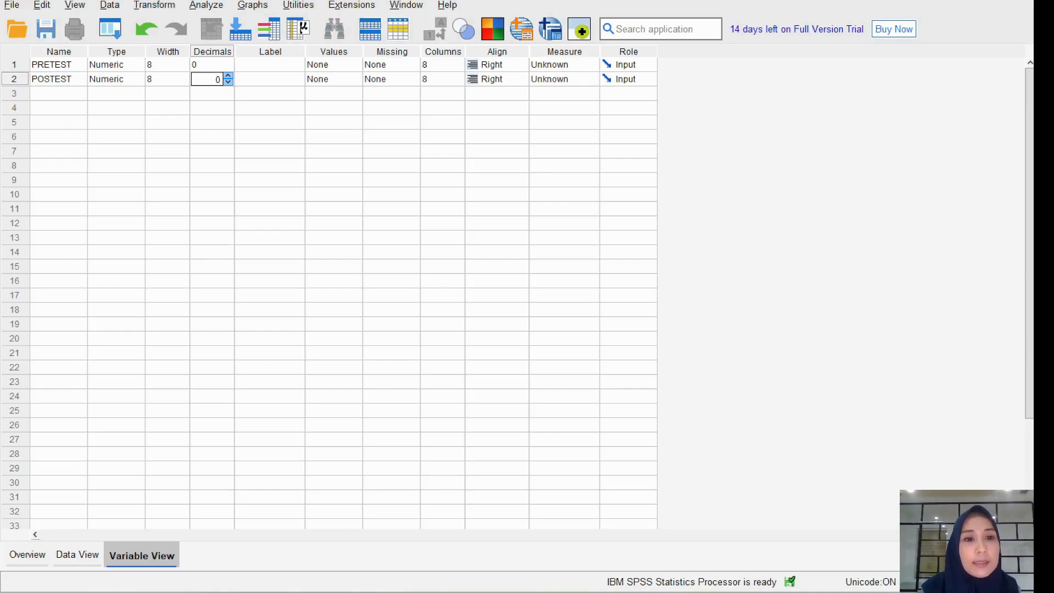
Label the PRETEST variable MODEL KONVENSIONAL and enter MODEL as the start of the second variable's label.
click(269, 65)
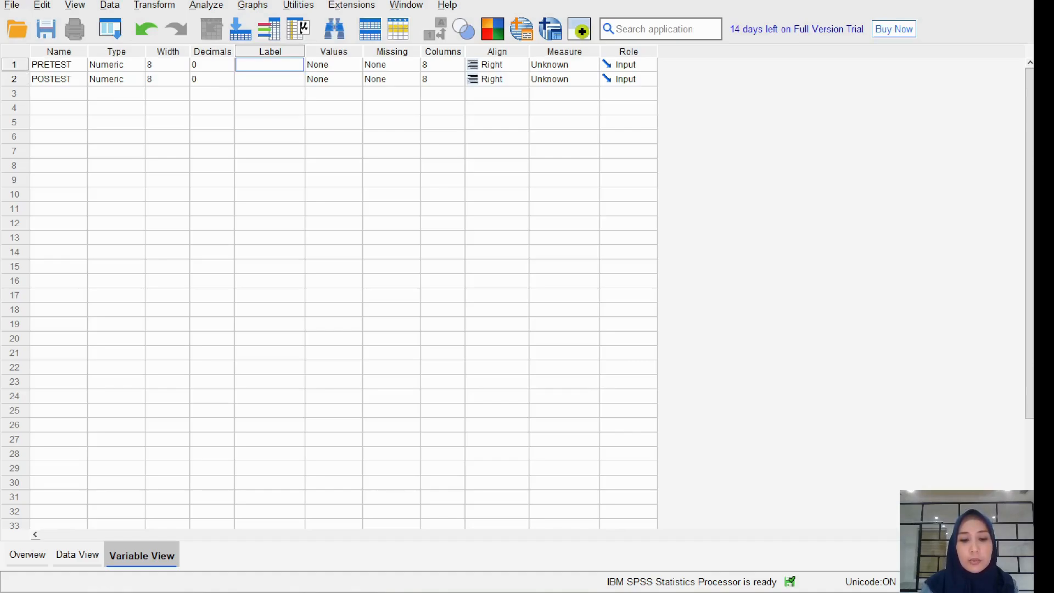
text(MODEL)
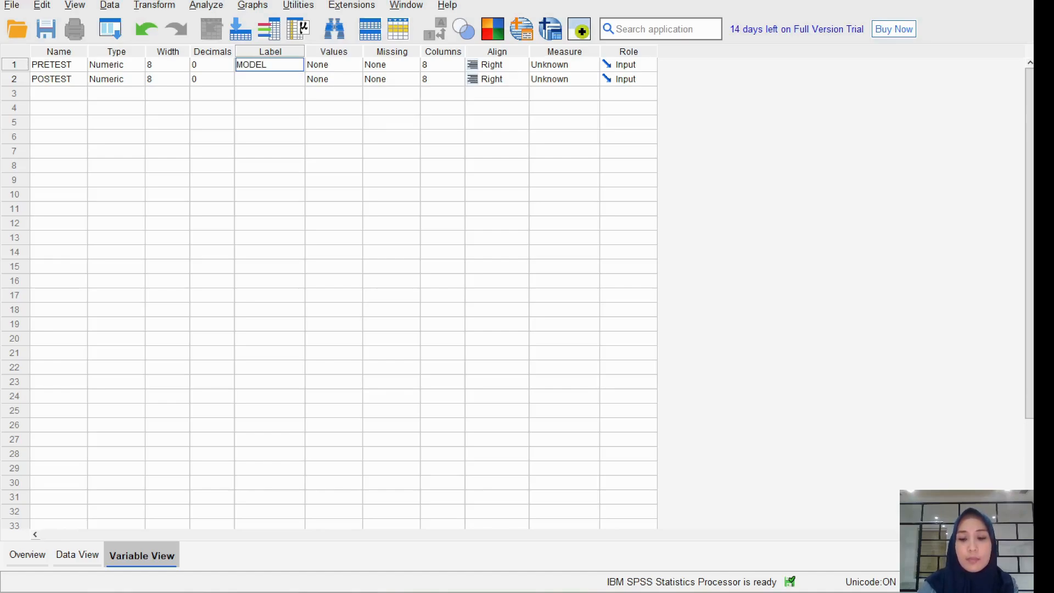
text( KONVENSIONAL)
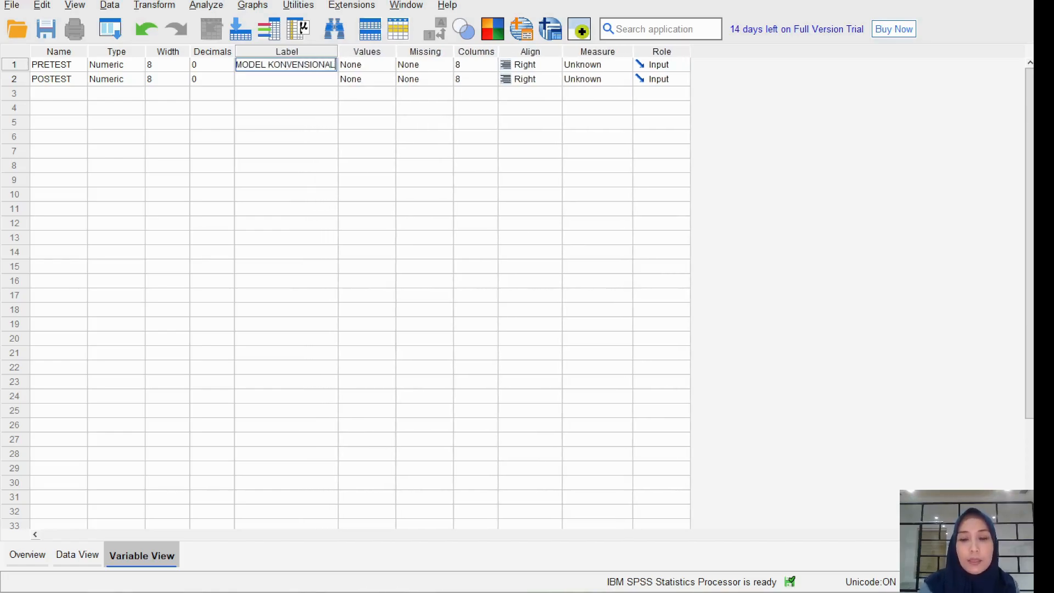
key(Return)
text(MODEL)
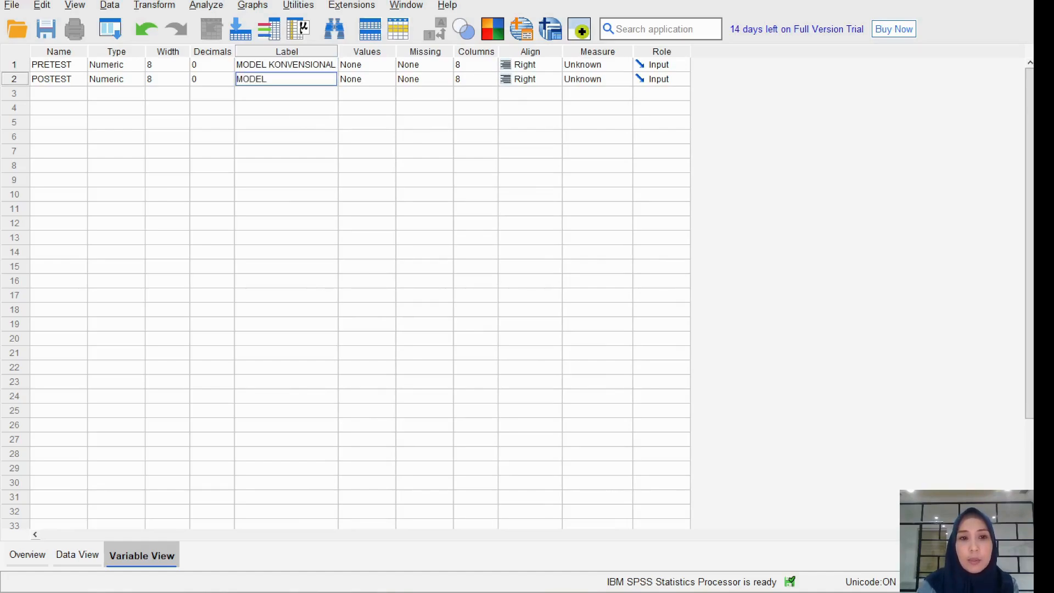
Rename the second variable as POSTTEST.
key(shift+space)
text(TPS)
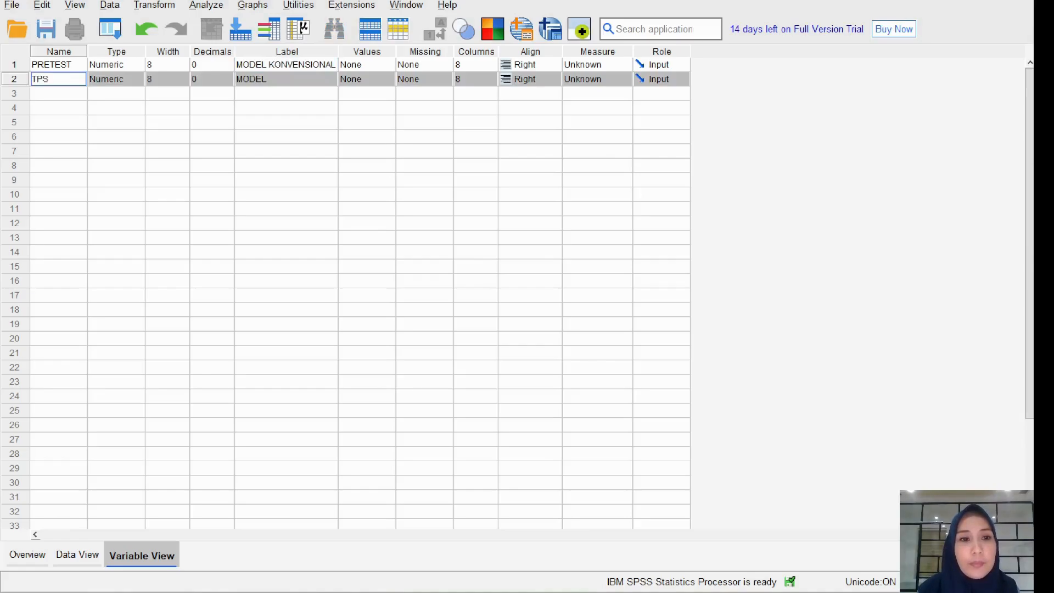
click(286, 107)
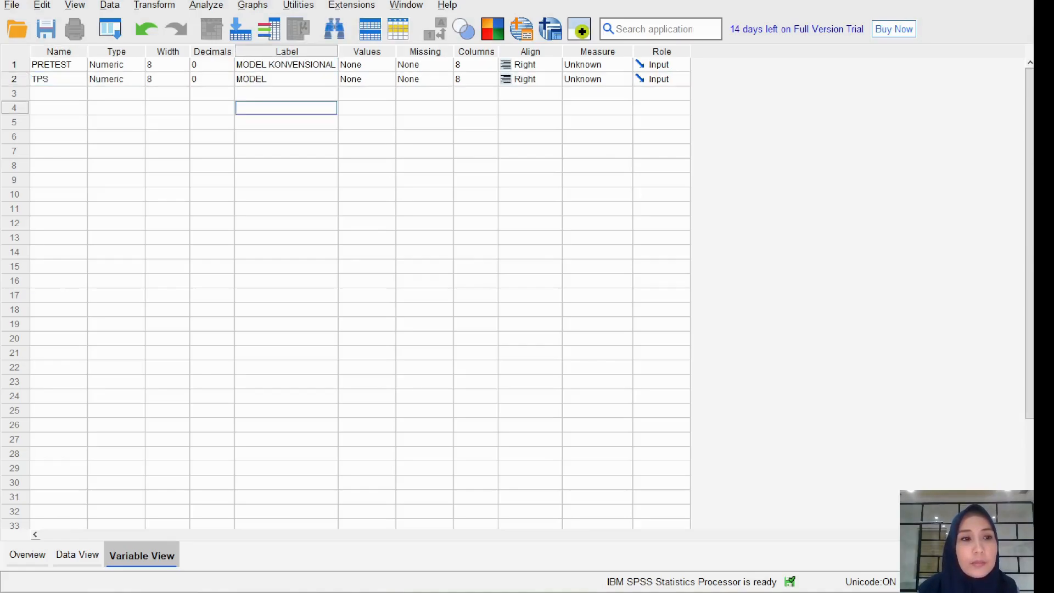
click(58, 79)
text(POSS)
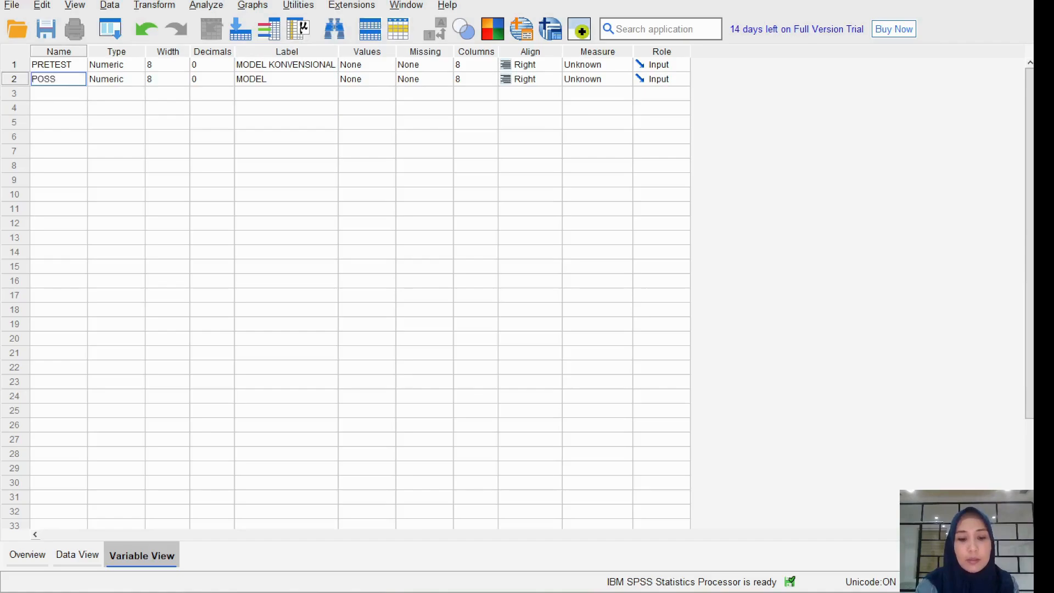
key(Return)
text(POSTTEST)
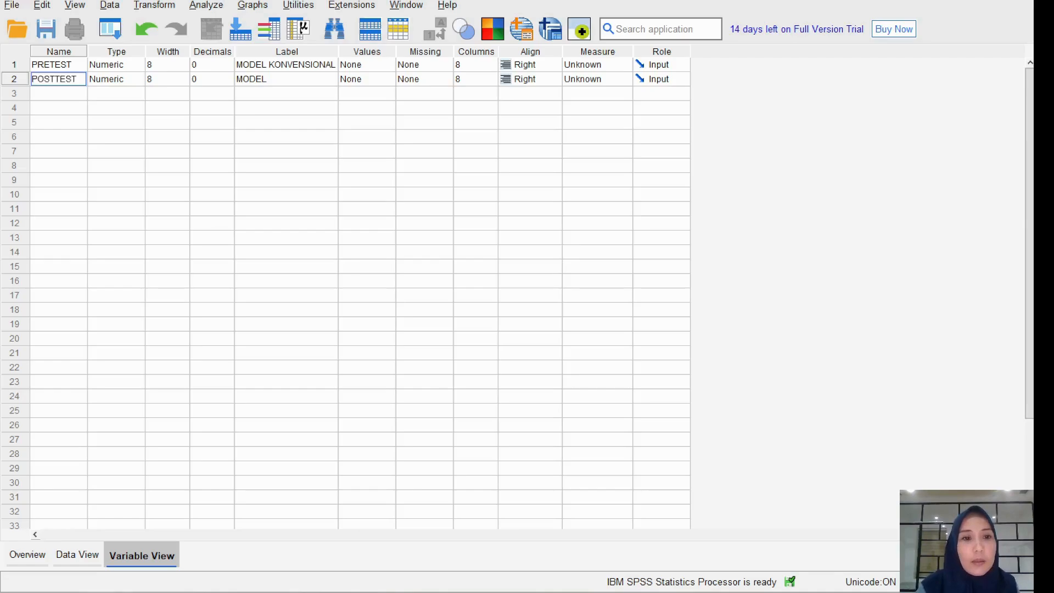
Complete the POSTTEST variable's label as MODEL TPS and show the dataset's data grid.
click(285, 79)
double_click(285, 79)
click(286, 79)
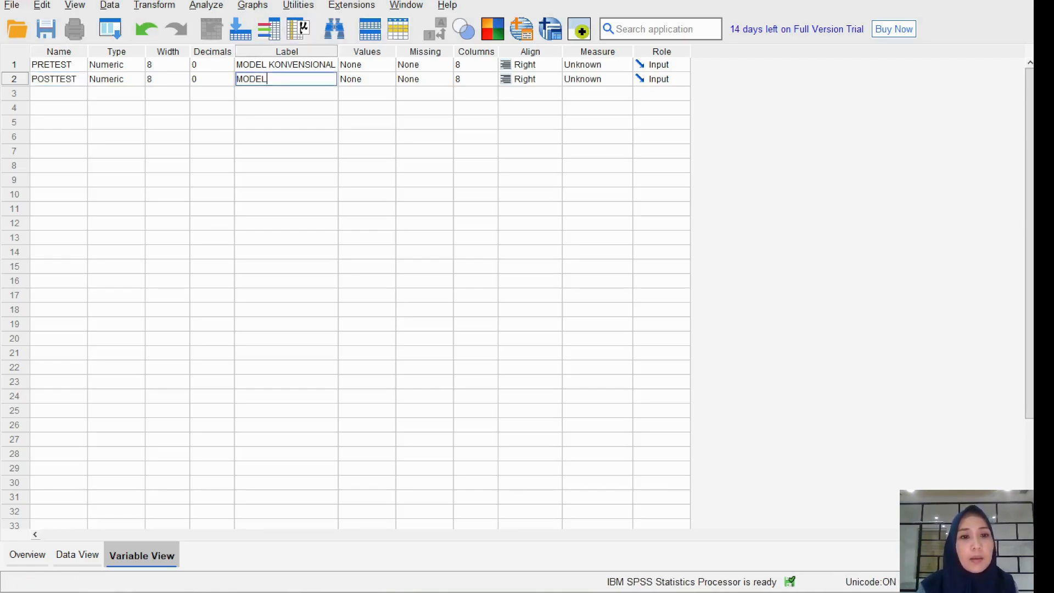
text(TPS)
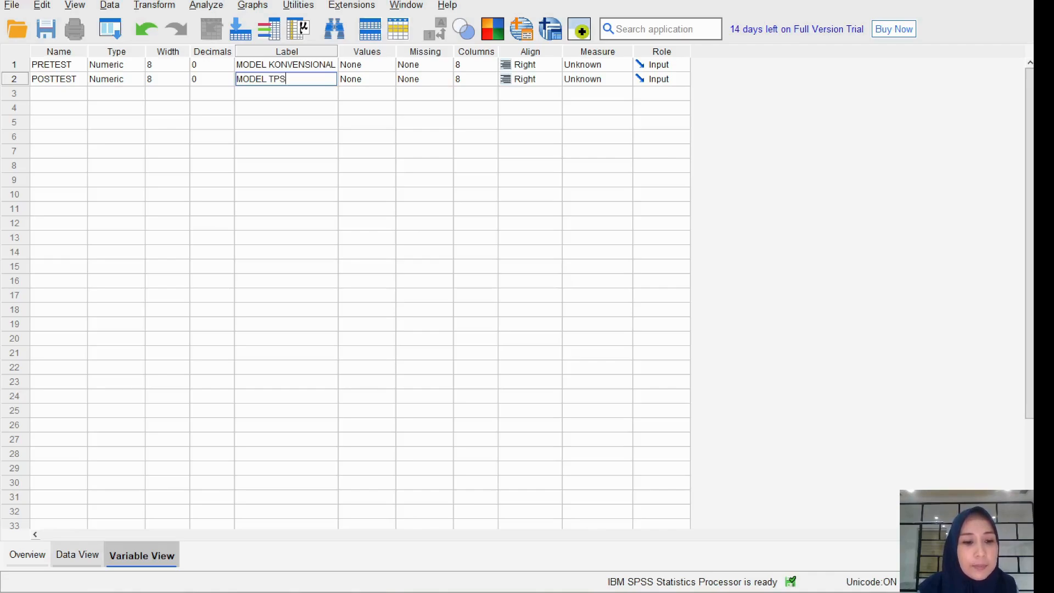
click(77, 554)
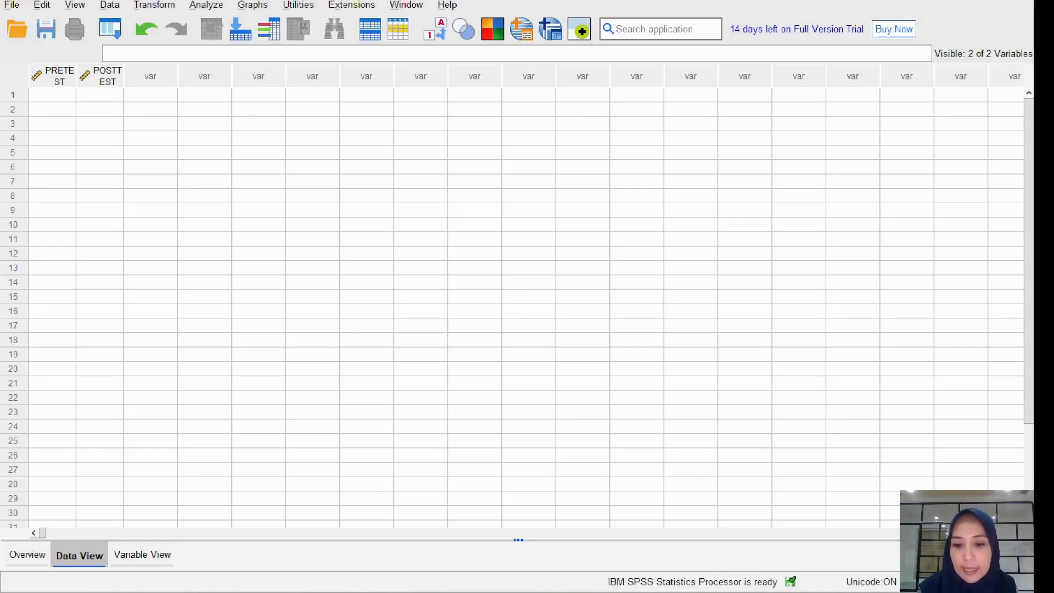
Switch to the Excel PAIRED sheet and copy the PRETEST scores in C7:C36 without the header.
mouse_move(659, 592)
click(659, 540)
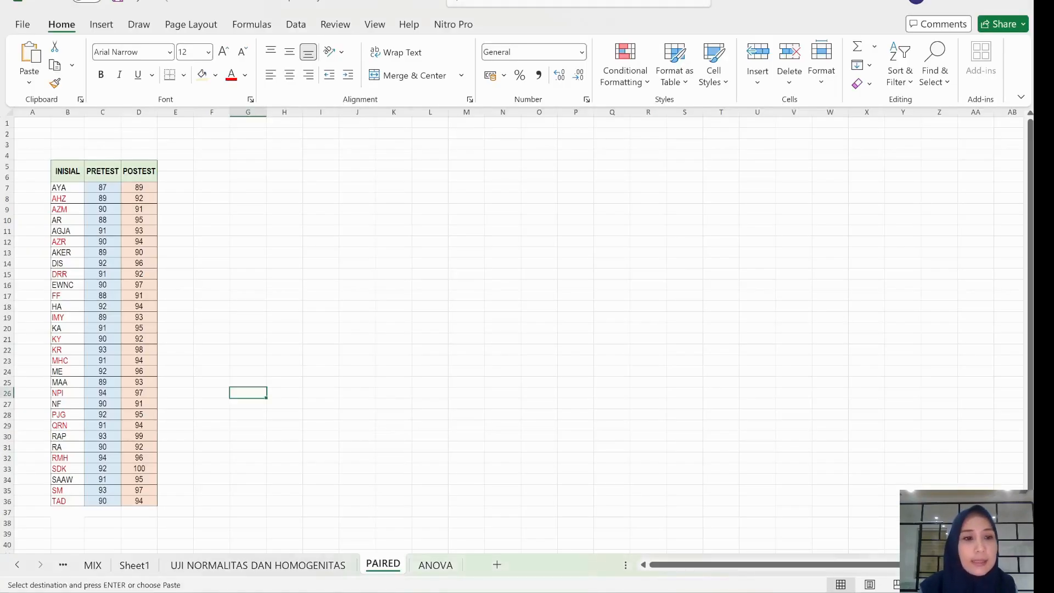
drag(103, 188, 103, 501)
right_click(103, 497)
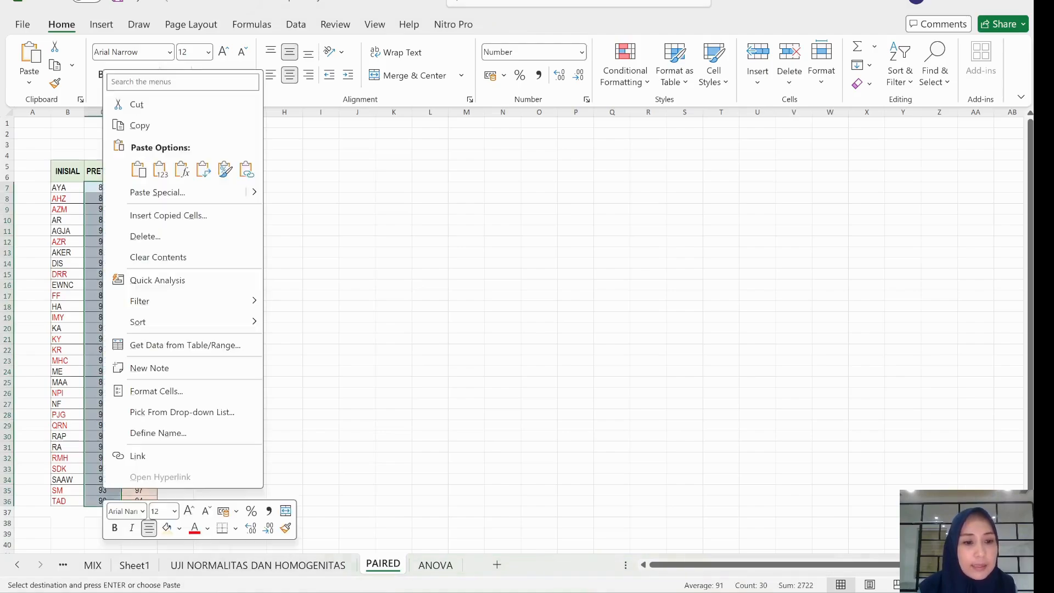
click(138, 125)
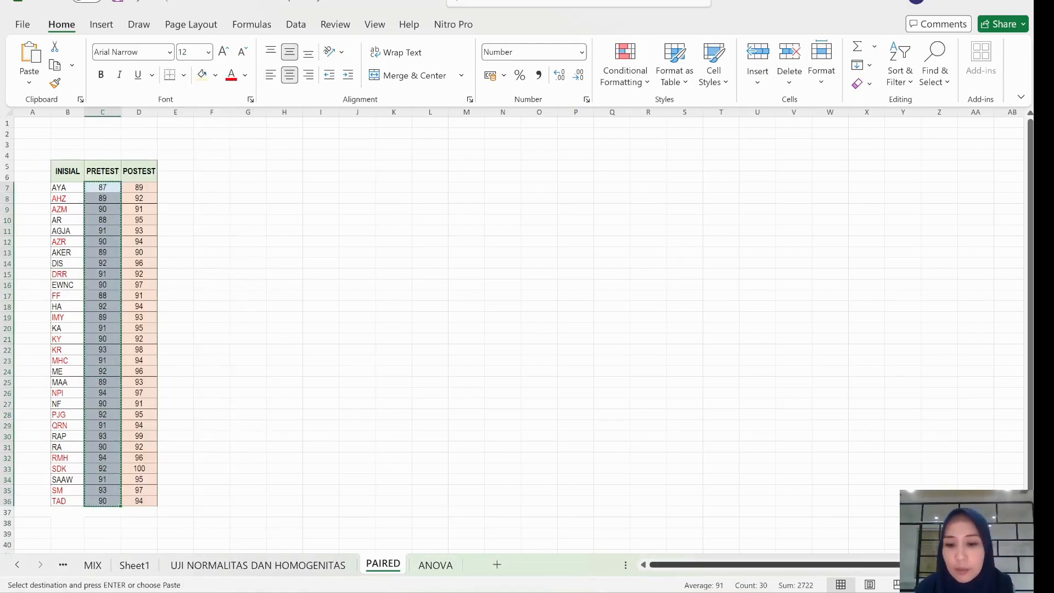
Switch to the untitled SPSS dataset and paste the copied scores into the PRETEST column from row 1.
click(597, 591)
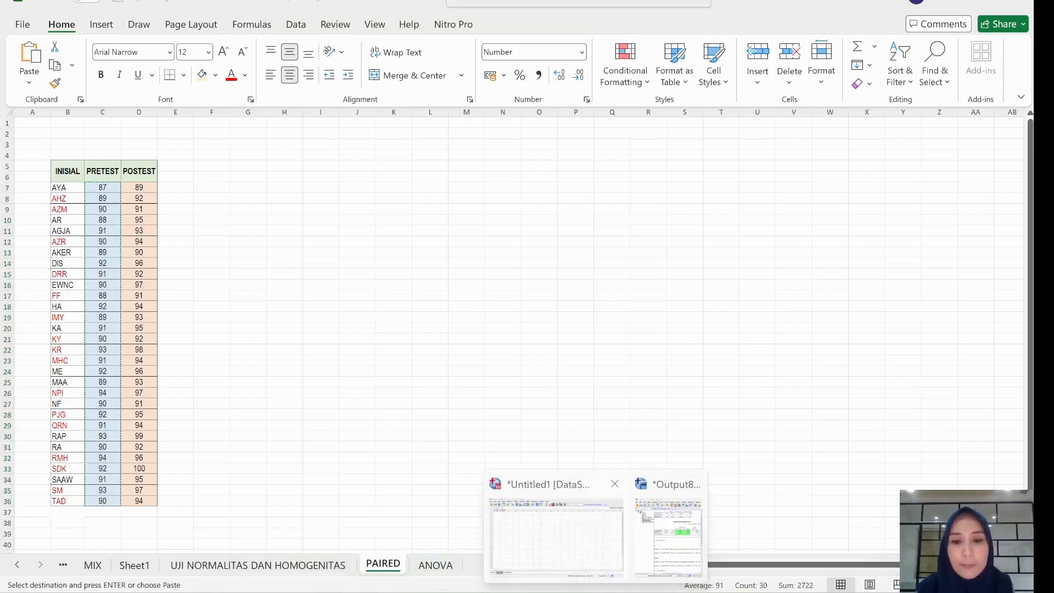
click(557, 530)
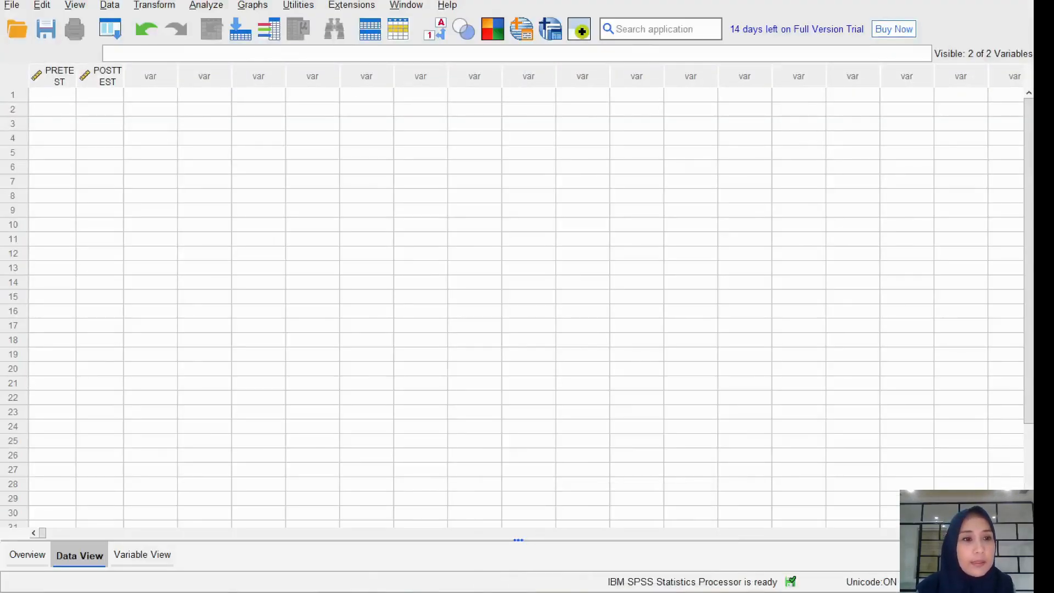
click(52, 95)
right_click(42, 95)
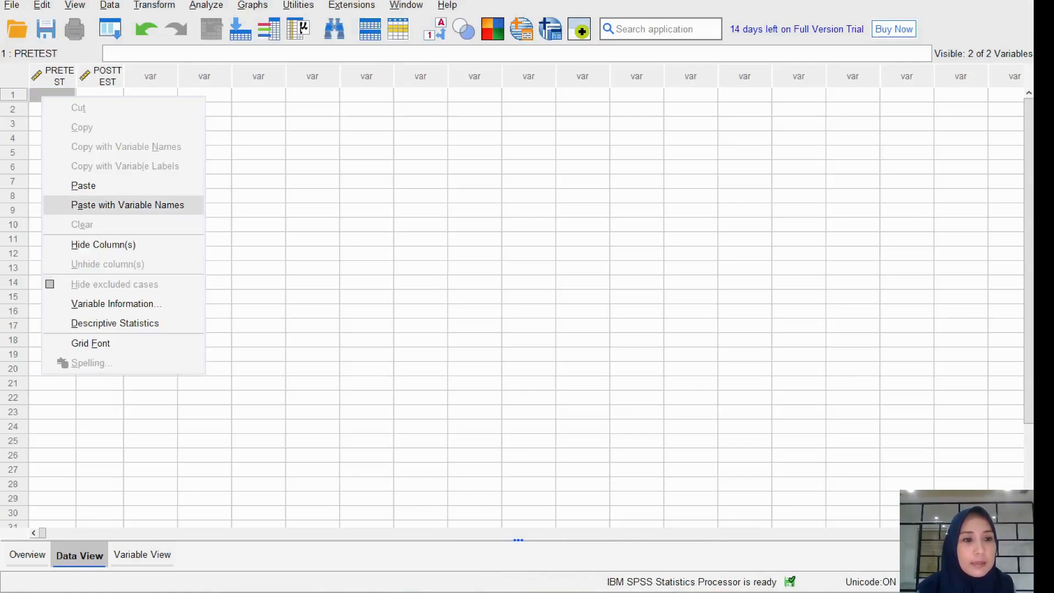
click(72, 184)
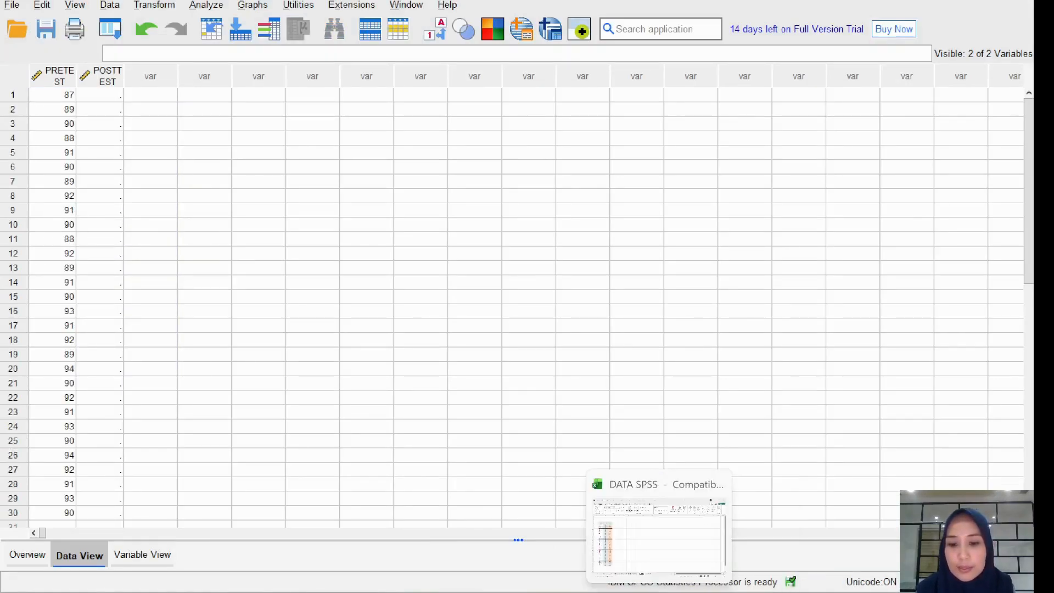
Return to the Excel PAIRED sheet and copy the POSTEST scores in D7:D36.
mouse_move(658, 592)
click(658, 532)
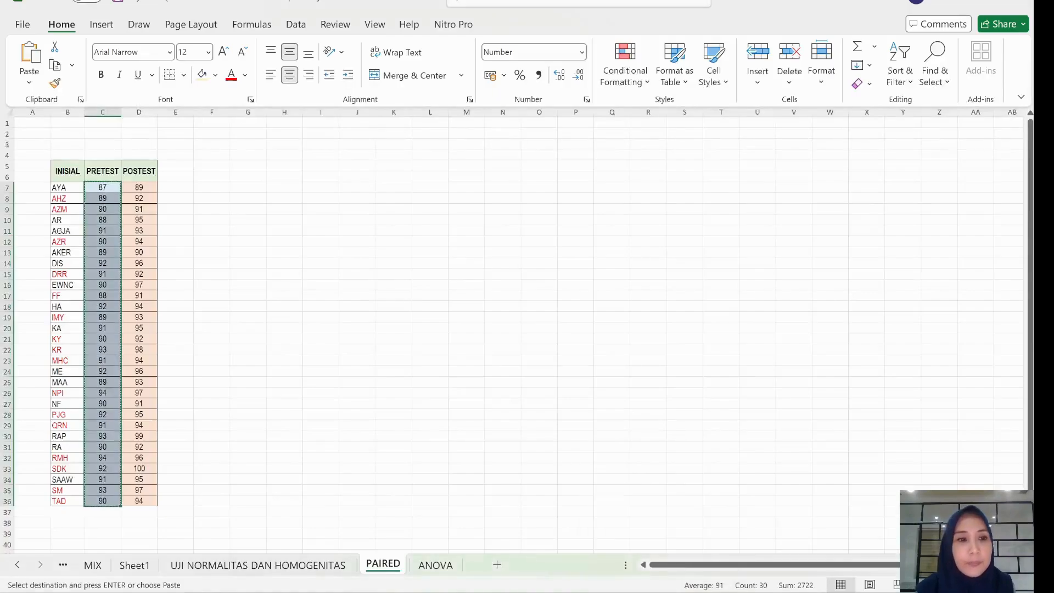
drag(139, 187, 139, 500)
right_click(140, 498)
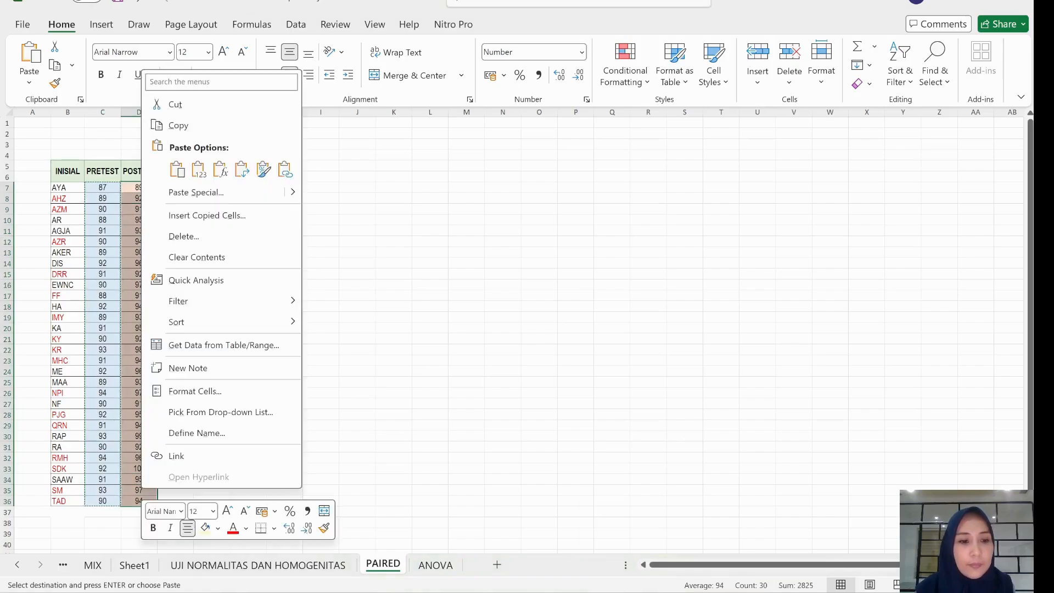
click(181, 125)
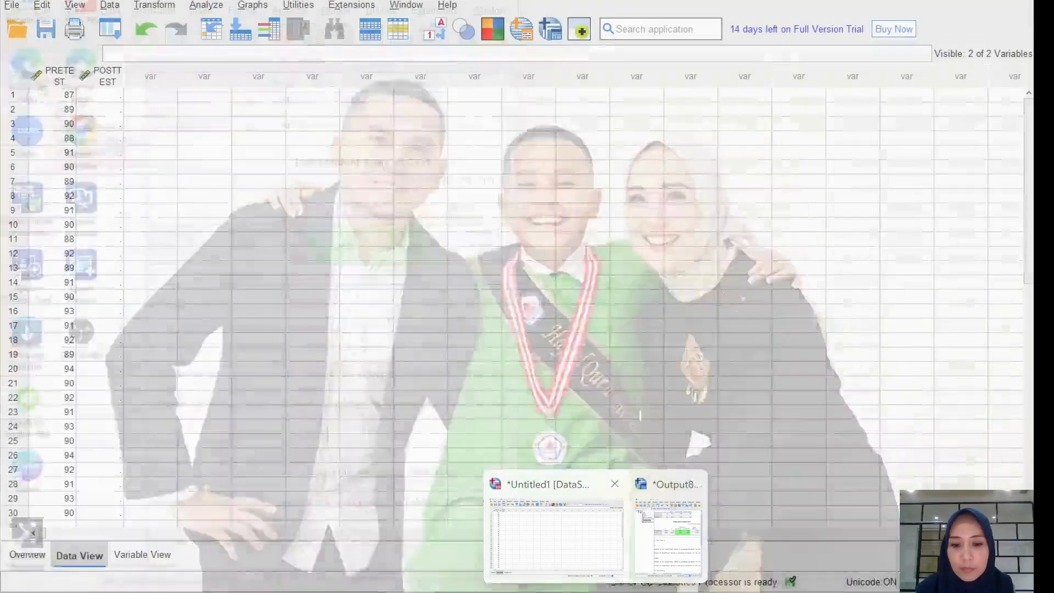
Switch back to the SPSS dataset and paste the copied scores into the POSTTEST column from row 1.
click(556, 537)
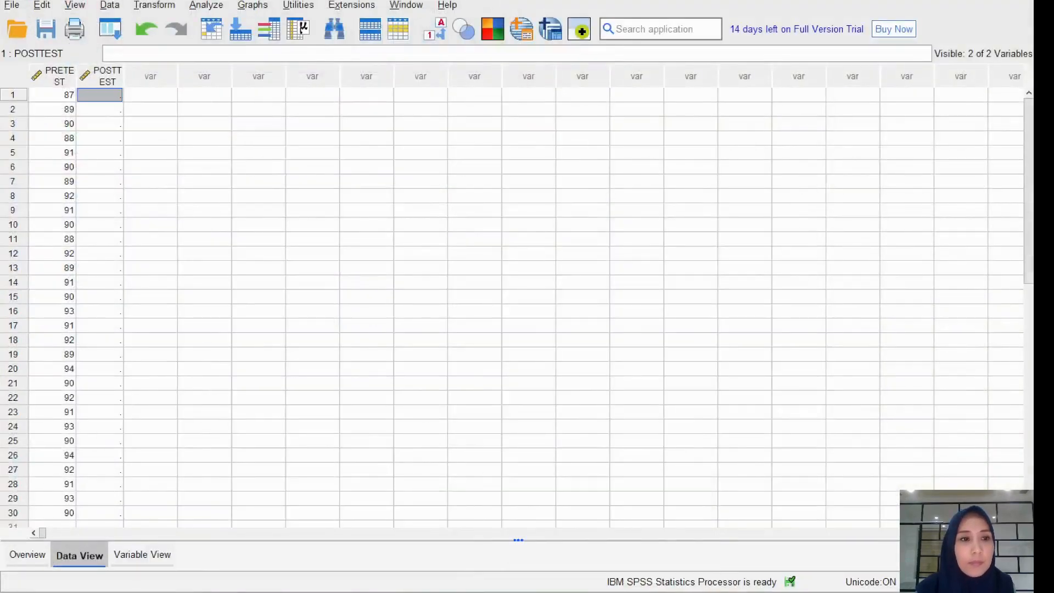
right_click(112, 95)
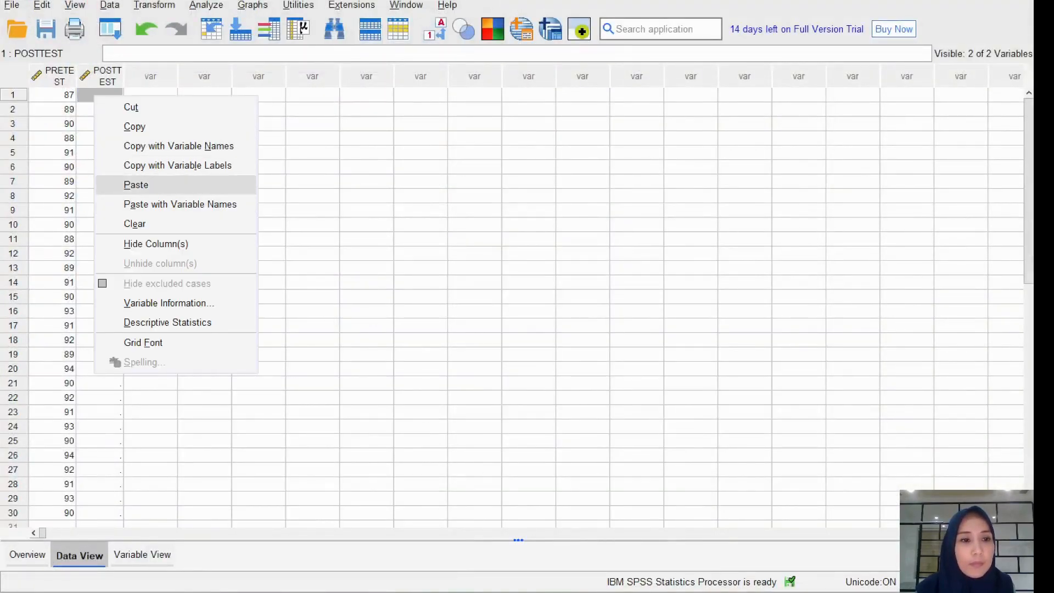
click(137, 183)
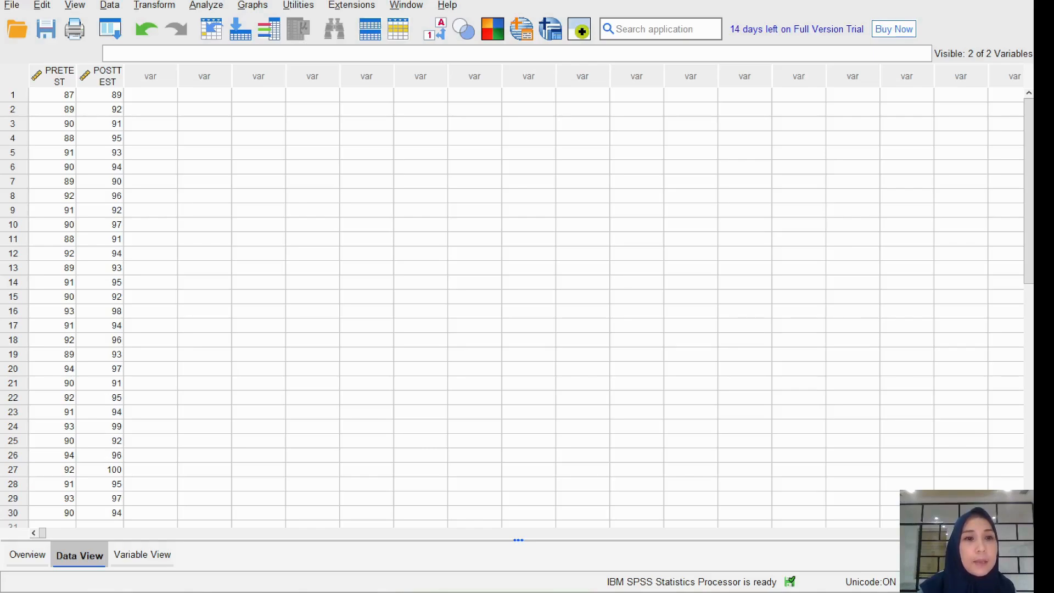
Run a Paired-Samples T Test with MODEL KONVENSIONAL as Variable1 and MODEL TPS as Variable2 of pair 1.
click(206, 5)
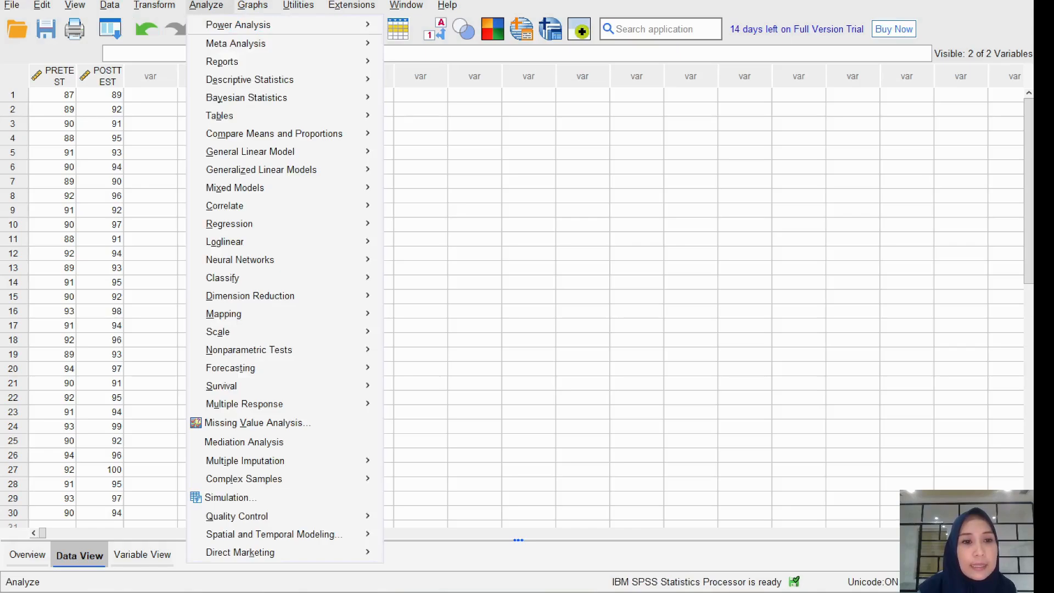
mouse_move(274, 133)
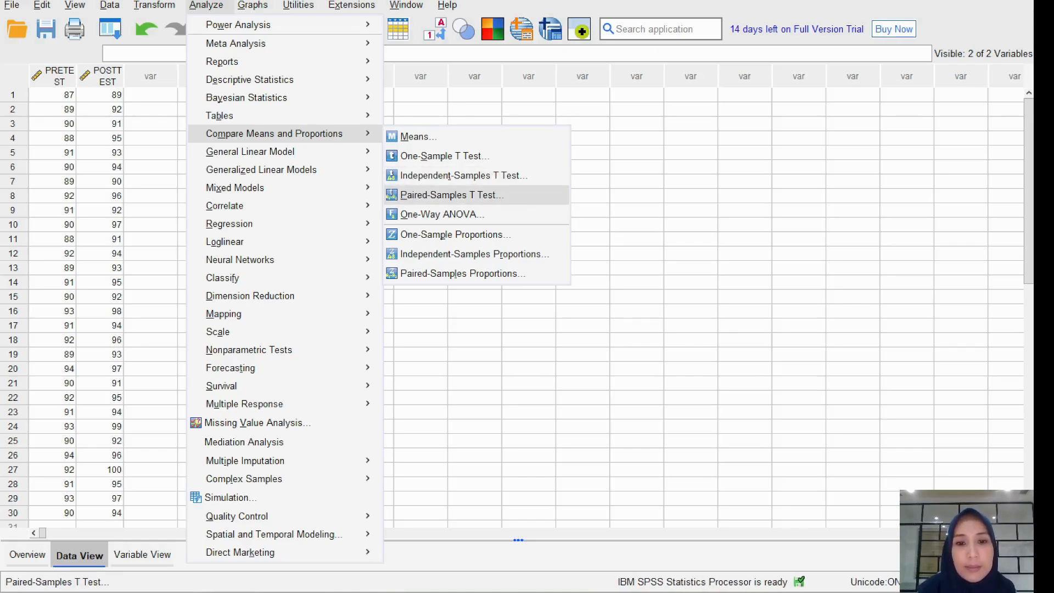
click(452, 195)
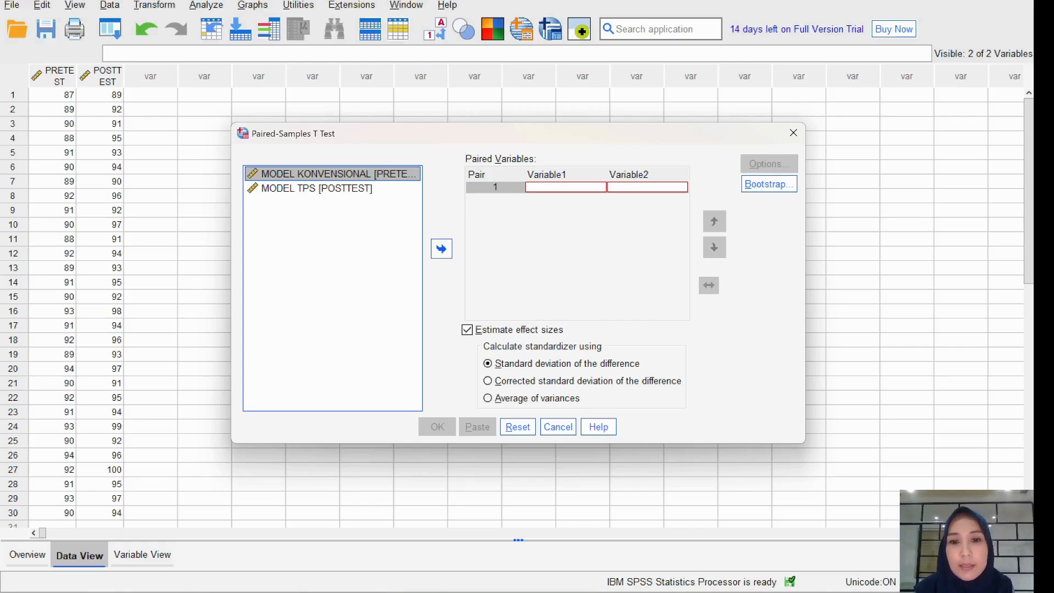
click(441, 249)
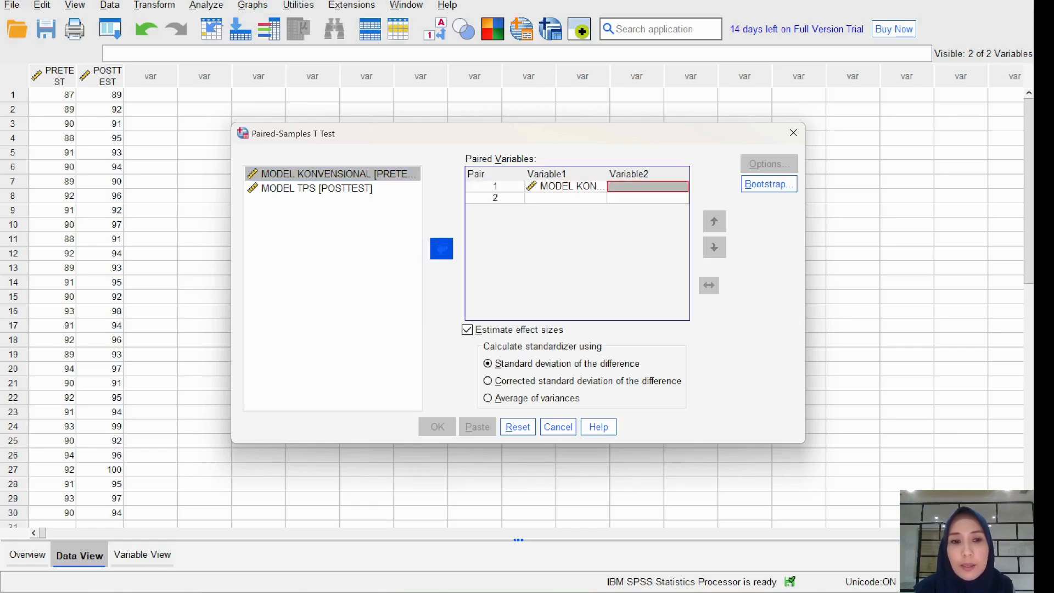
click(317, 189)
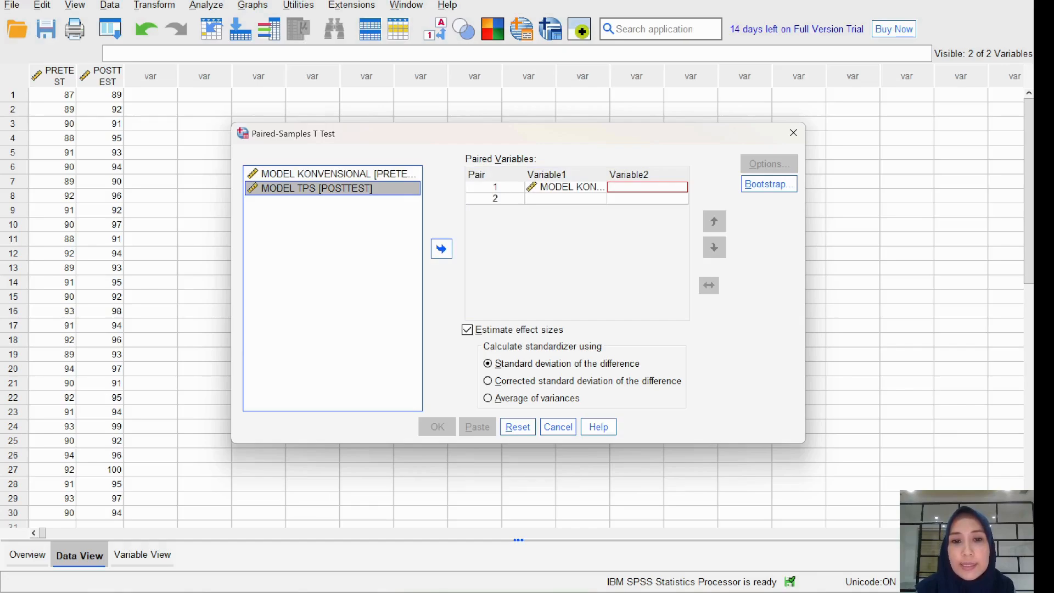
click(441, 248)
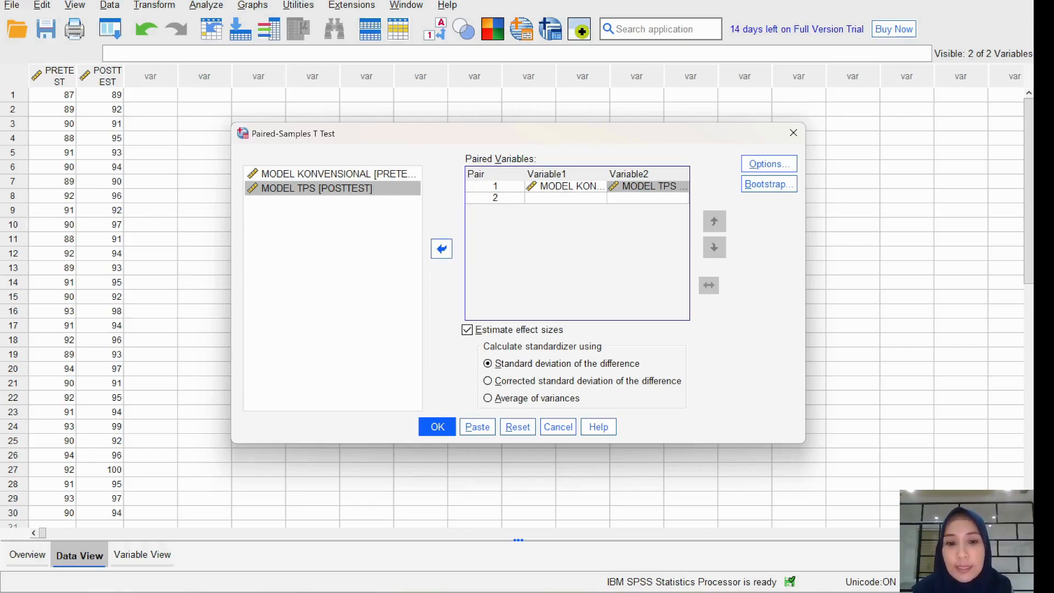
click(437, 426)
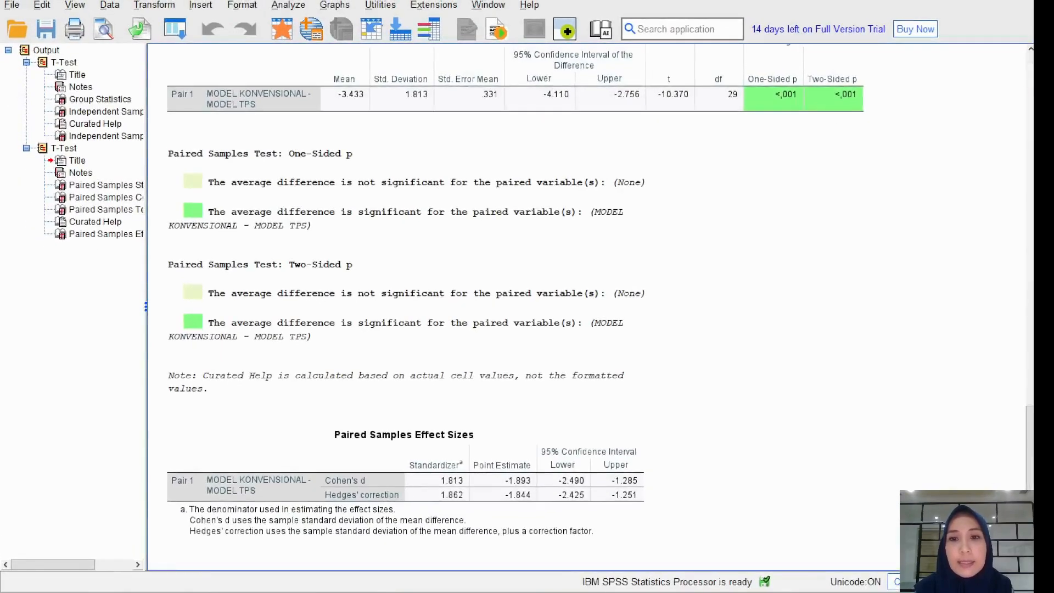
Review the T-Test output up to Group Statistics and the significance columns, beside the PowerPoint slide on the paired sample t-test.
scroll(593, 307, up, 15)
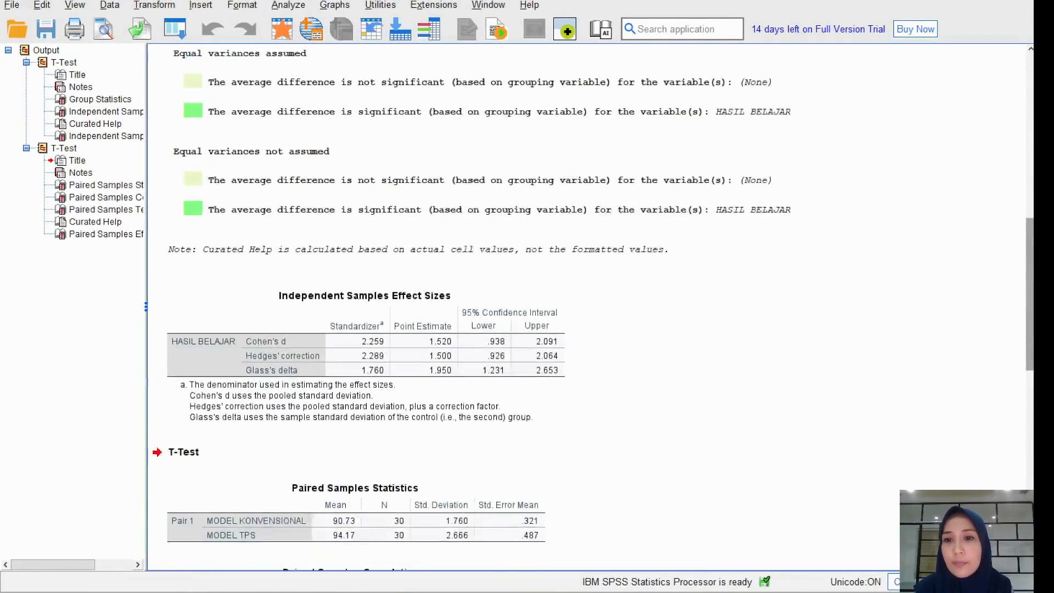
scroll(592, 307, up, 1)
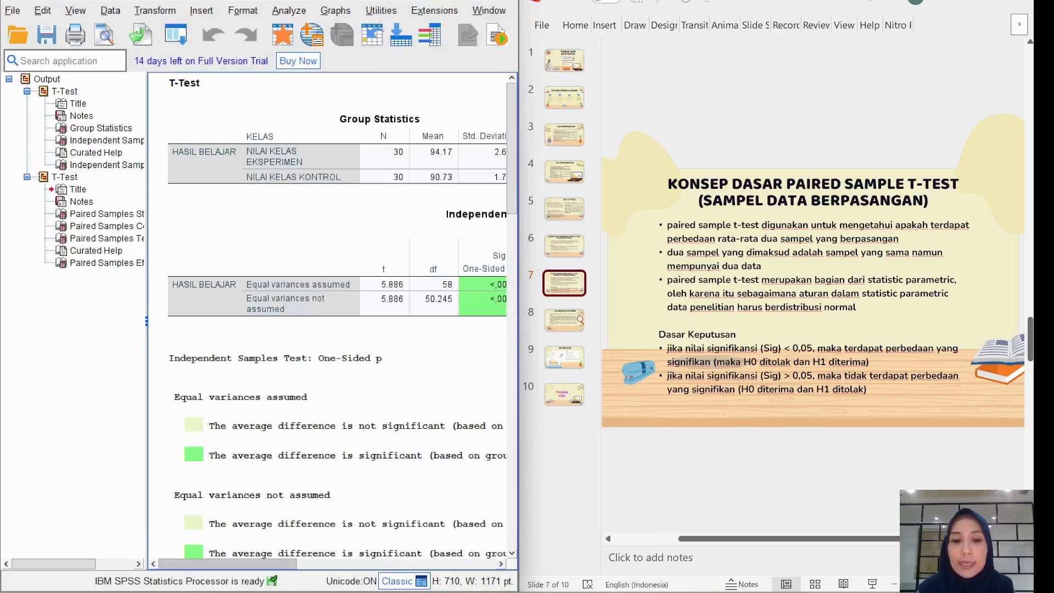
scroll(332, 324, right, 1)
scroll(332, 324, right, 10)
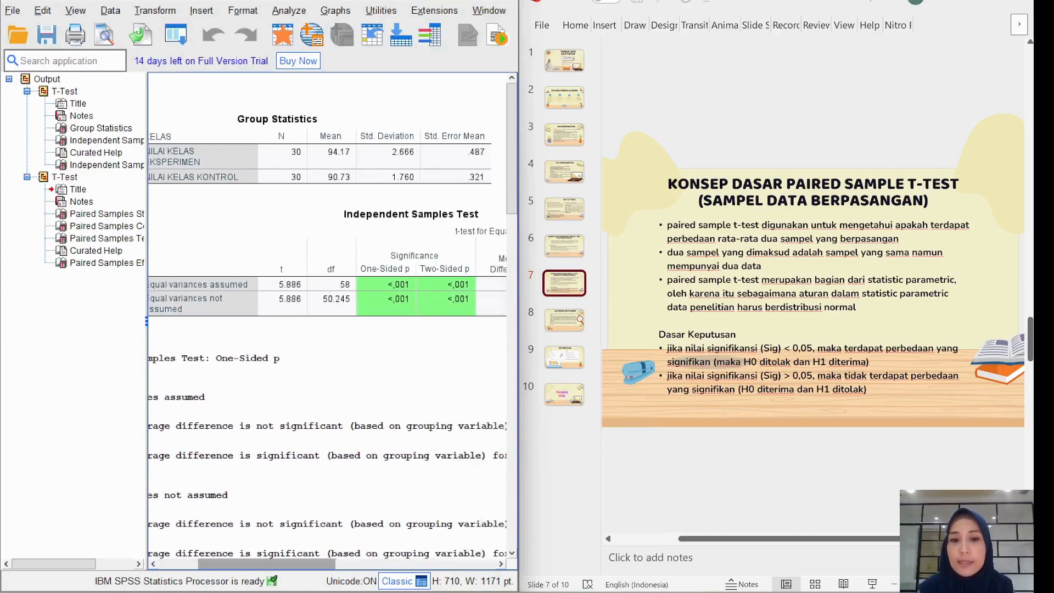
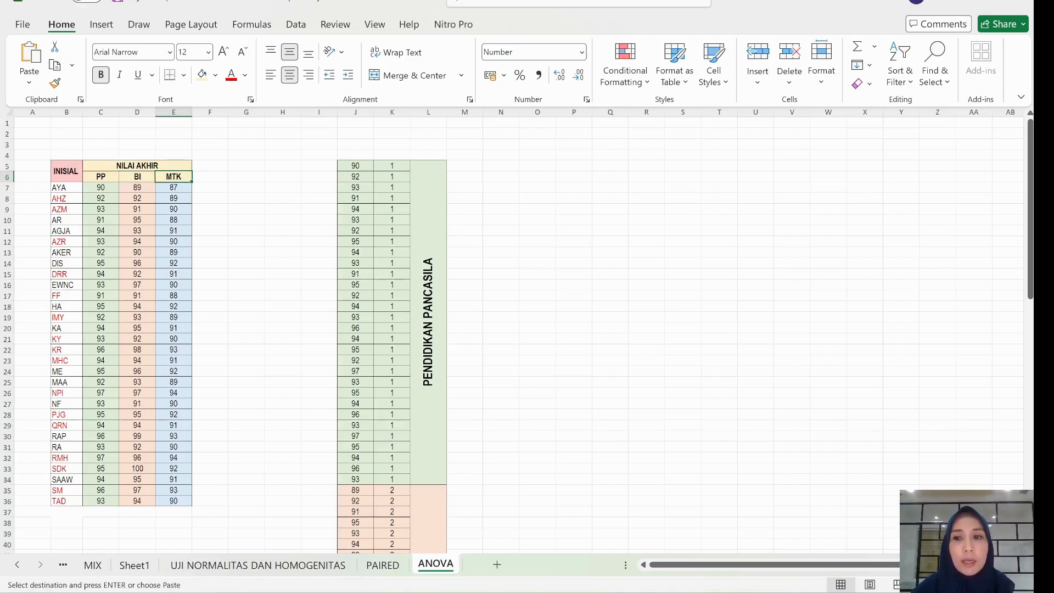
Switch from the Excel ANOVA sheet to the empty SPSS dataset and define two variables named HASIL and KELAS.
drag(1030, 160, 1030, 362)
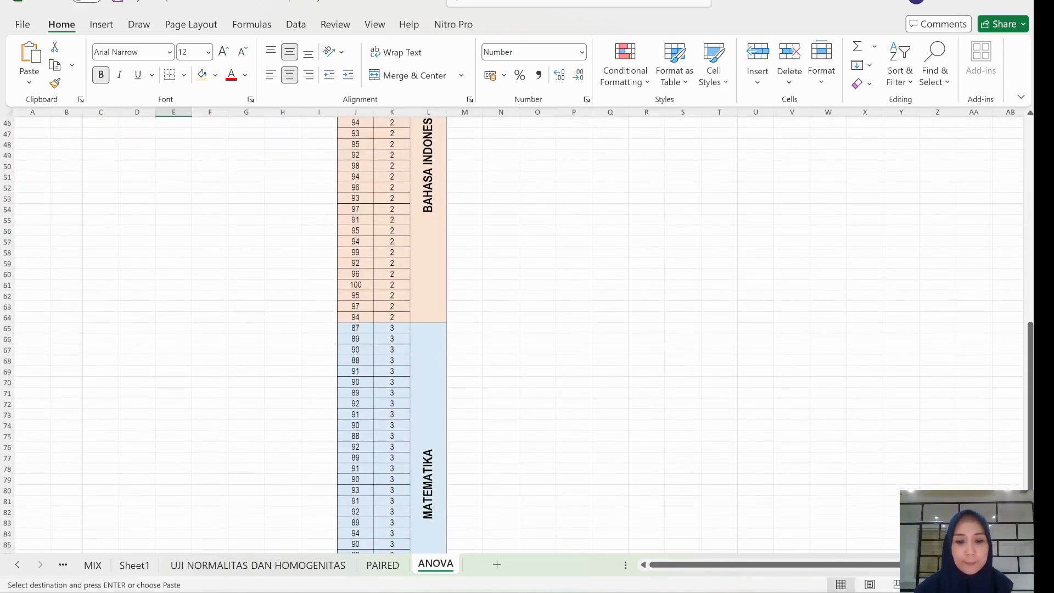
click(686, 592)
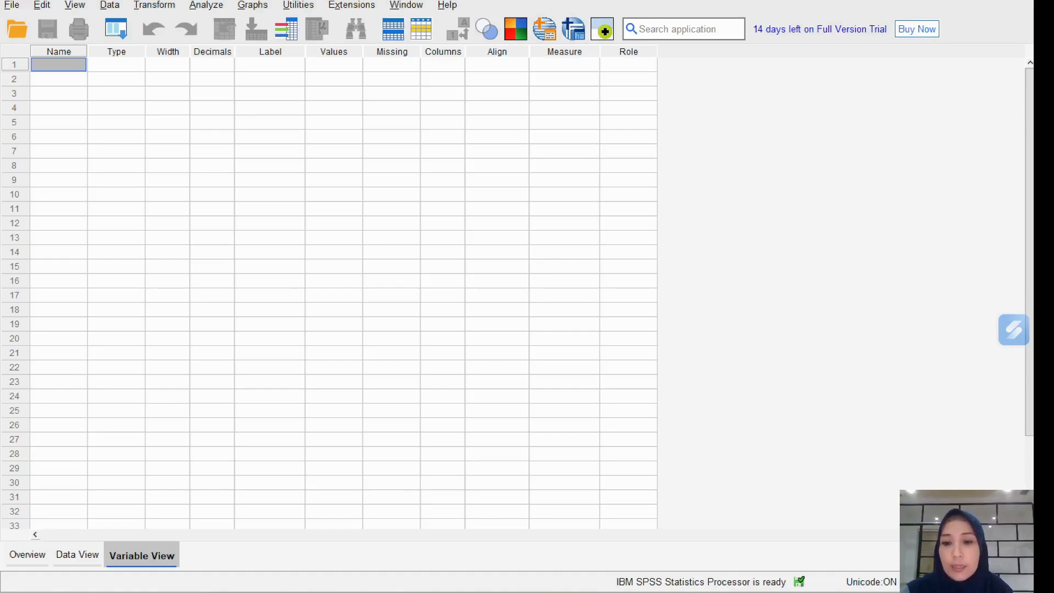
text(HA)
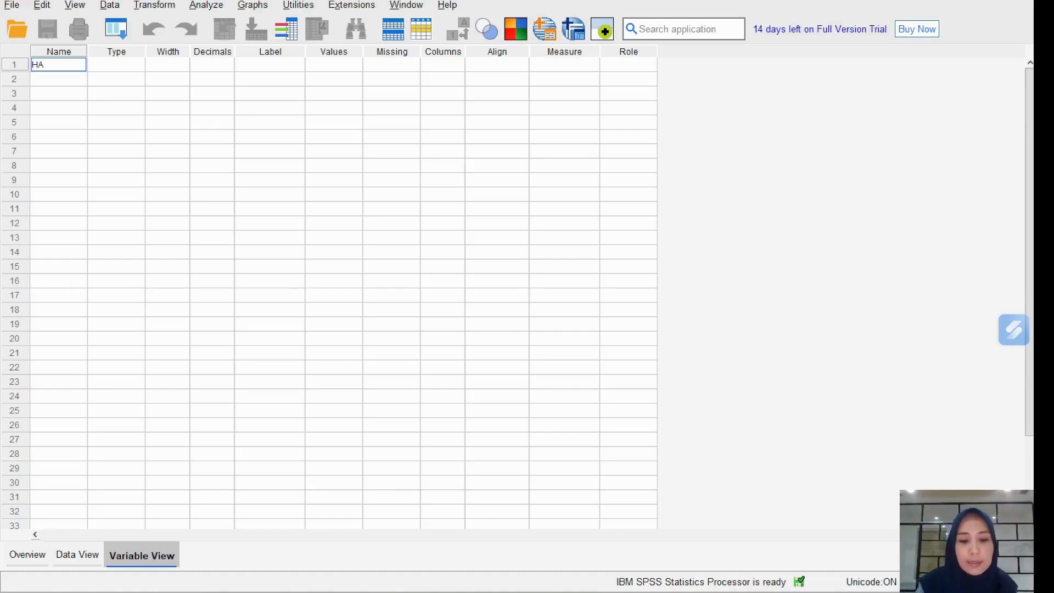
text(SIL)
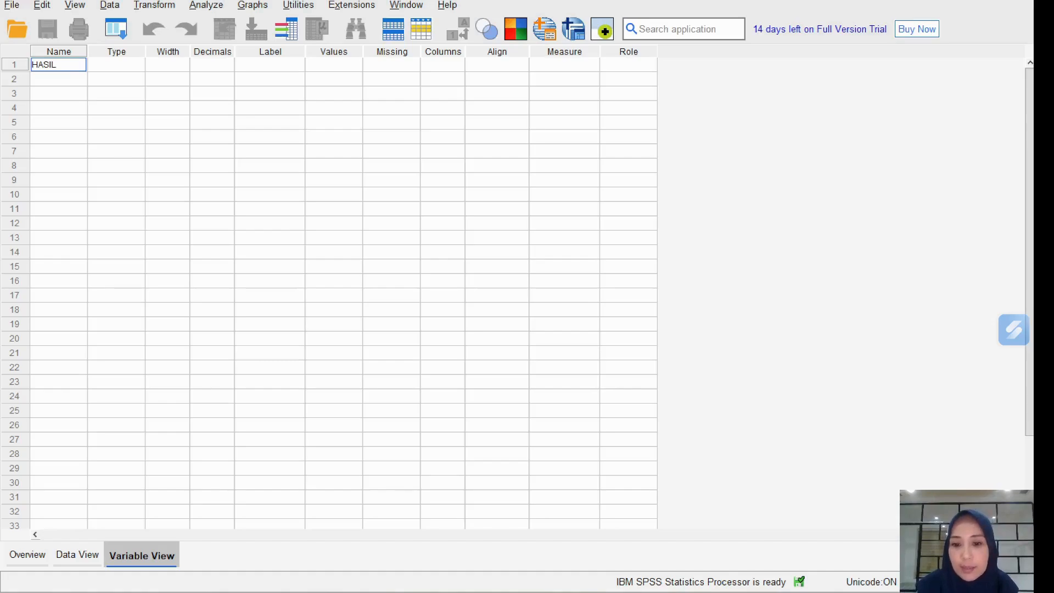
key(Return)
text(KELAS)
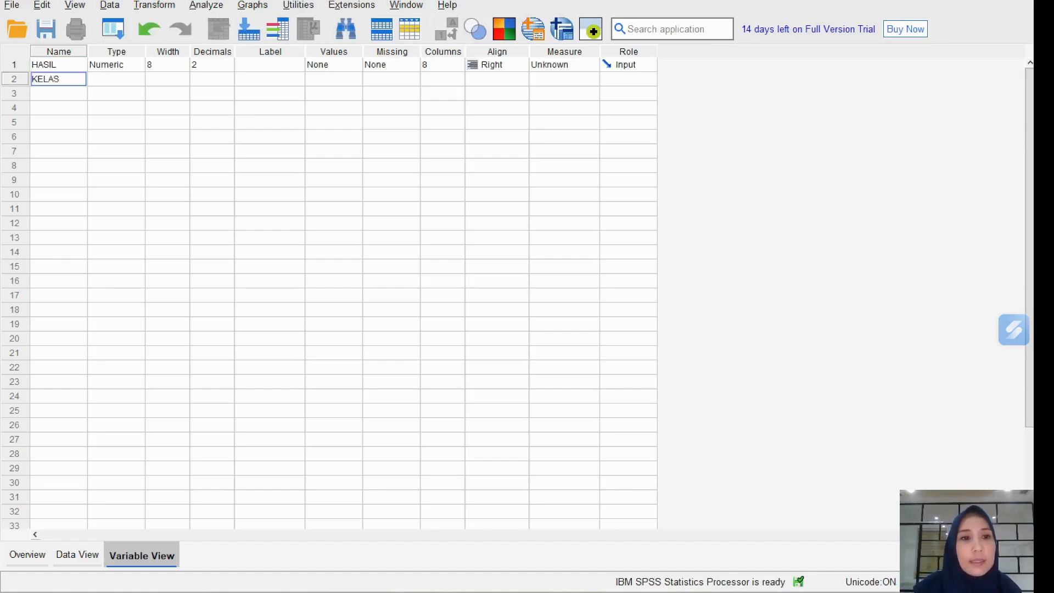
Set the decimals of both the HASIL and KELAS variables to 0.
click(213, 65)
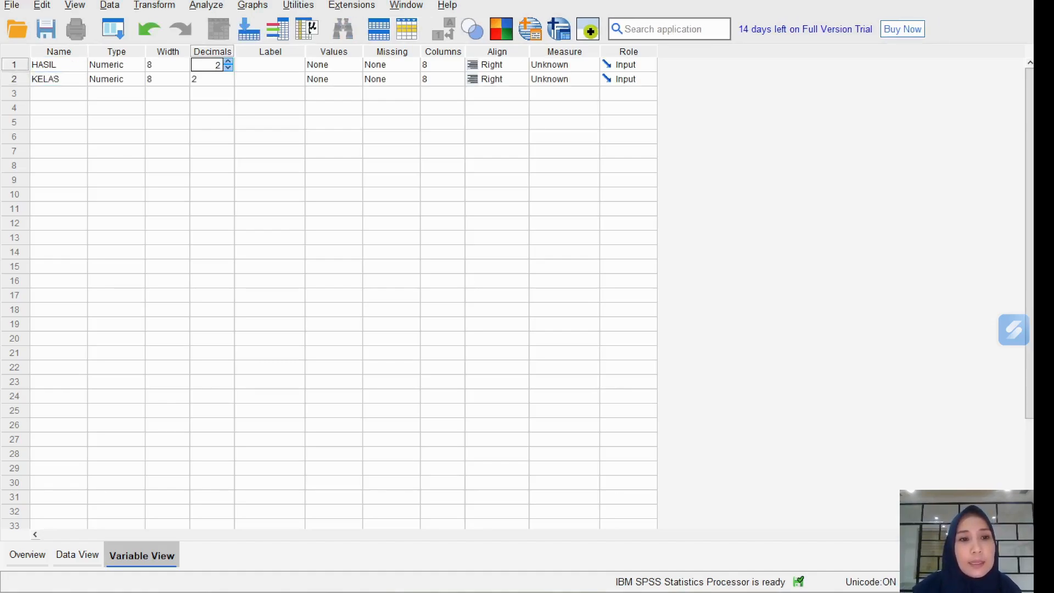
key(BackSpace)
text(0)
click(213, 79)
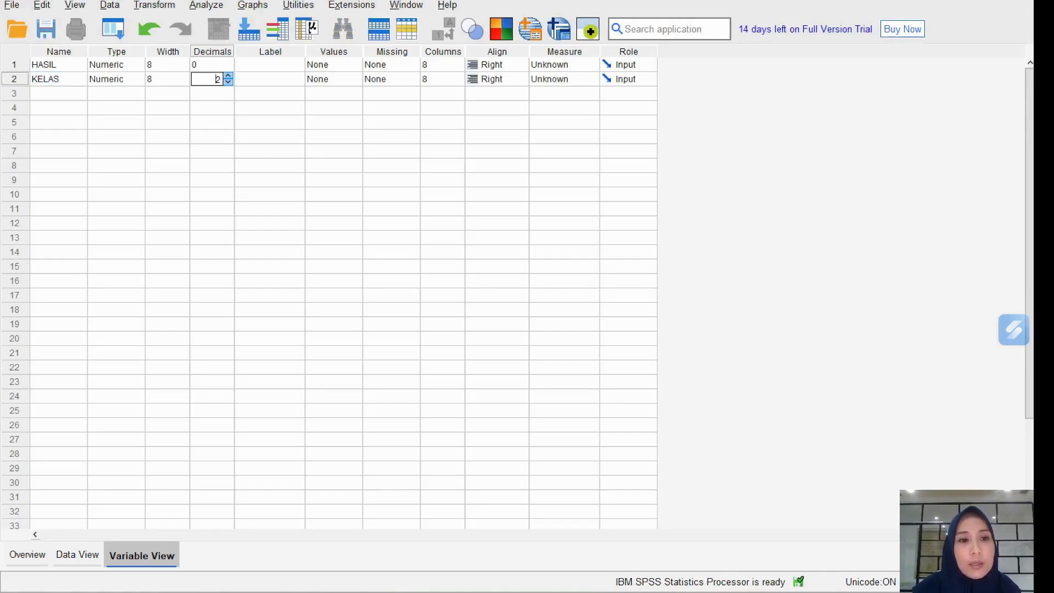
key(BackSpace)
text(0)
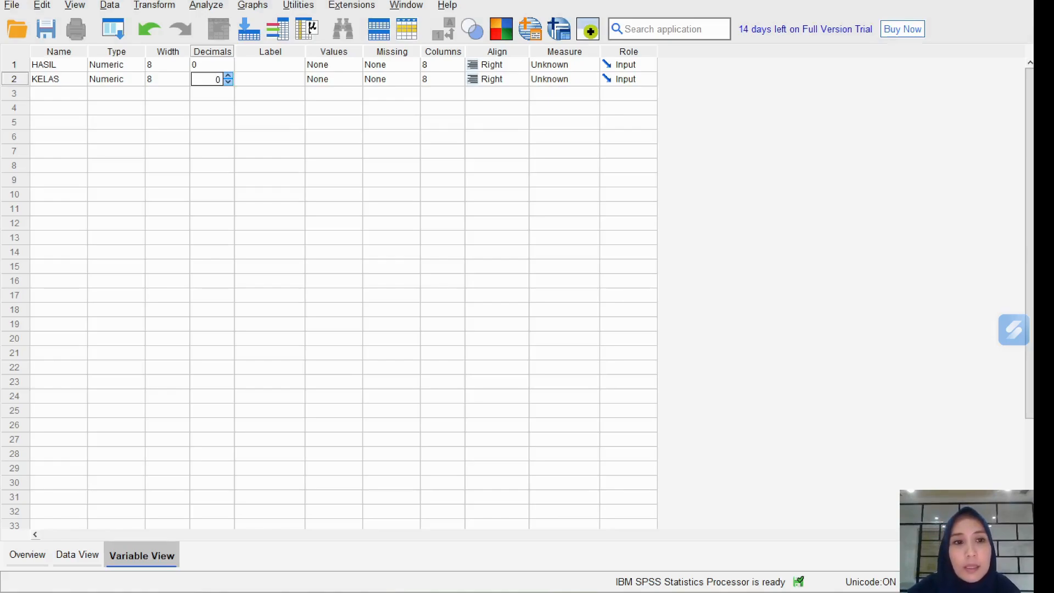
Label the HASIL variable NILAI SUMATIF and the KELAS variable KELAS.
click(270, 64)
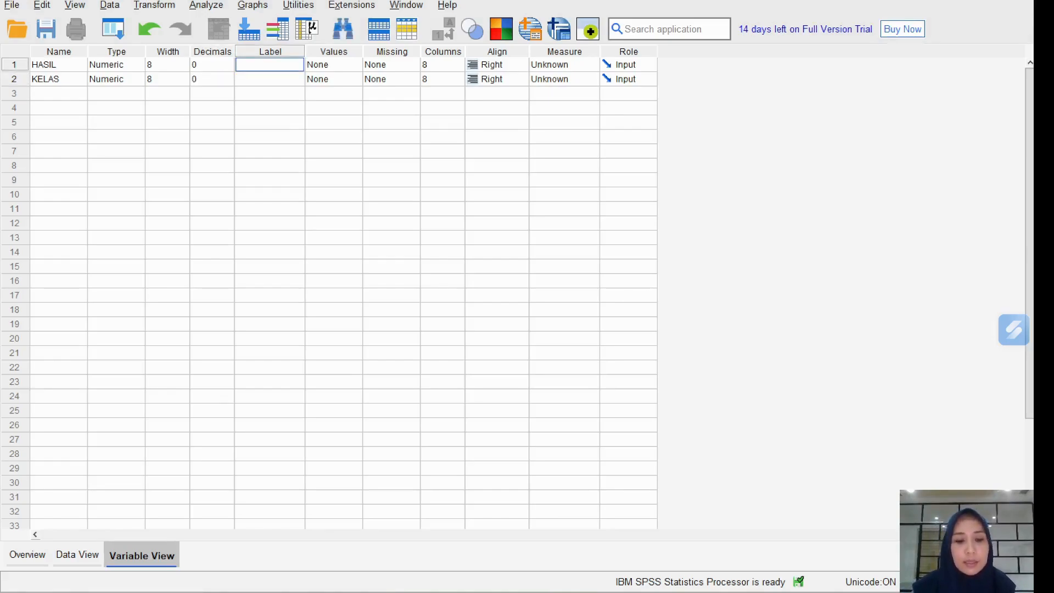
text(NILAI SUMATIF)
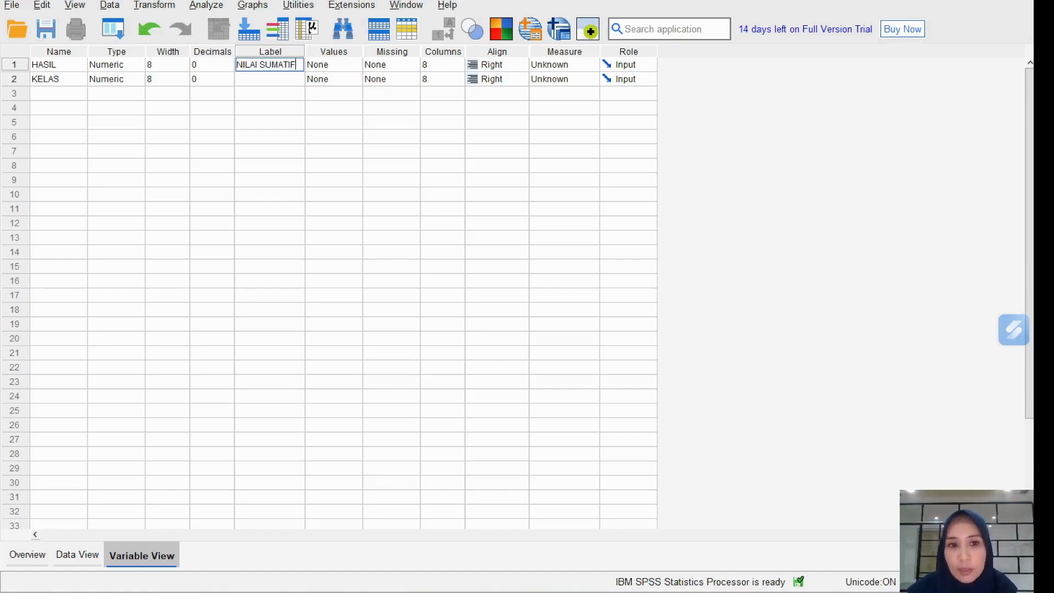
key(Return)
text(KELAS)
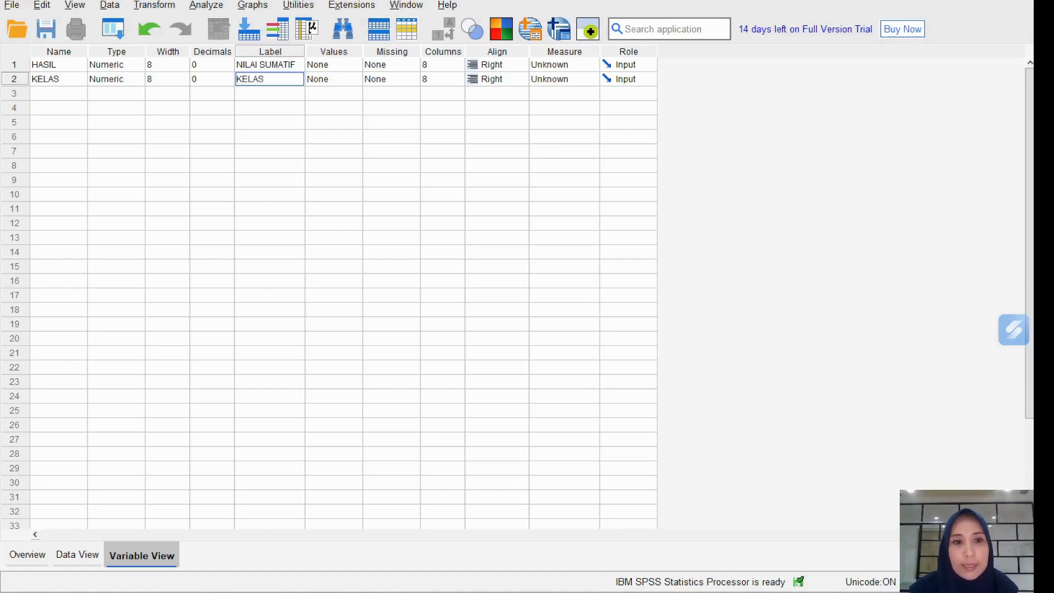
Open the value labels of the KELAS variable and define value 1 as NILAI PENDIDIKAN PANCASILA.
click(329, 79)
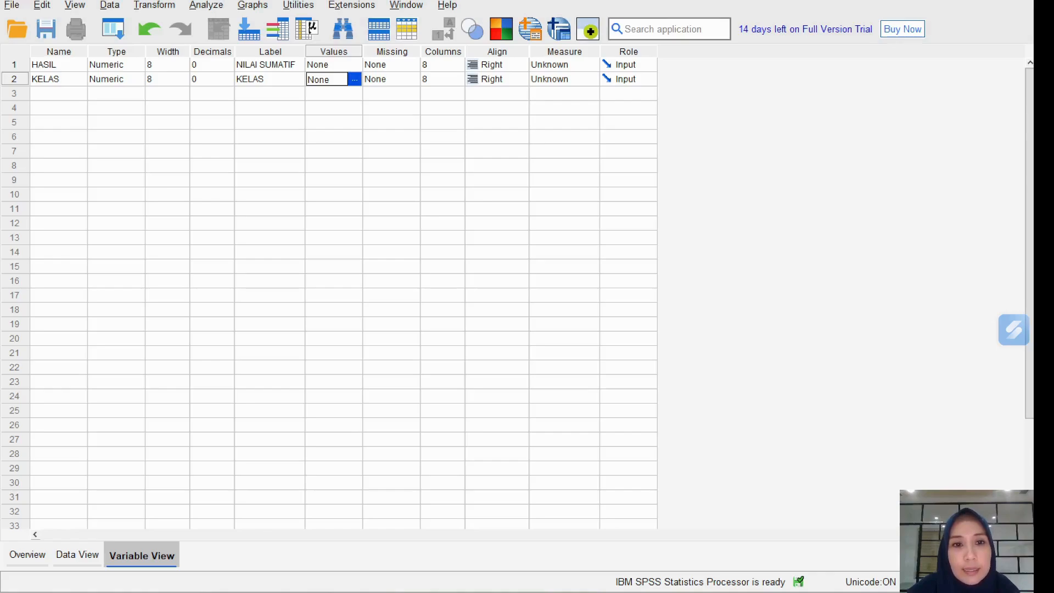
click(354, 79)
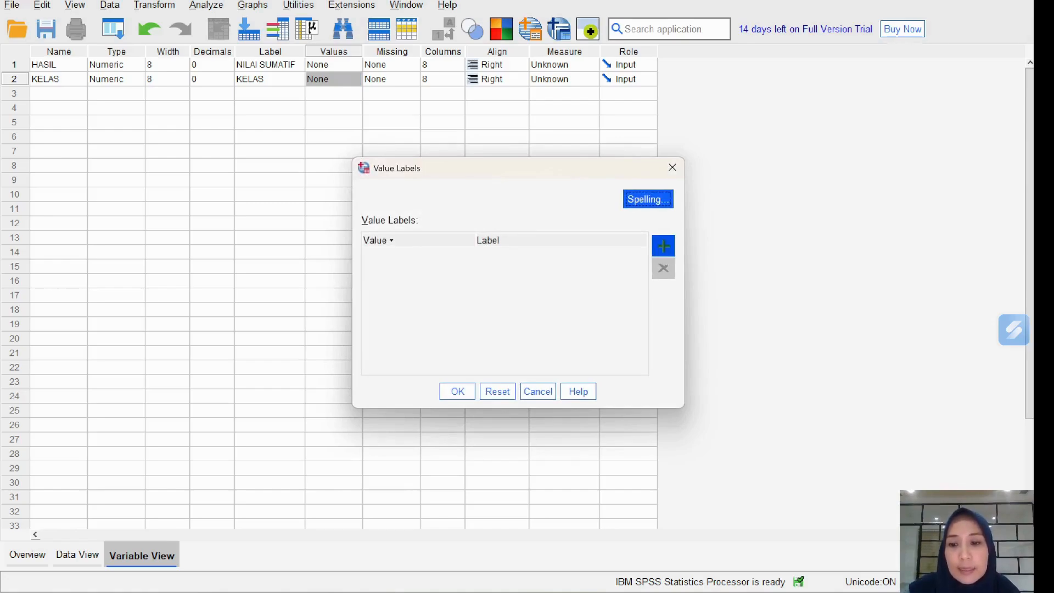
click(662, 246)
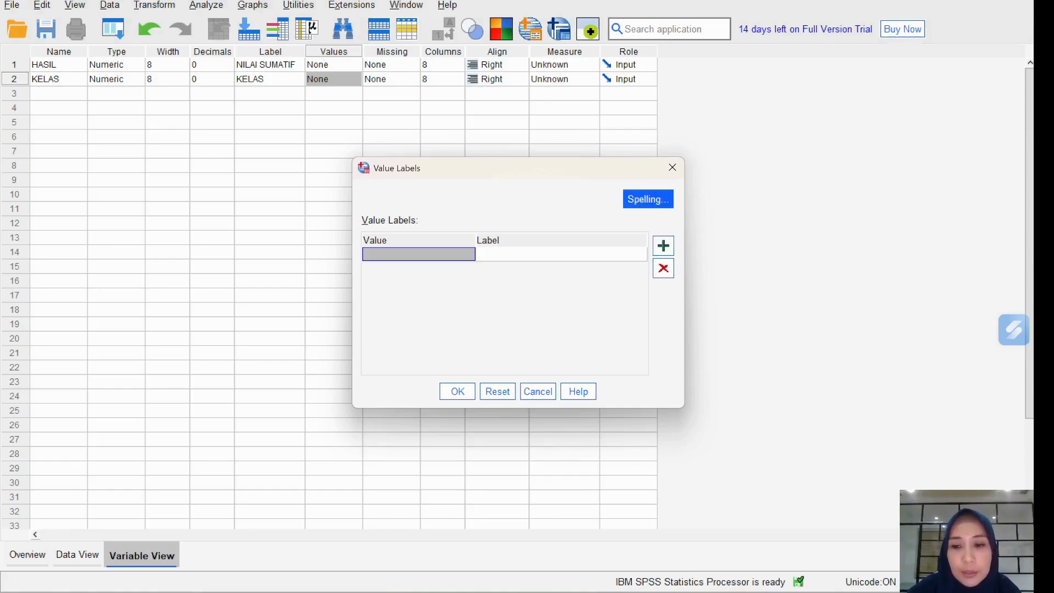
text(1)
key(Tab)
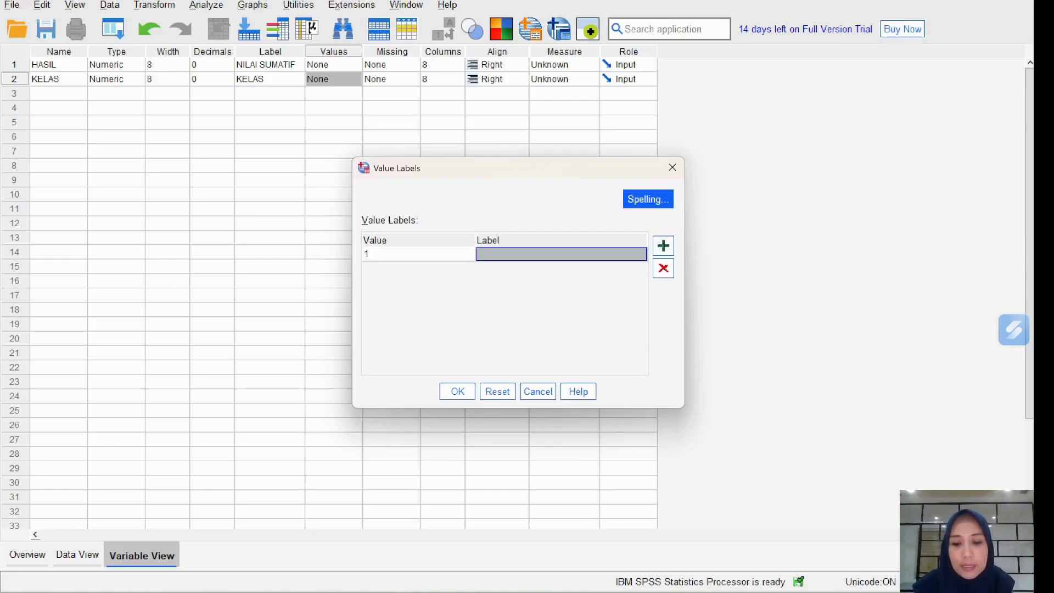
text(NILAI P)
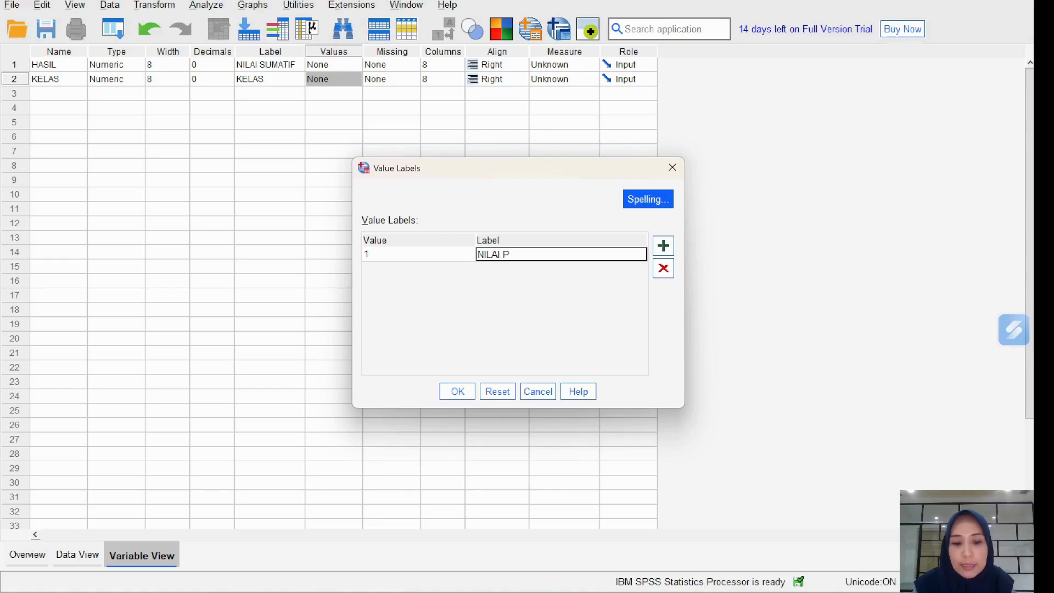
text(ENDIDIKAN PAN)
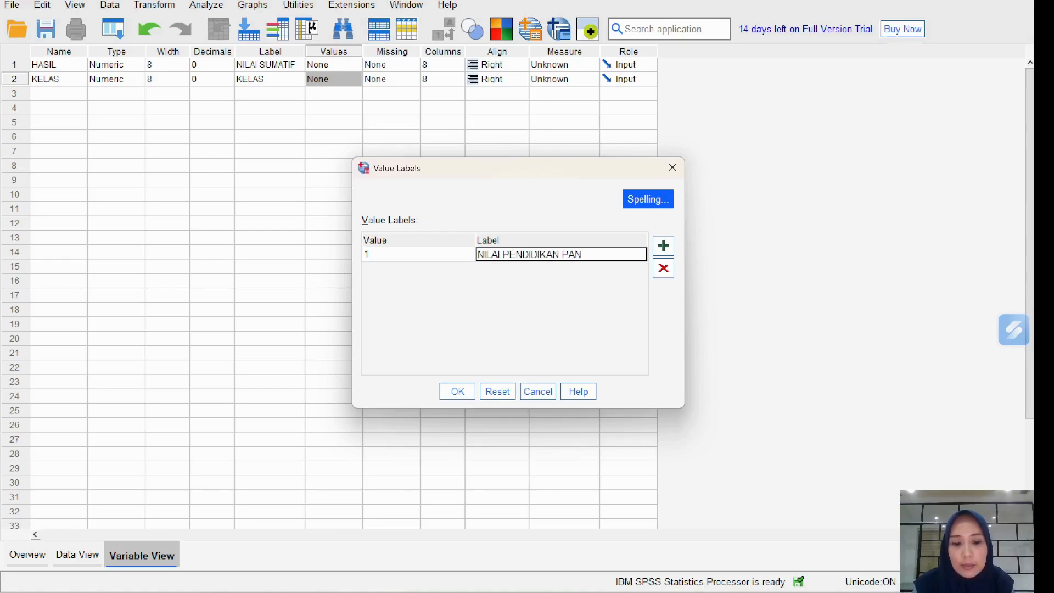
text(CASILA)
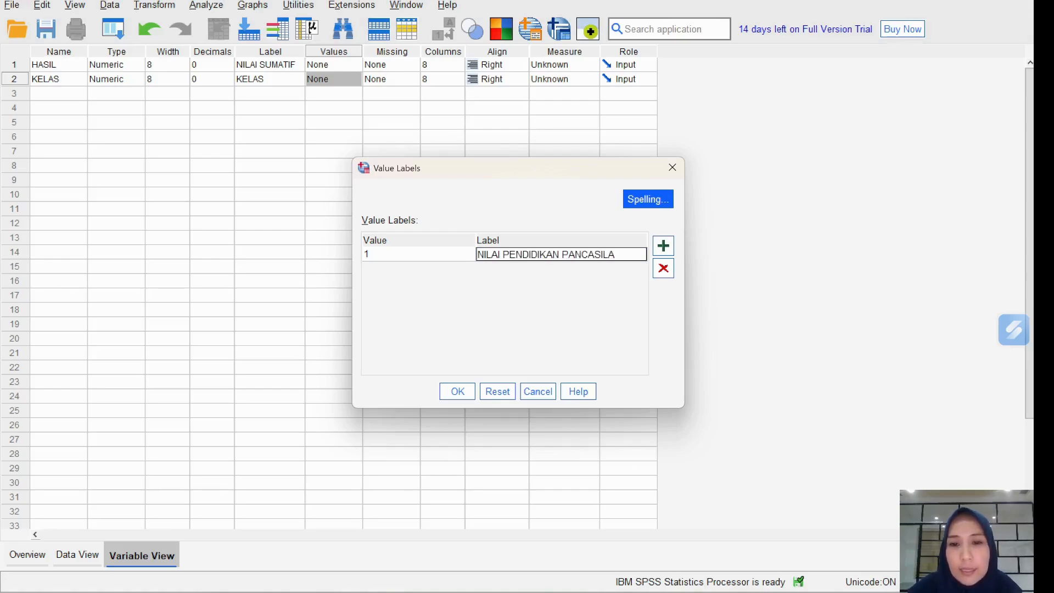
Add a second value label for KELAS, defining value 2 as NILAI BAHASA INDONESIA.
click(663, 246)
text(2)
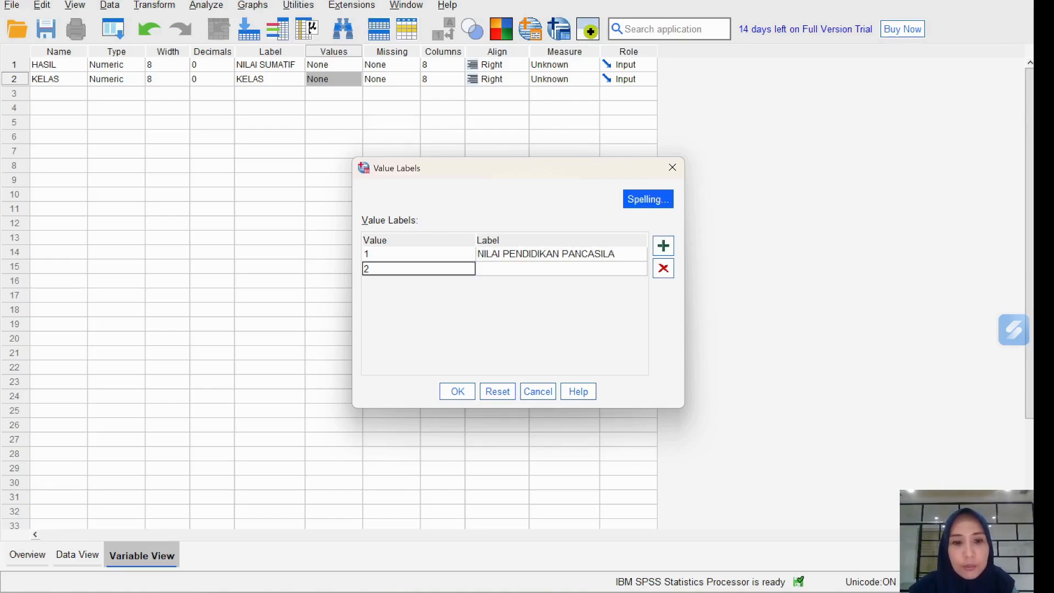
click(560, 268)
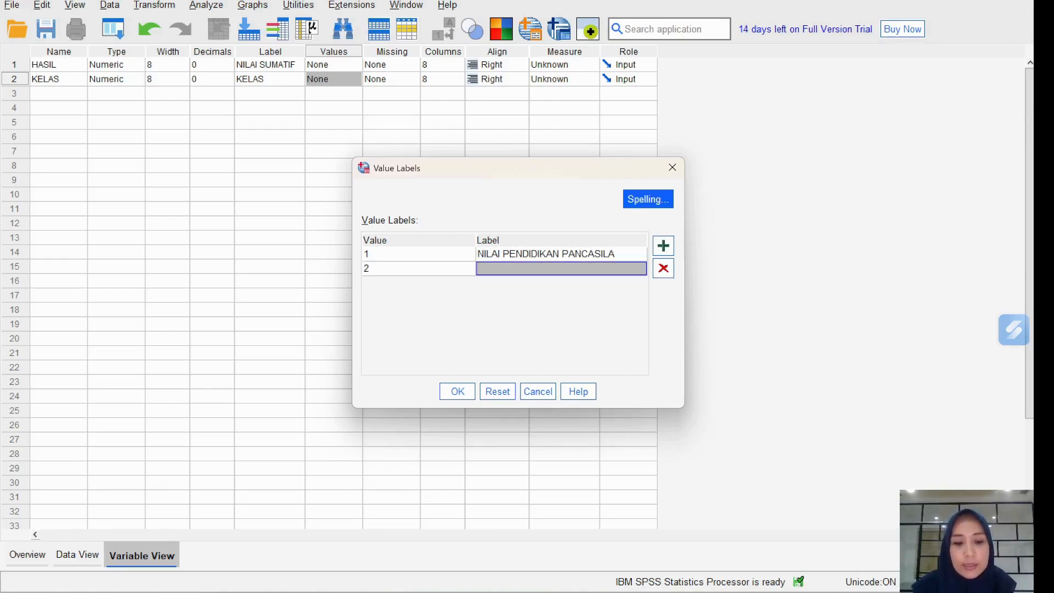
text(NILAI BAH)
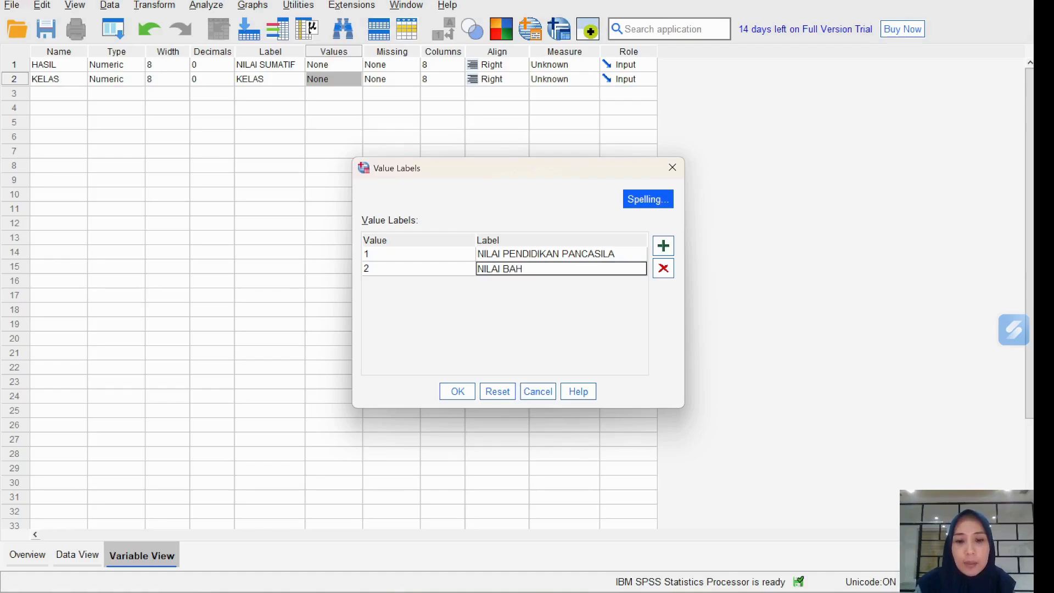
text(ASA INDONESIA)
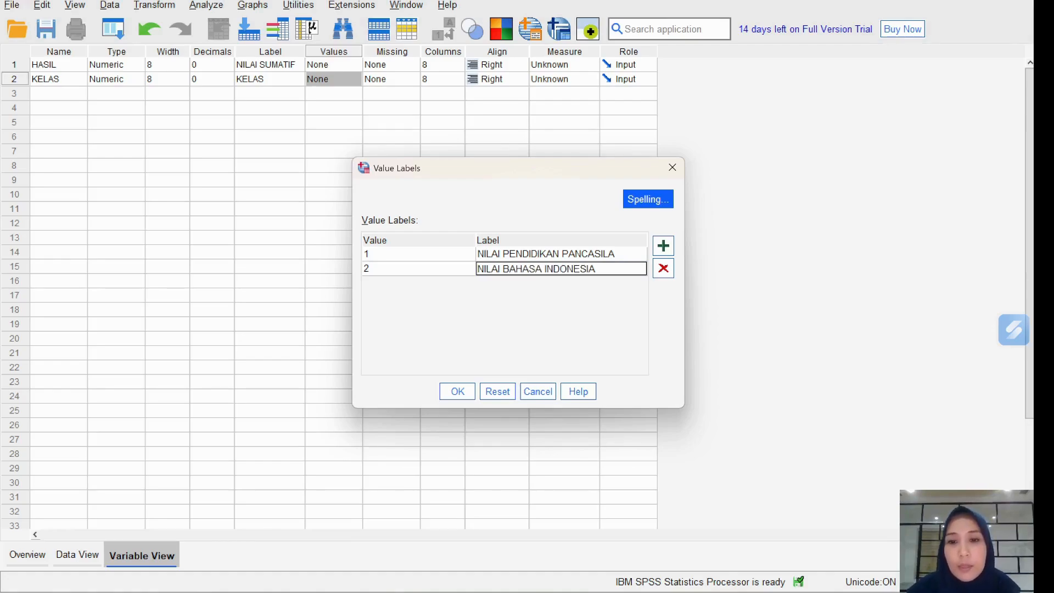
Add value 3 as NILAI MATEMATIKA to the KELAS value labels and apply the definitions.
key(Return)
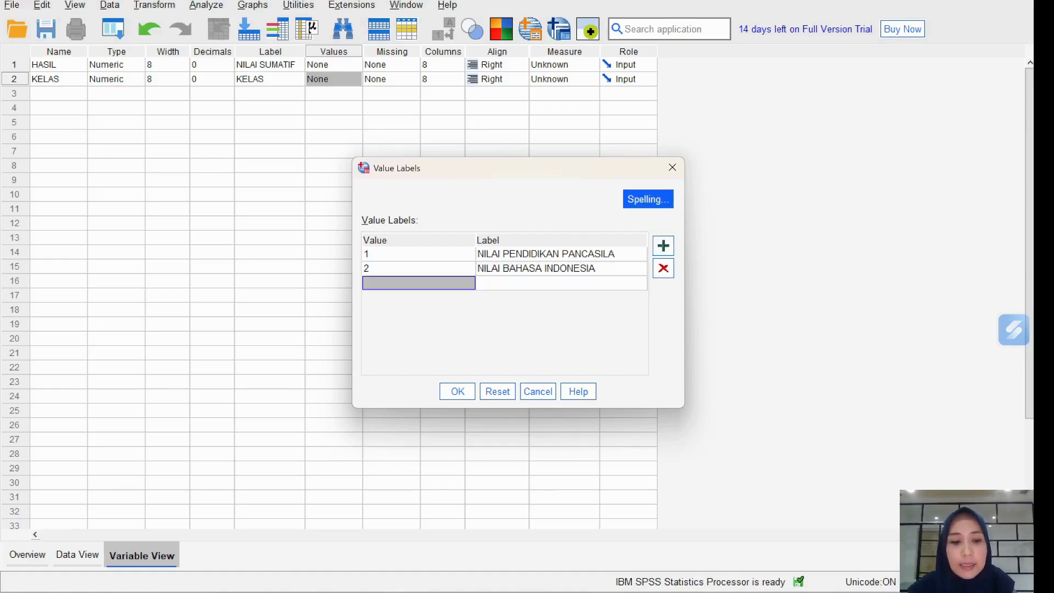
text(3)
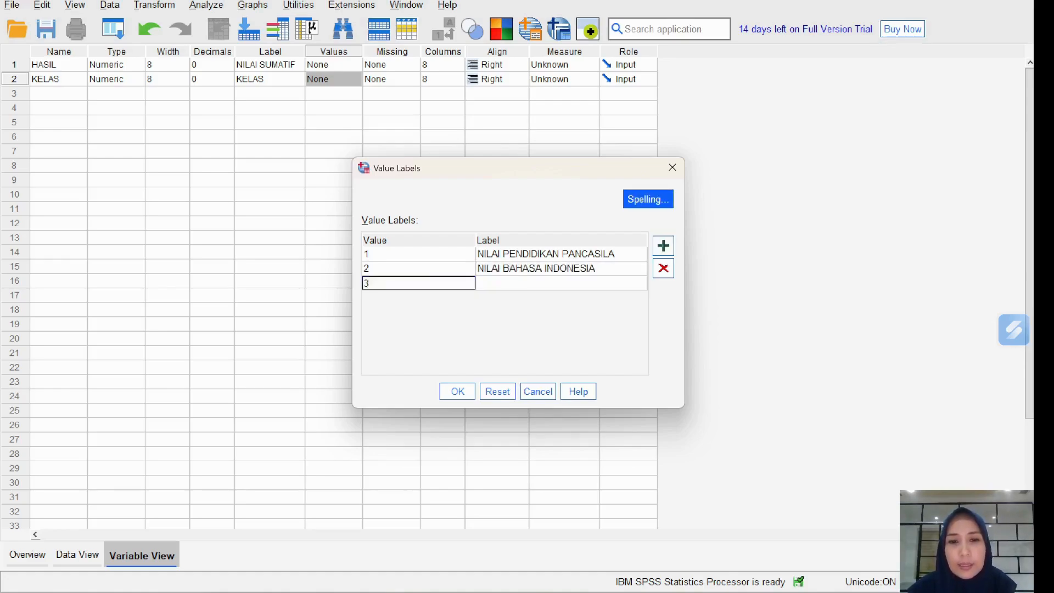
key(Return)
text(NILA)
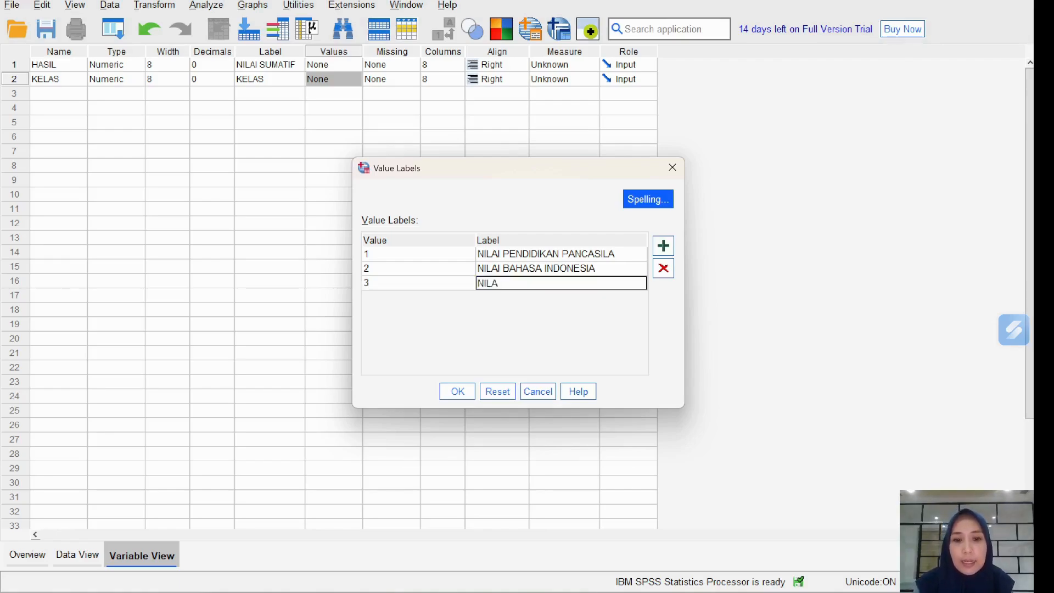
text(I MATEMATIKA)
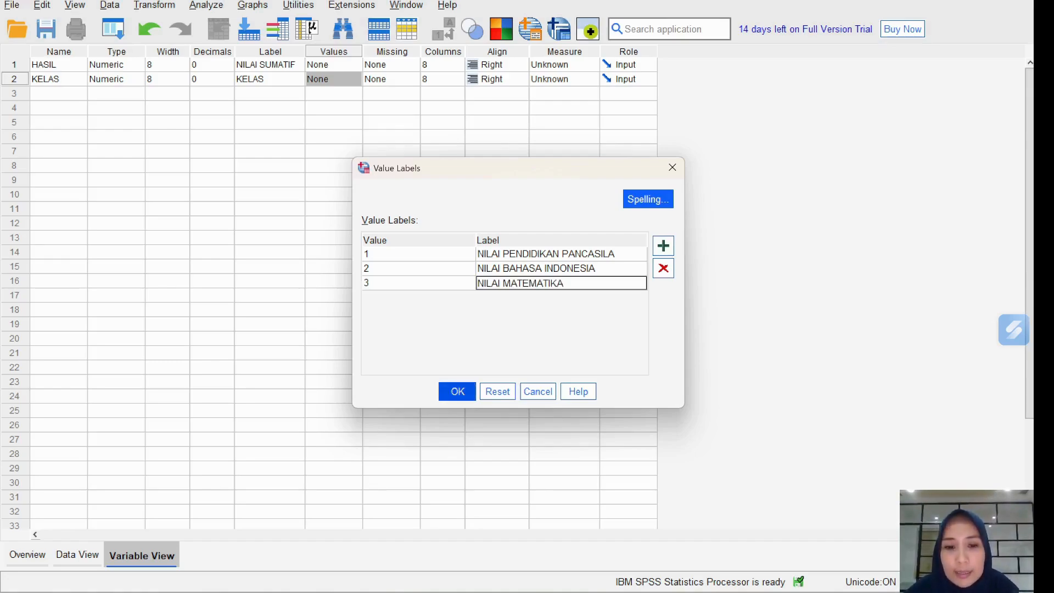
click(457, 391)
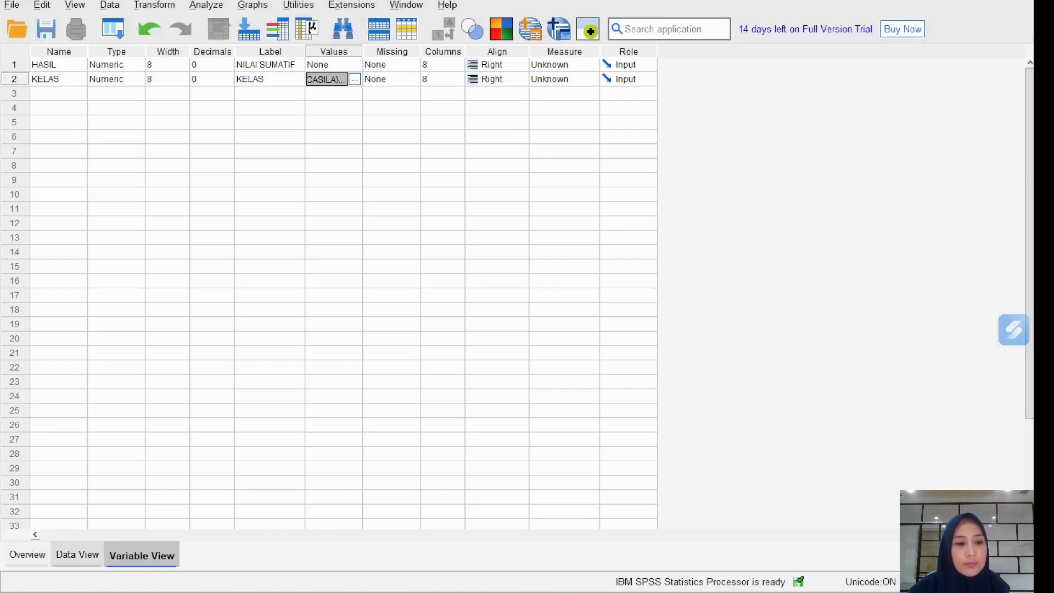
Show the SPSS data grid, then switch to the Excel ANOVA sheet and copy the scores and group codes in J5:K94.
click(78, 554)
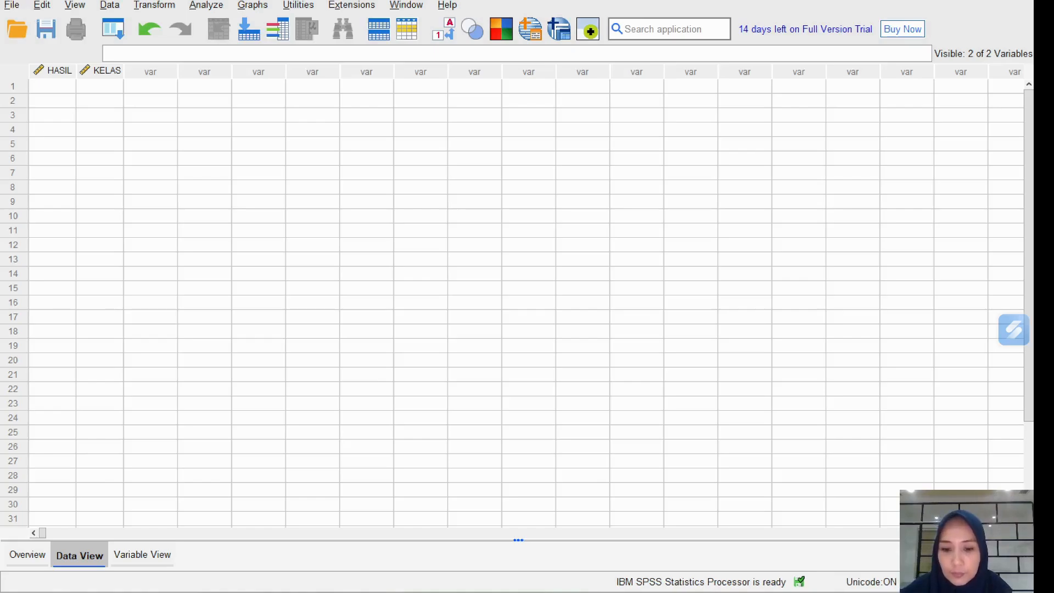
click(627, 592)
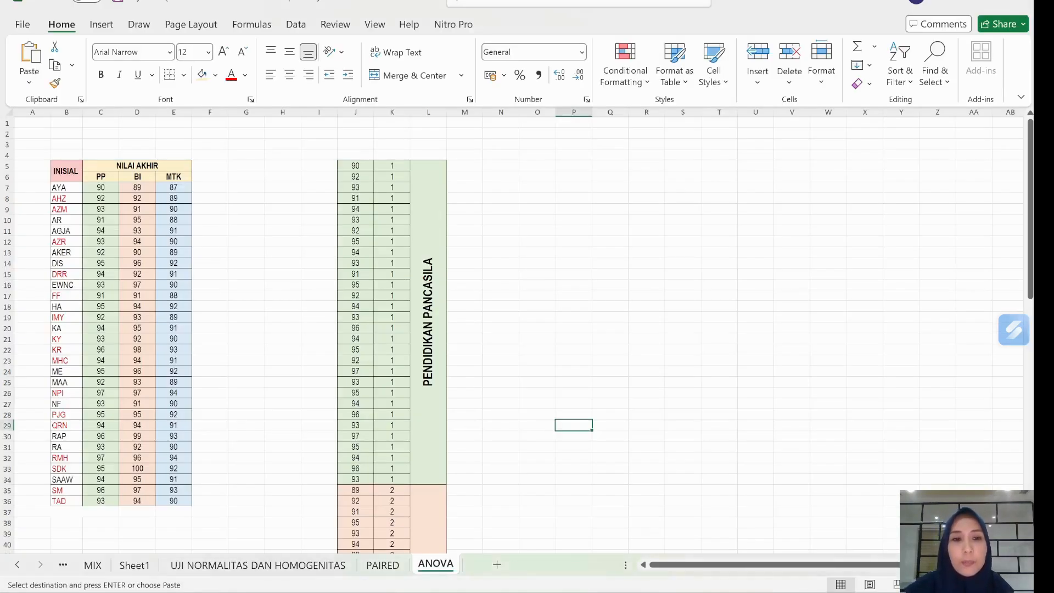
drag(355, 166, 392, 543)
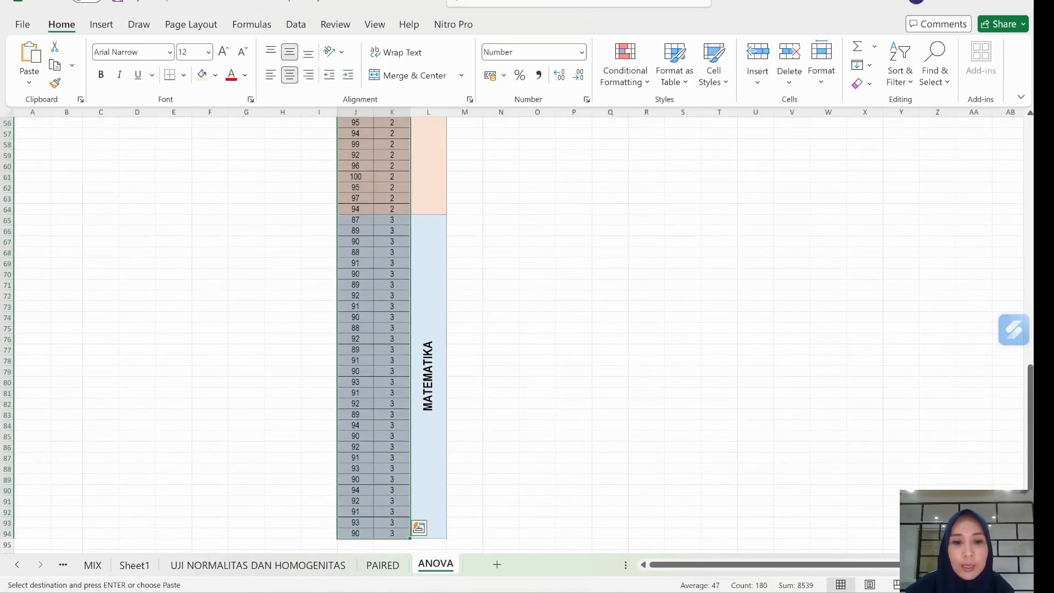
right_click(377, 490)
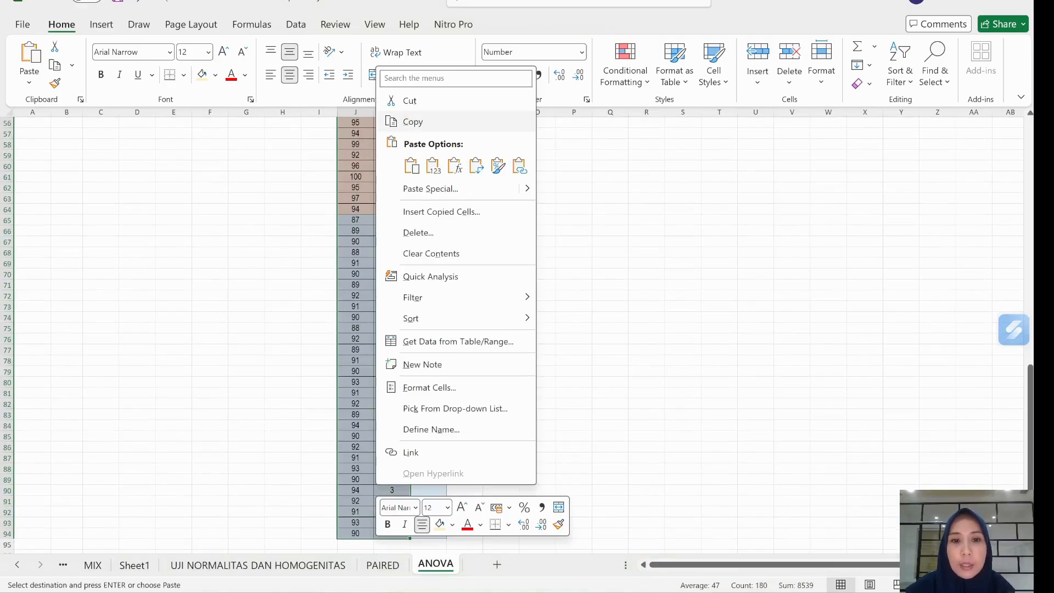
click(413, 122)
Switch to the SPSS data grid and paste the copied scores and group codes into HASIL and KELAS, starting at row 1.
mouse_move(785, 592)
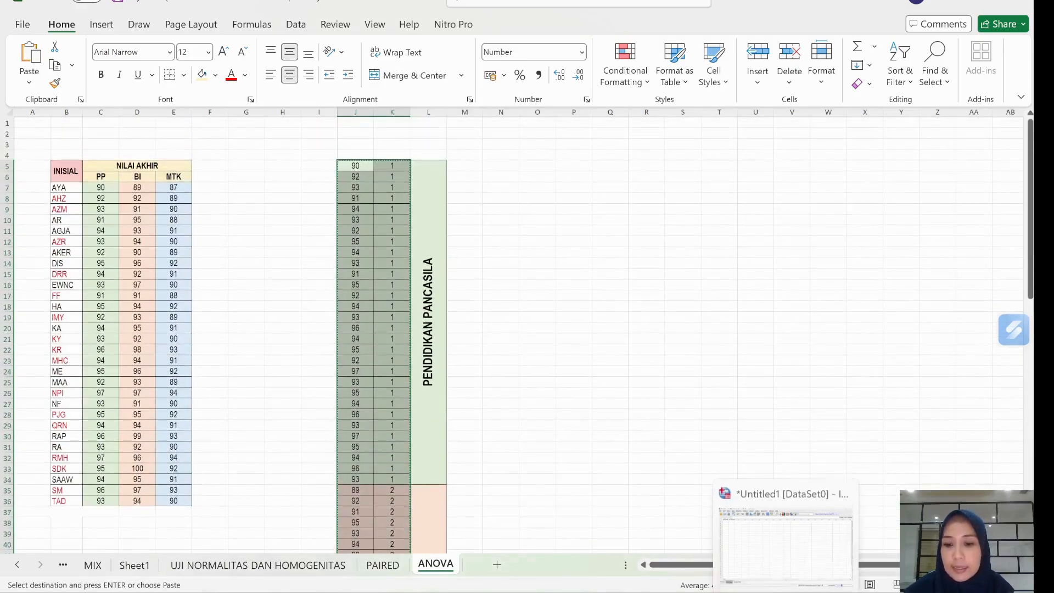
click(786, 592)
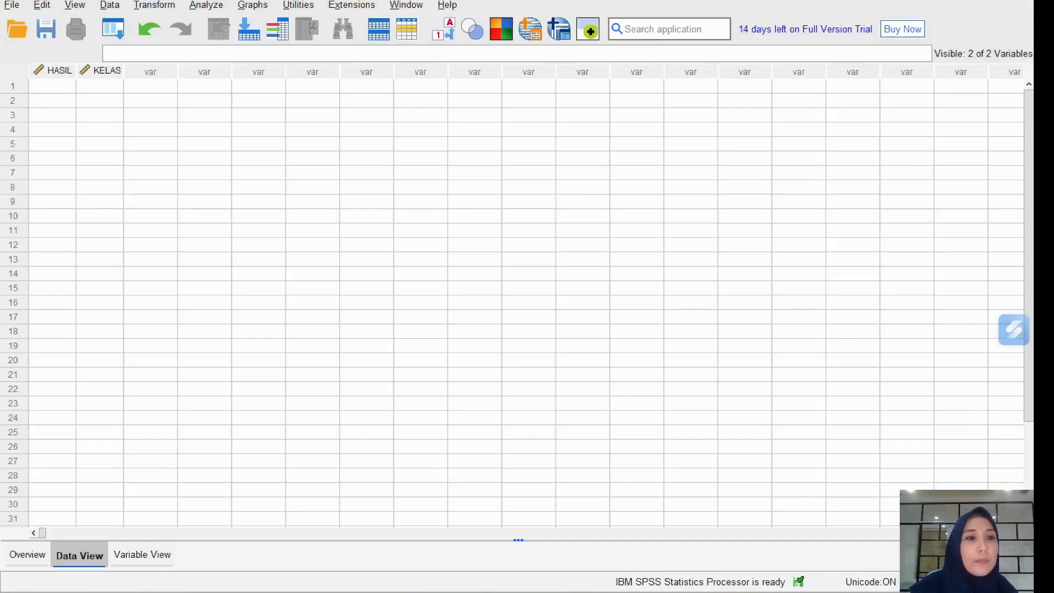
click(53, 86)
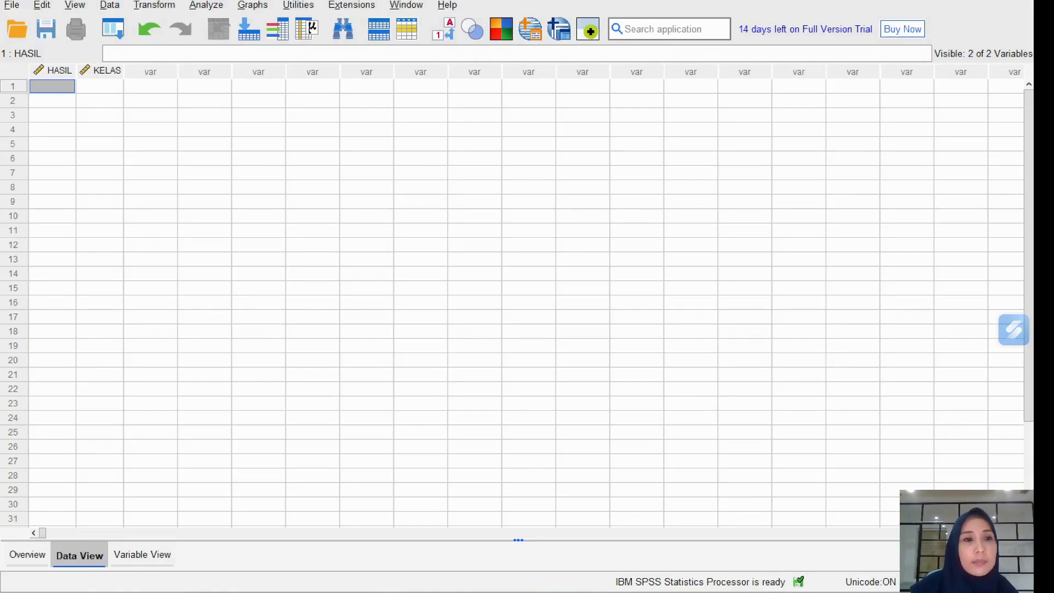
right_click(42, 87)
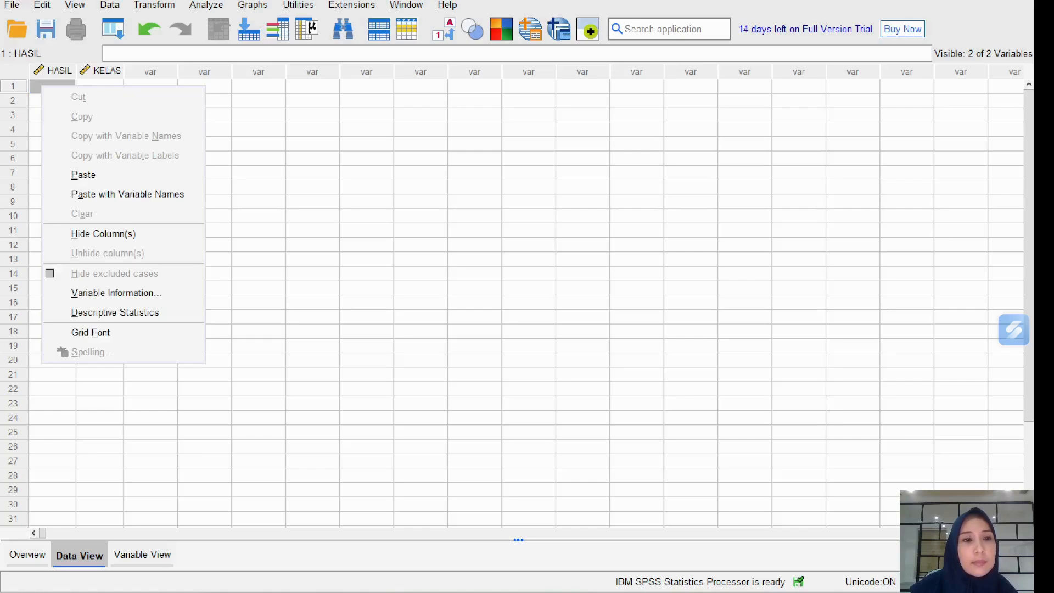
click(83, 175)
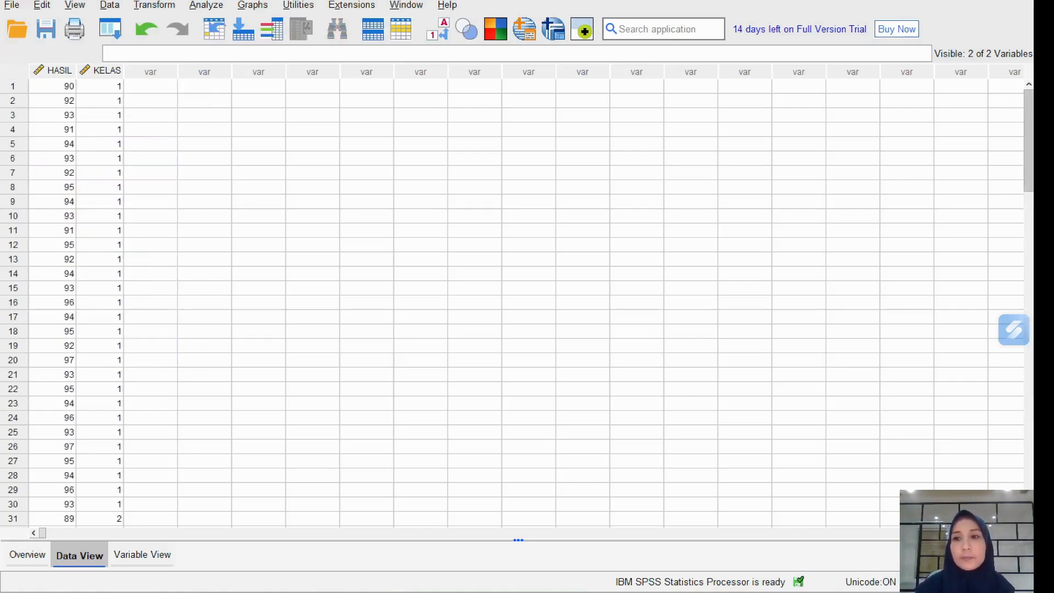
mouse_move(1028, 140)
mouse_down()
mouse_move(1029, 347)
mouse_move(1028, 141)
mouse_up()
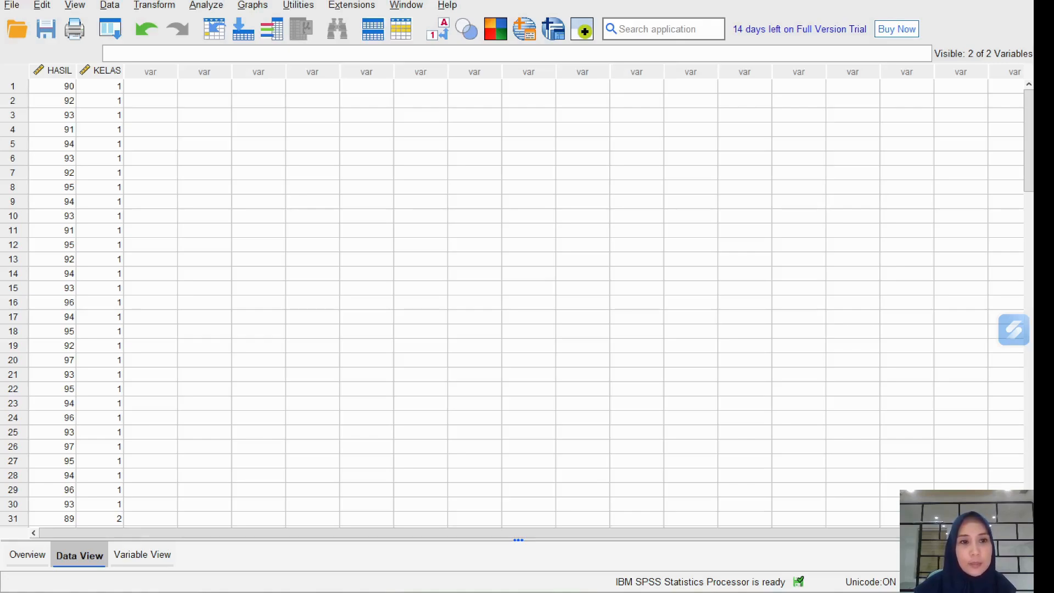
Set up an Explore analysis with NILAI SUMATIF as the dependent variable and KELAS as the factor.
click(207, 5)
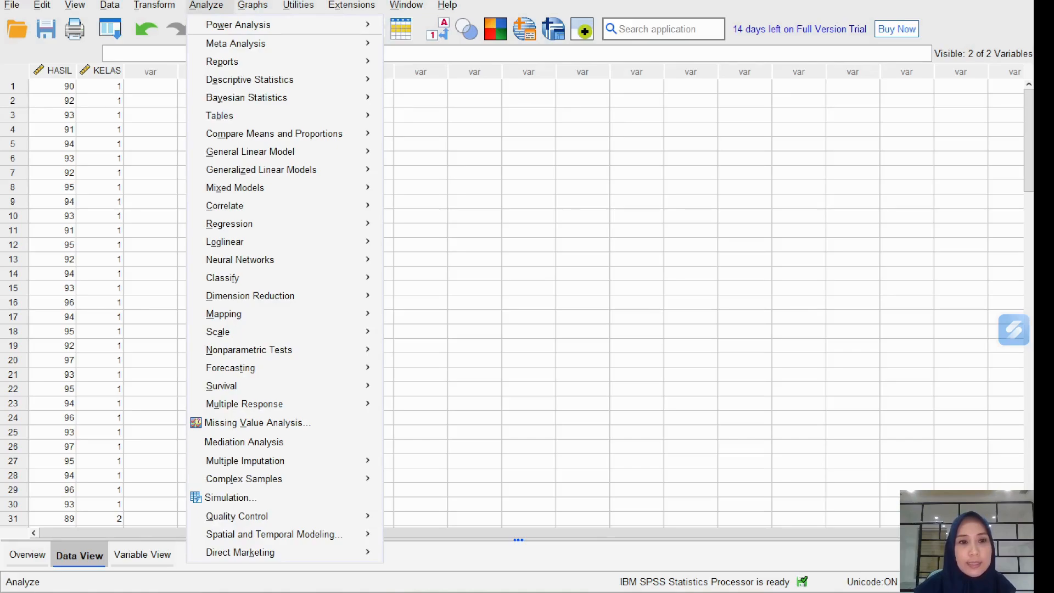
mouse_move(250, 79)
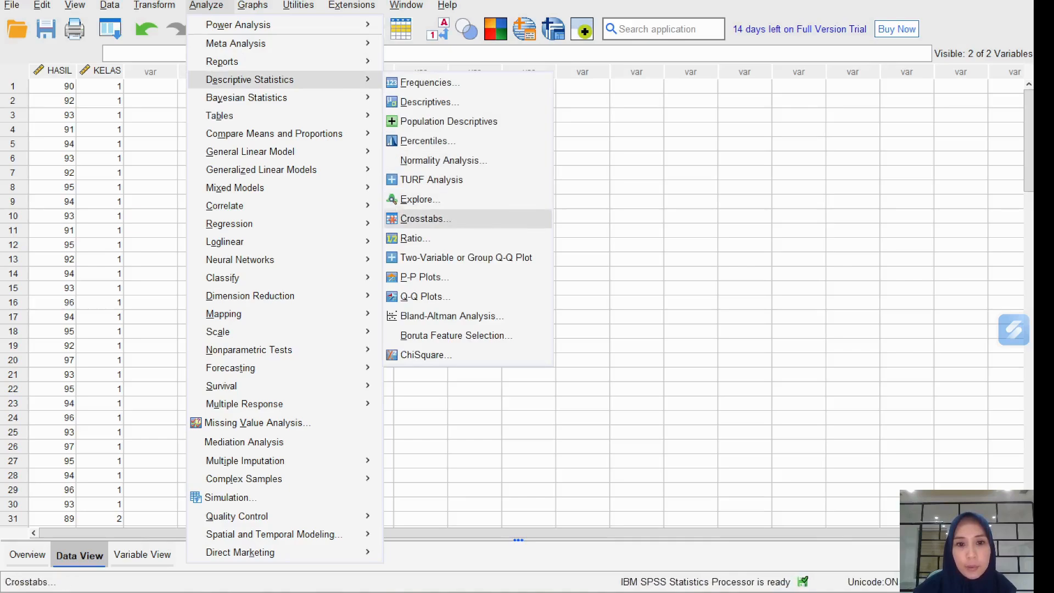
click(420, 199)
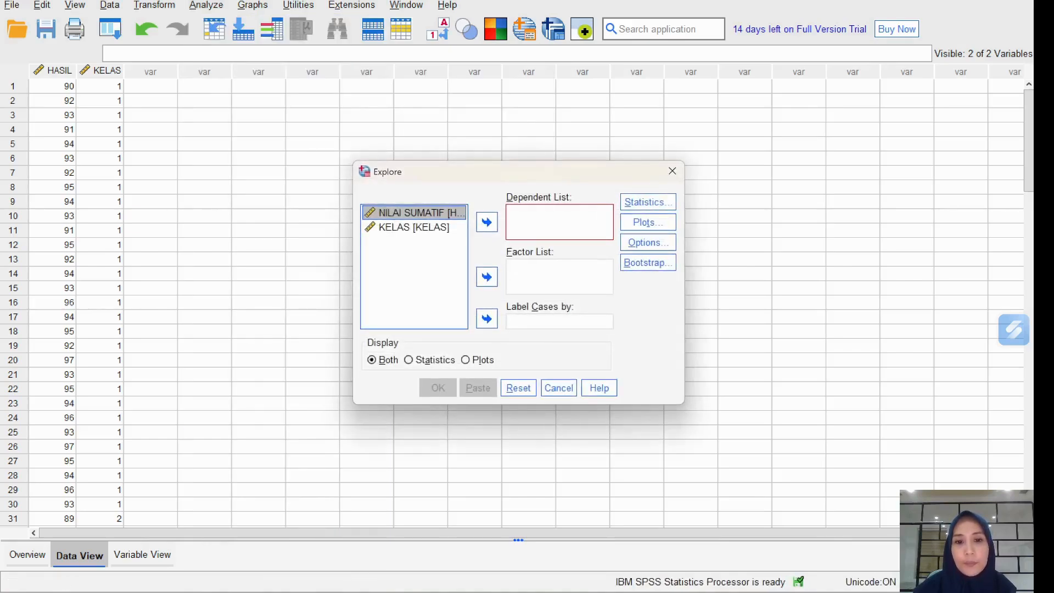
click(486, 222)
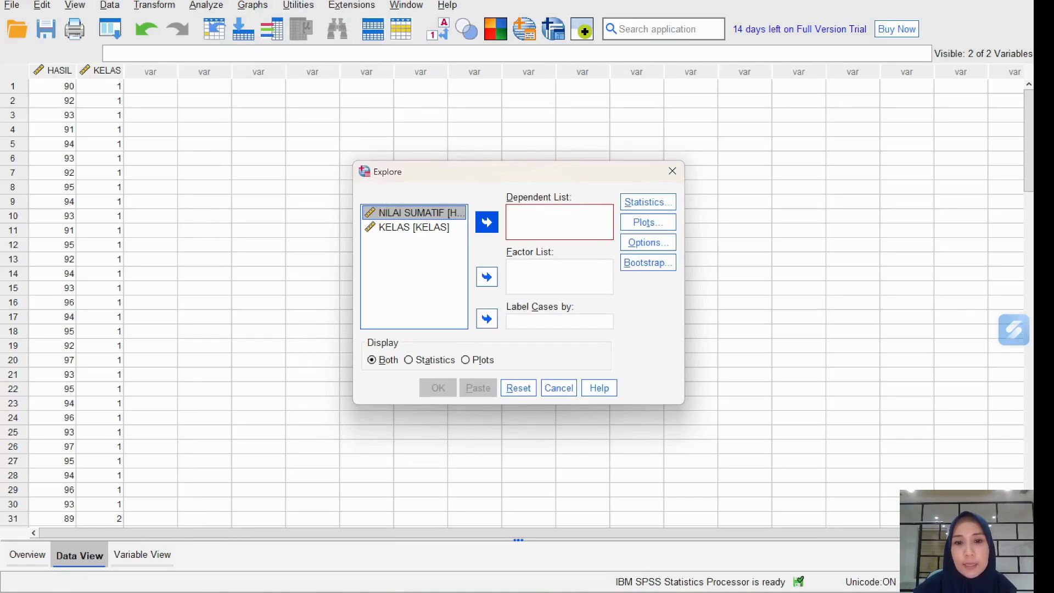
click(414, 213)
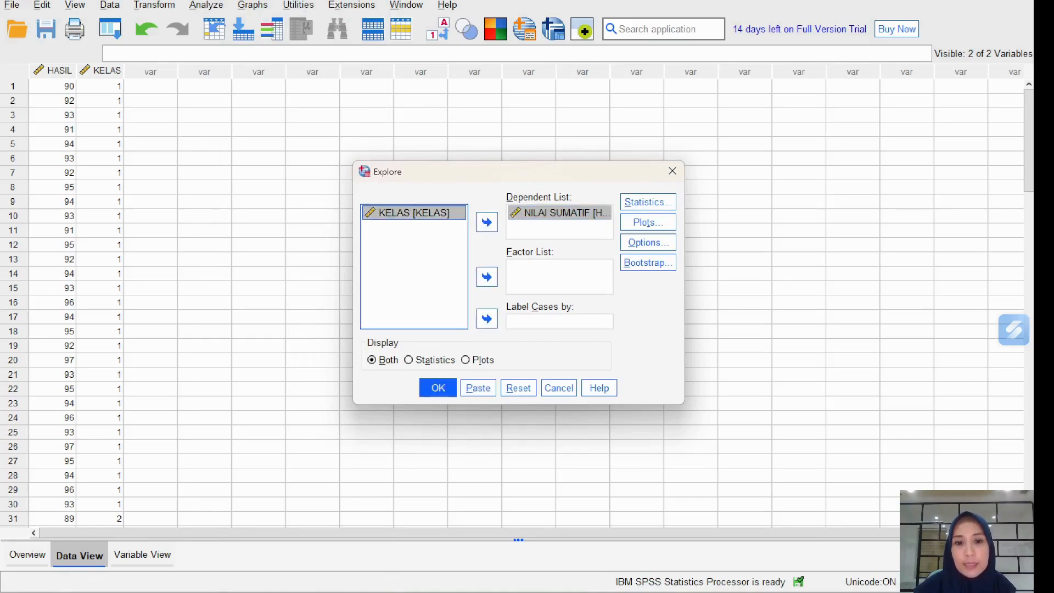
click(486, 277)
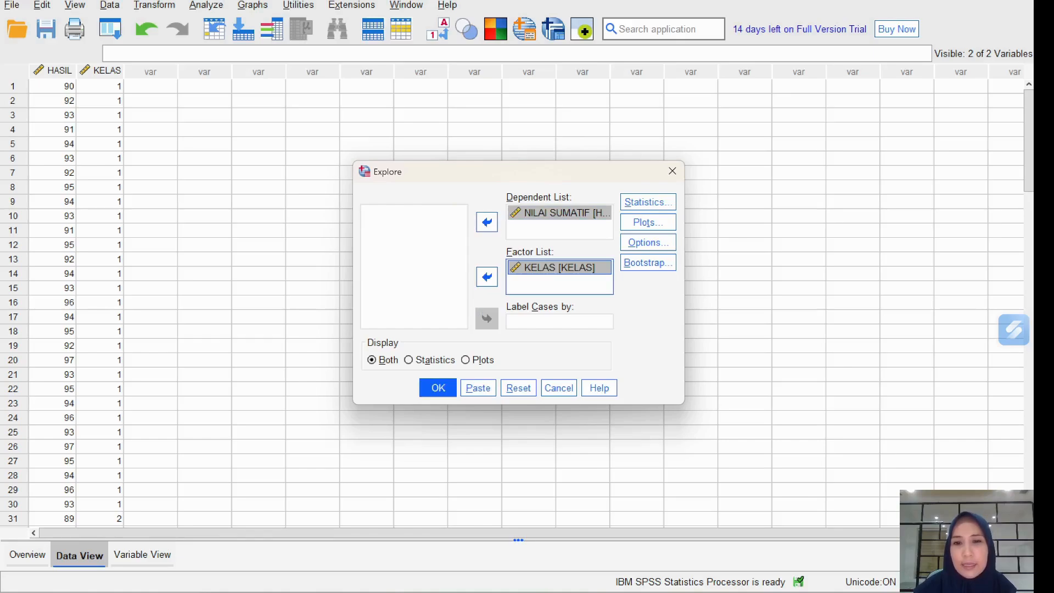
Enable normality plots with tests for the Explore analysis and run it.
click(647, 222)
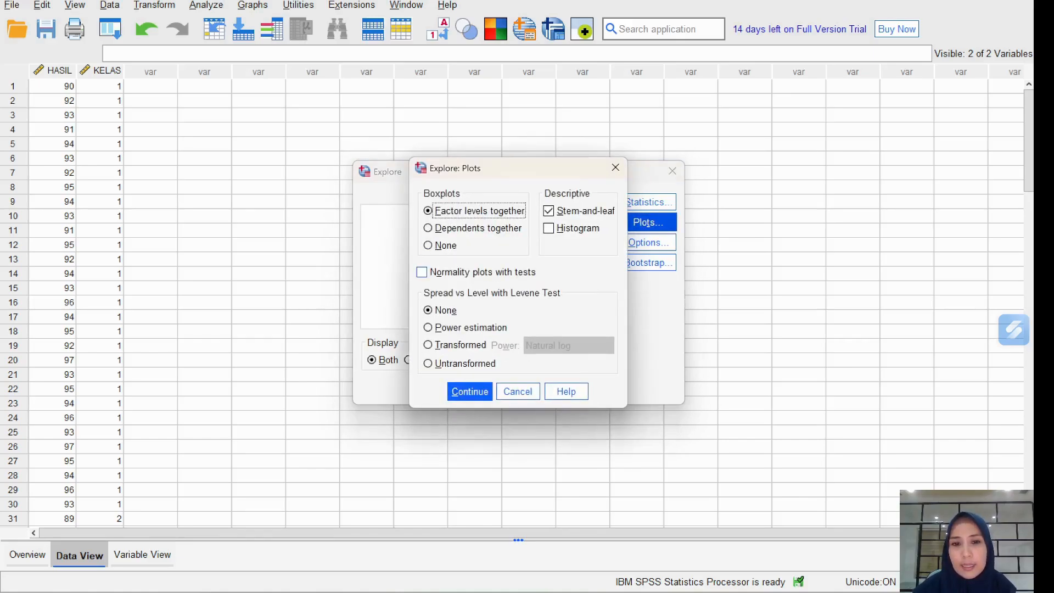
click(422, 272)
click(470, 391)
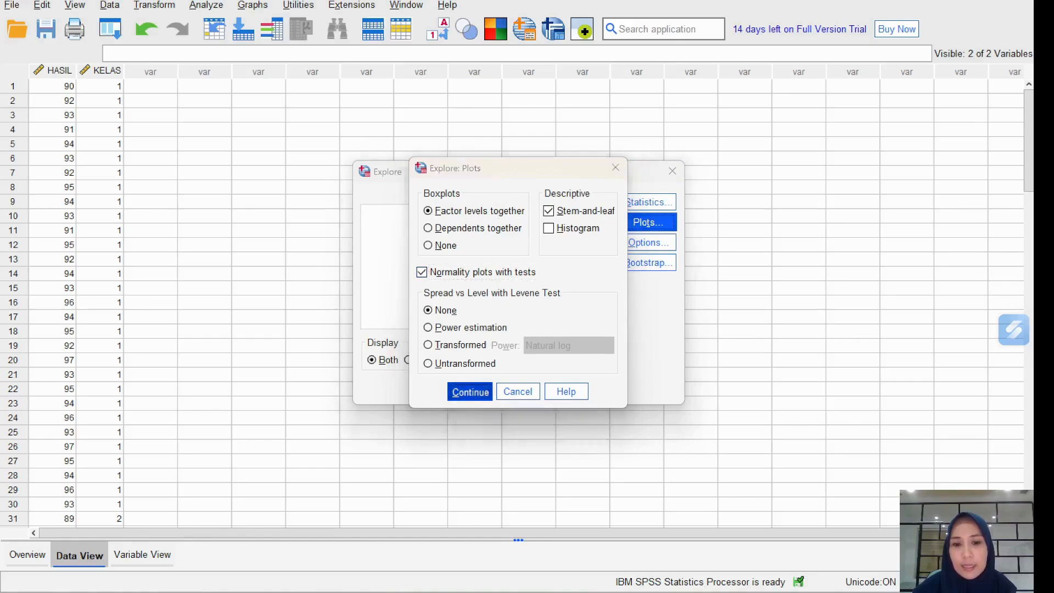
click(435, 386)
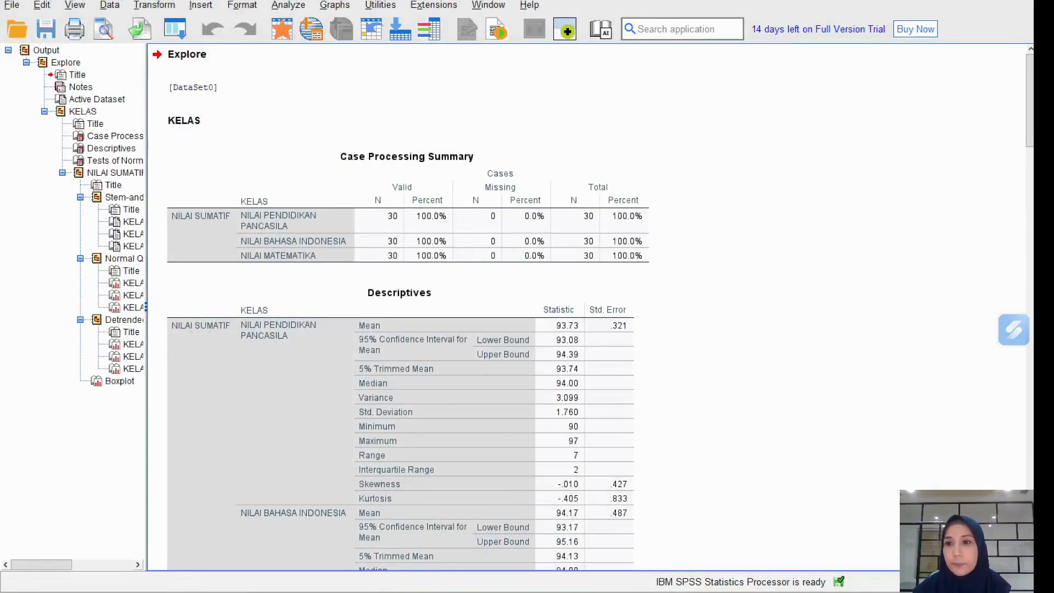
Examine the Case Processing Summary, Descriptives and Tests of Normality tables for the three subjects in the Explore output.
scroll(593, 310, down, 2)
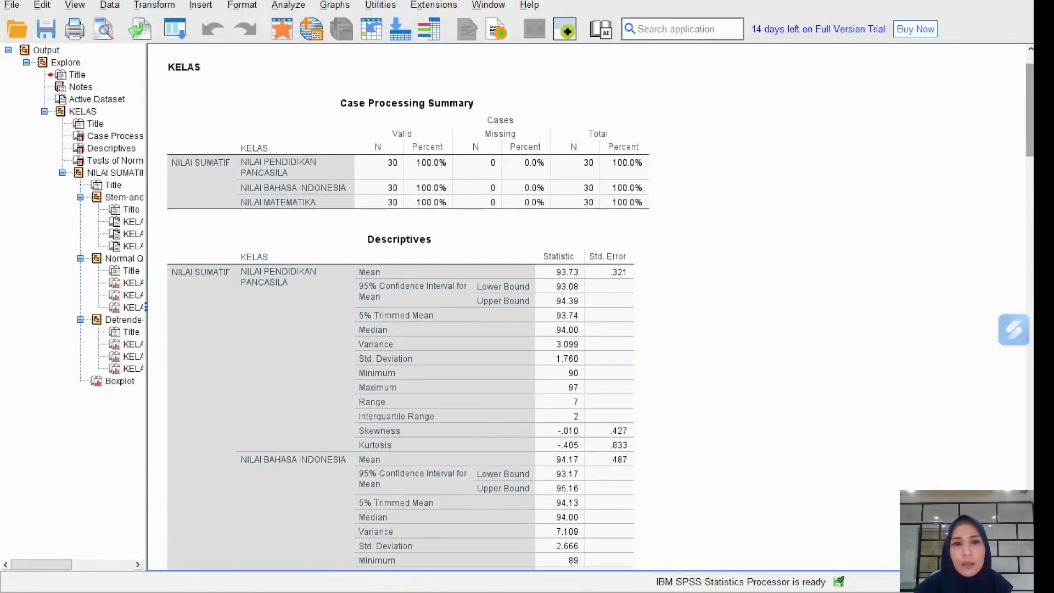
scroll(593, 310, down, 1)
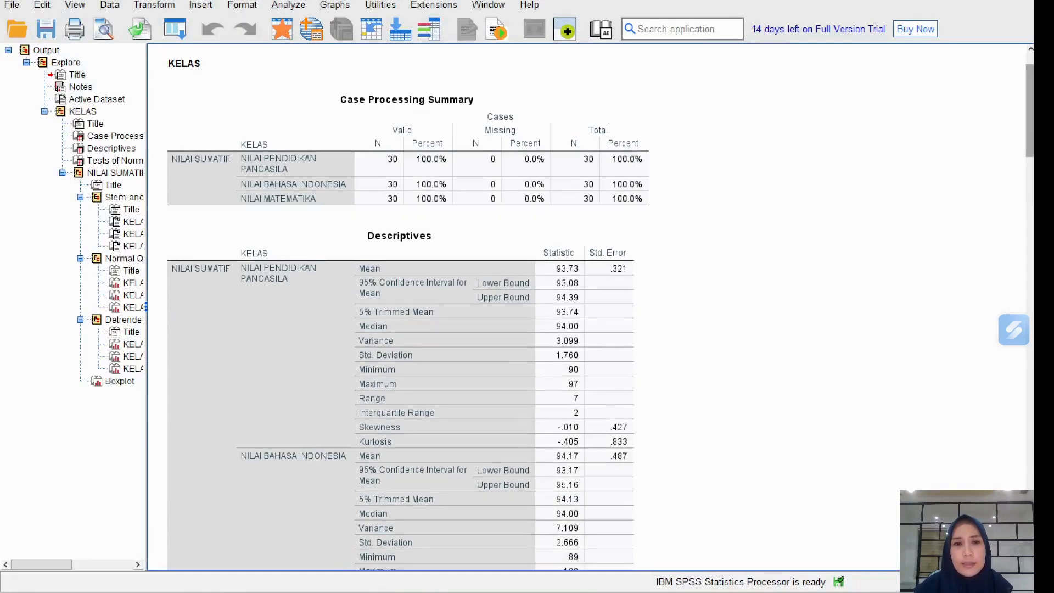
scroll(407, 308, down, 8)
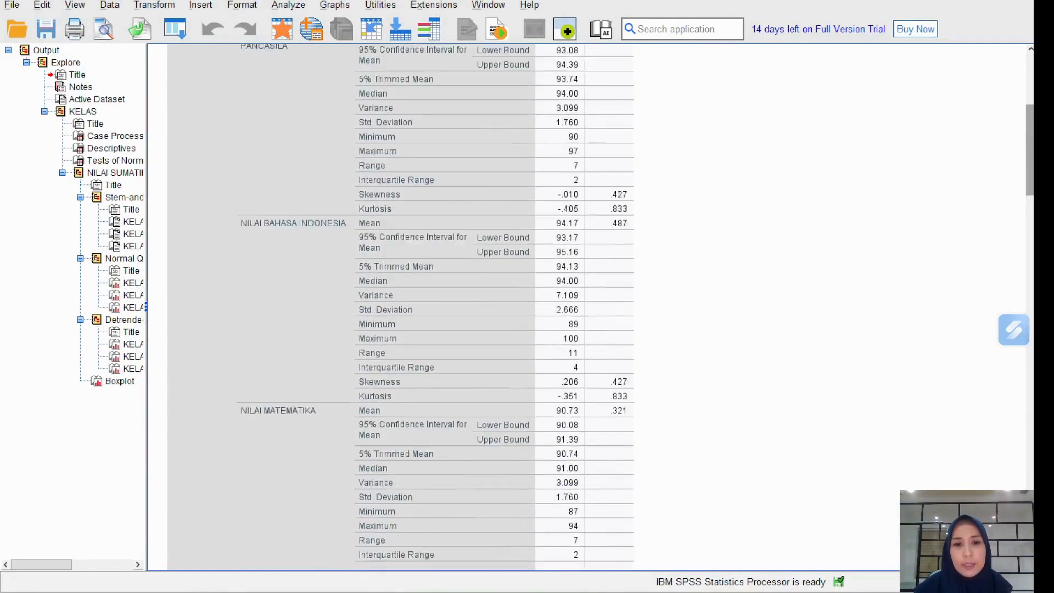
scroll(407, 309, down, 12)
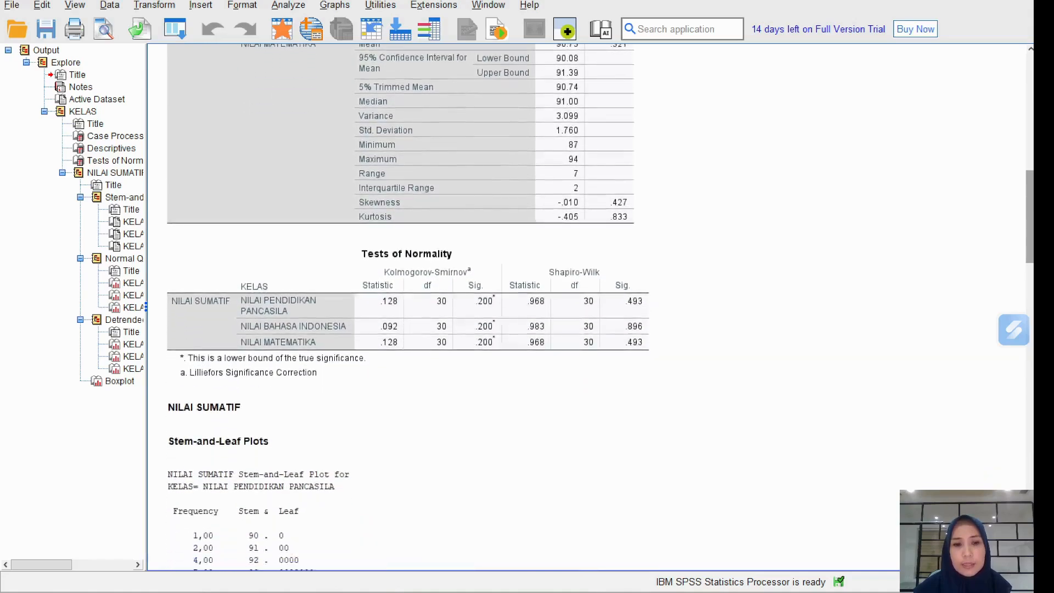
scroll(600, 310, down, 6)
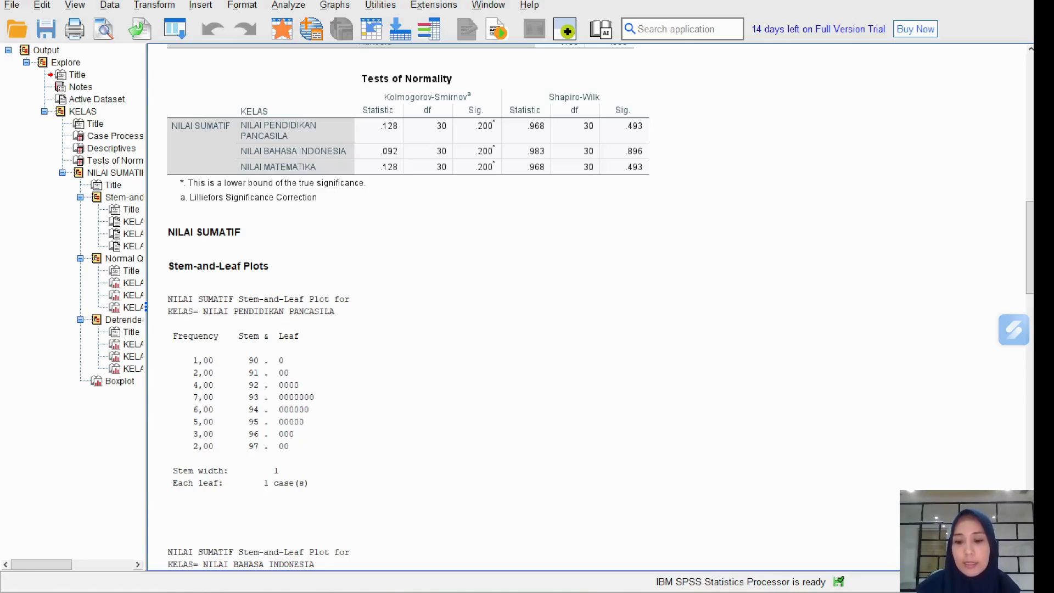
Place the output beside the PowerPoint presentation and compare the Shapiro-Wilk columns with the criteria on the UJI NORMALITAS slide.
key(super+Left)
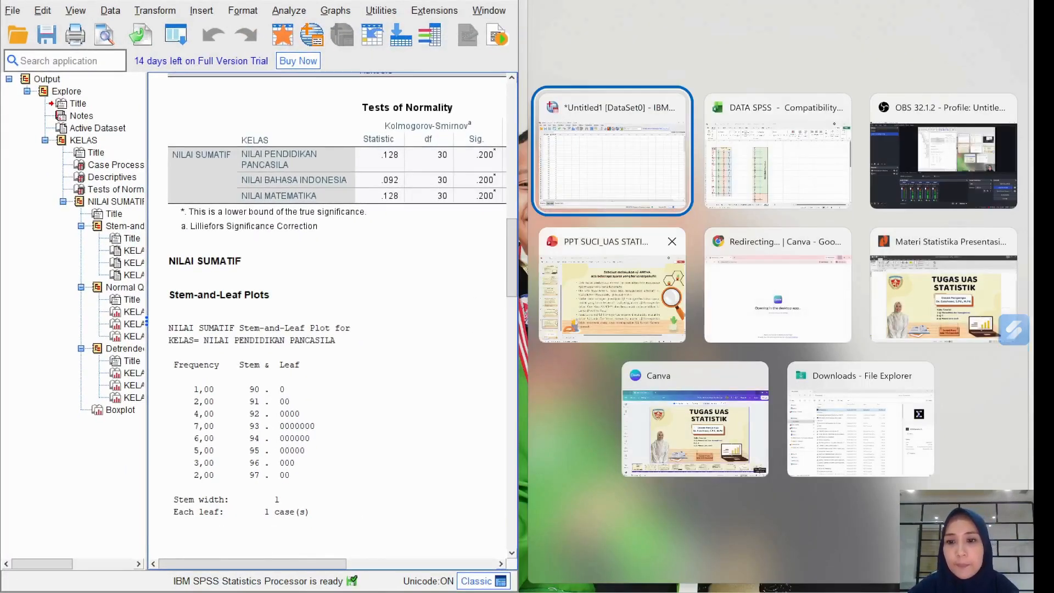
click(612, 285)
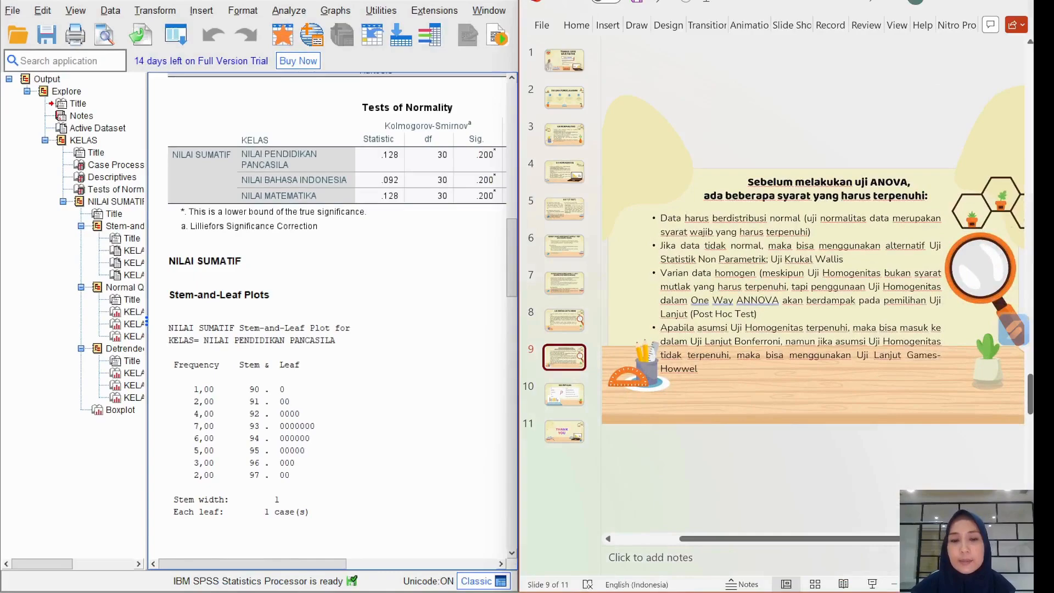
drag(329, 564, 420, 563)
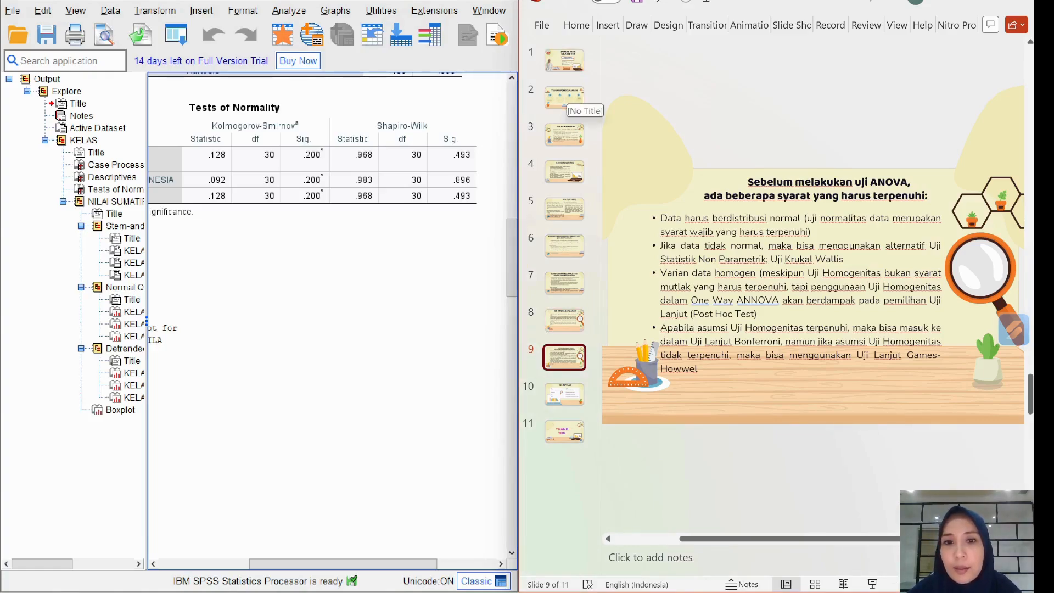
click(564, 134)
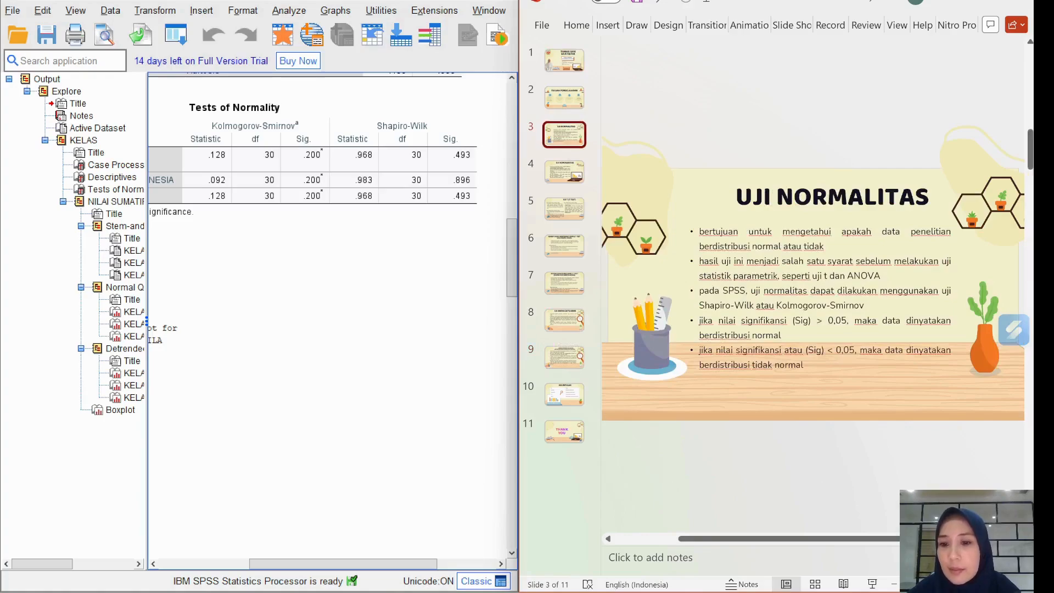